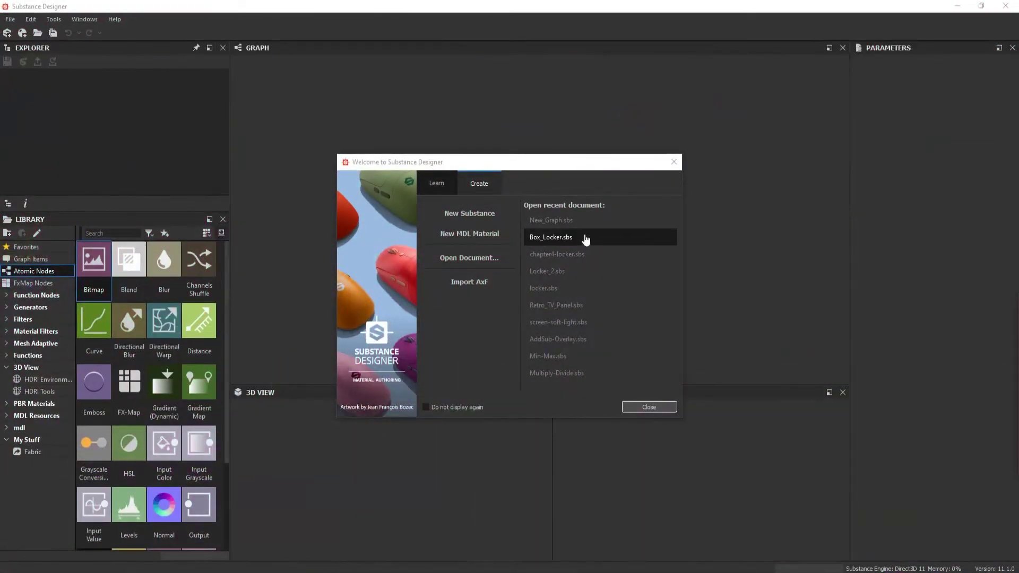
Step: Create a new PBR (Metallic/Roughness) substance graph named Retro_Television
{"action": "left_click", "coordinate": [479, 215]}
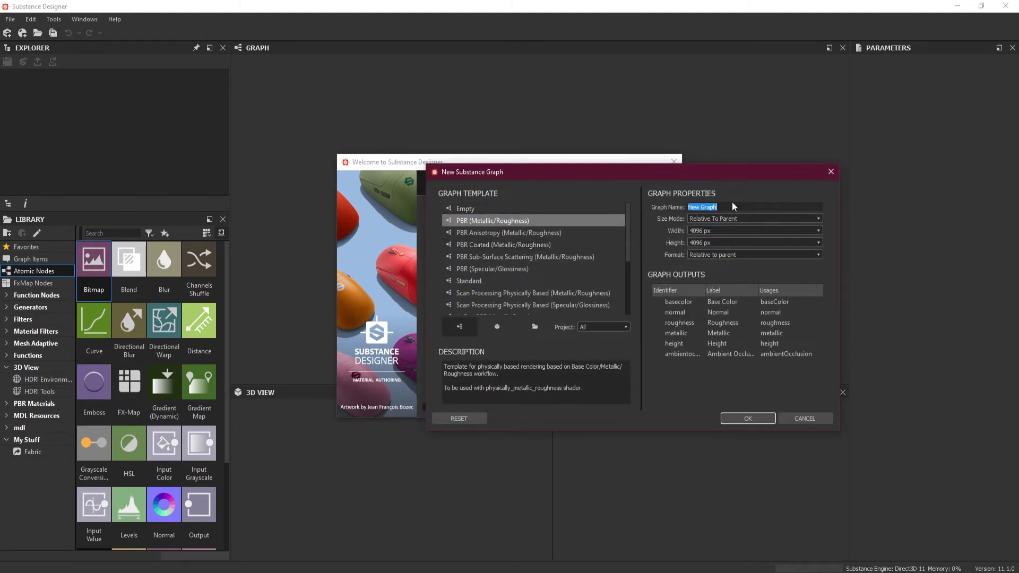
{"action": "type", "text": "Retro_Television"}
{"action": "key", "text": "Return"}
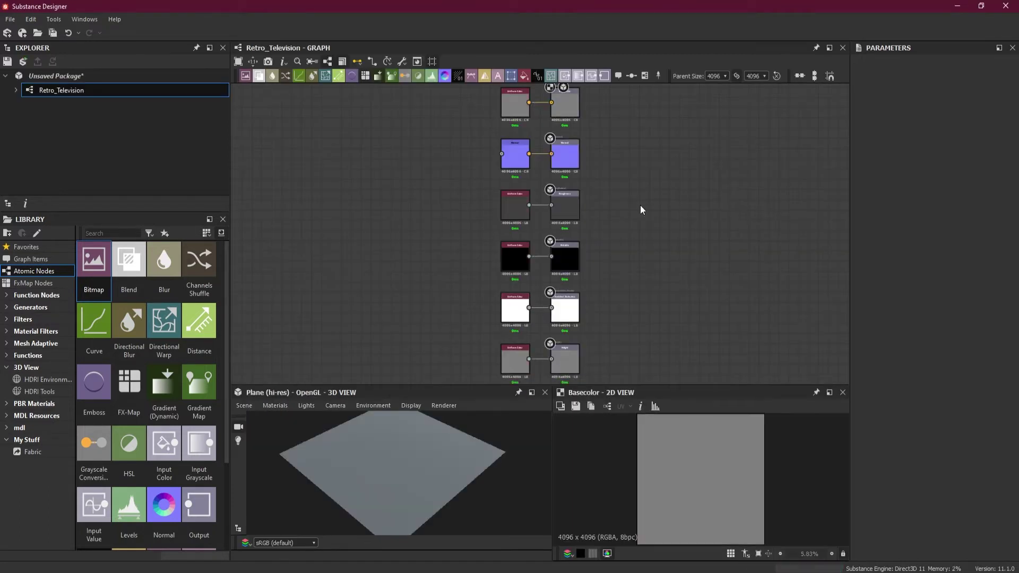
Step: Save the unsaved package as Retro_Television.sbs with Save All
{"action": "scroll", "coordinate": [439, 183], "scroll_direction": "down", "scroll_amount": 1}
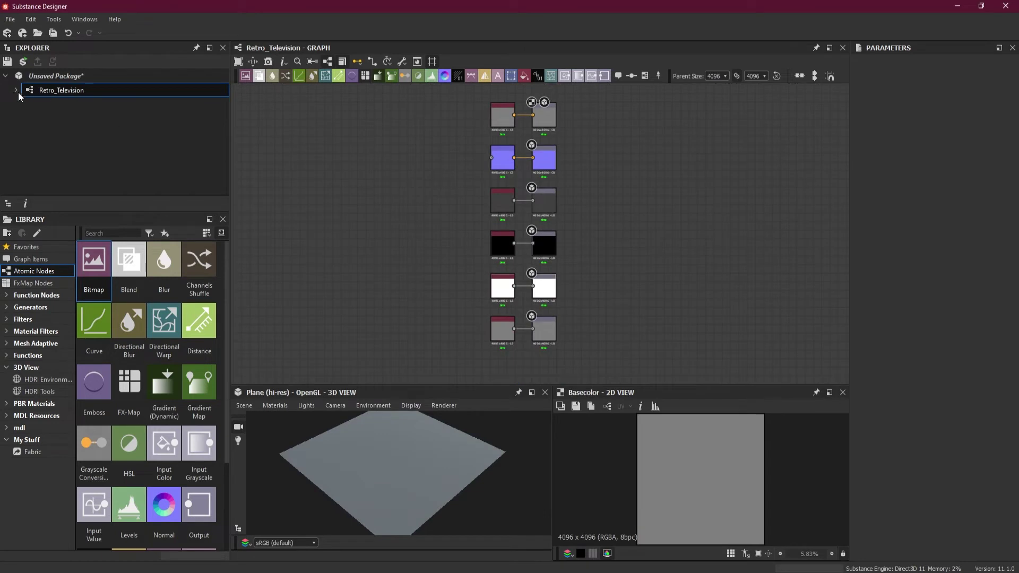
{"action": "left_click", "coordinate": [50, 77]}
{"action": "left_click", "coordinate": [11, 19]}
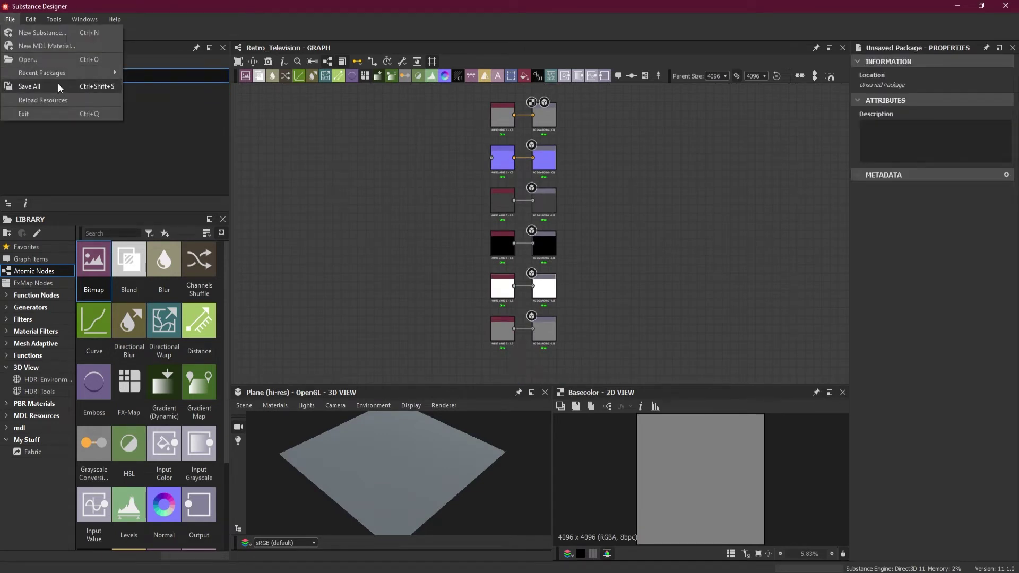
{"action": "left_click", "coordinate": [58, 86]}
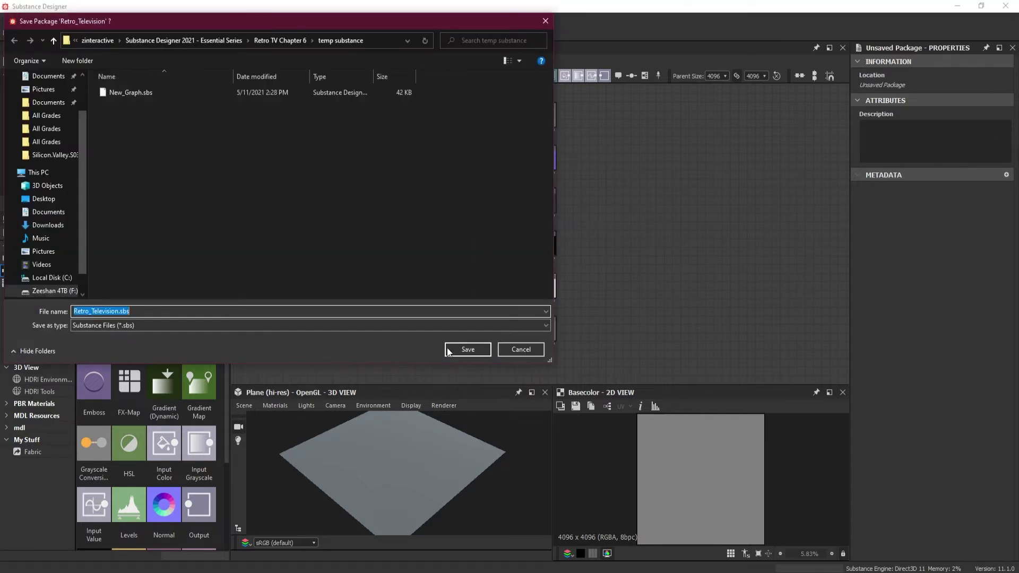
{"action": "left_click", "coordinate": [449, 350]}
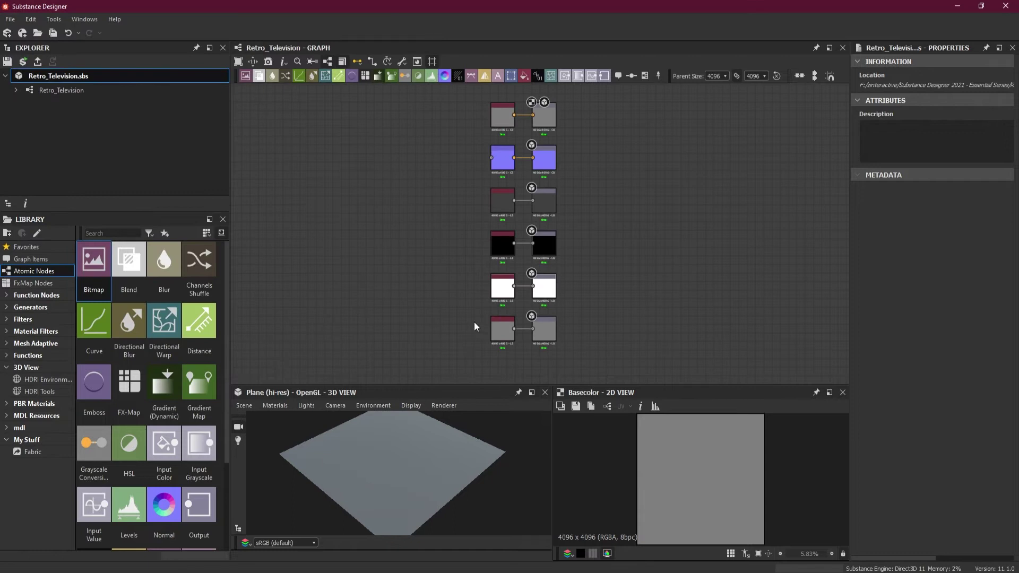
{"action": "middle_click_drag", "start_coordinate": [446, 298], "coordinate": [620, 305]}
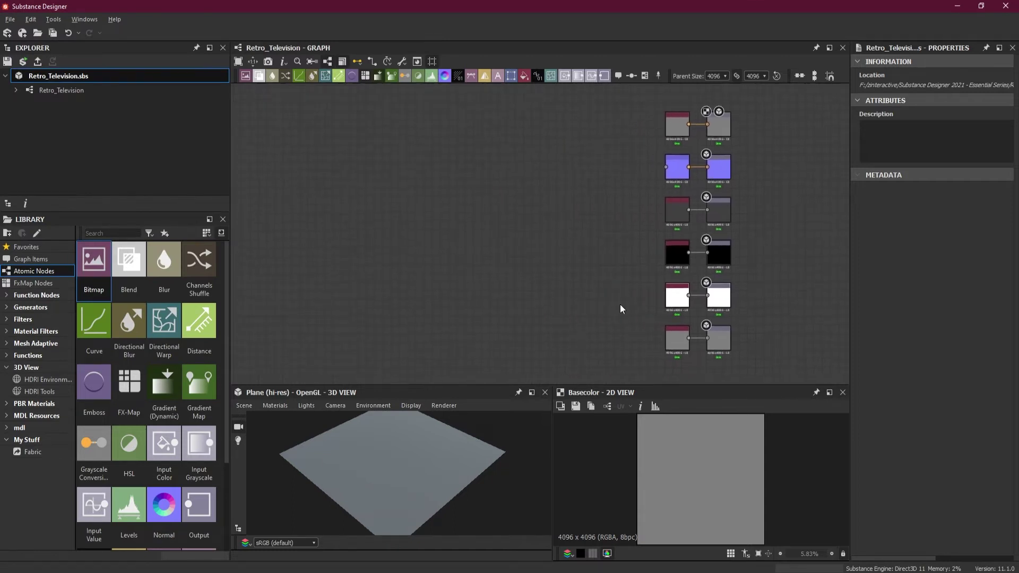
{"action": "right_click", "coordinate": [72, 72]}
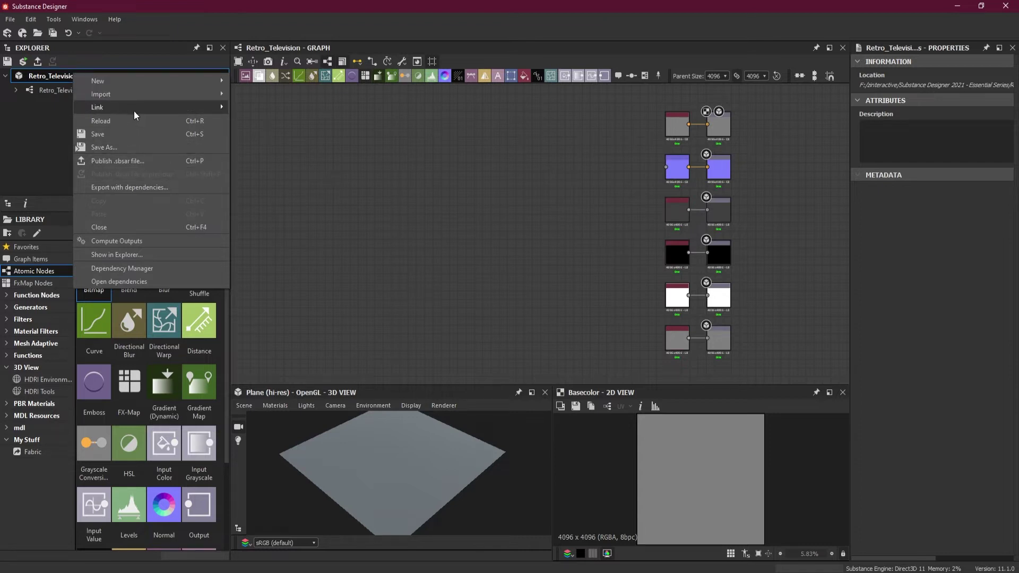
Step: Link the Television-Rizom-Exported-for-substance FBX as a 3D mesh and show Retro_TV in the 3D view
{"action": "mouse_move", "coordinate": [134, 110]}
{"action": "left_click", "coordinate": [277, 106]}
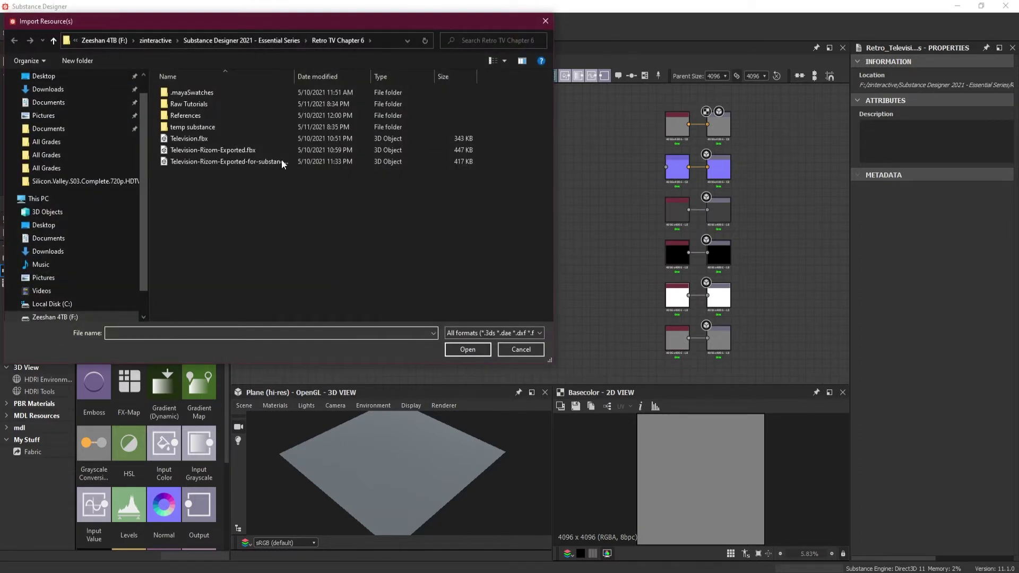
{"action": "left_click", "coordinate": [281, 162]}
{"action": "left_click", "coordinate": [466, 349]}
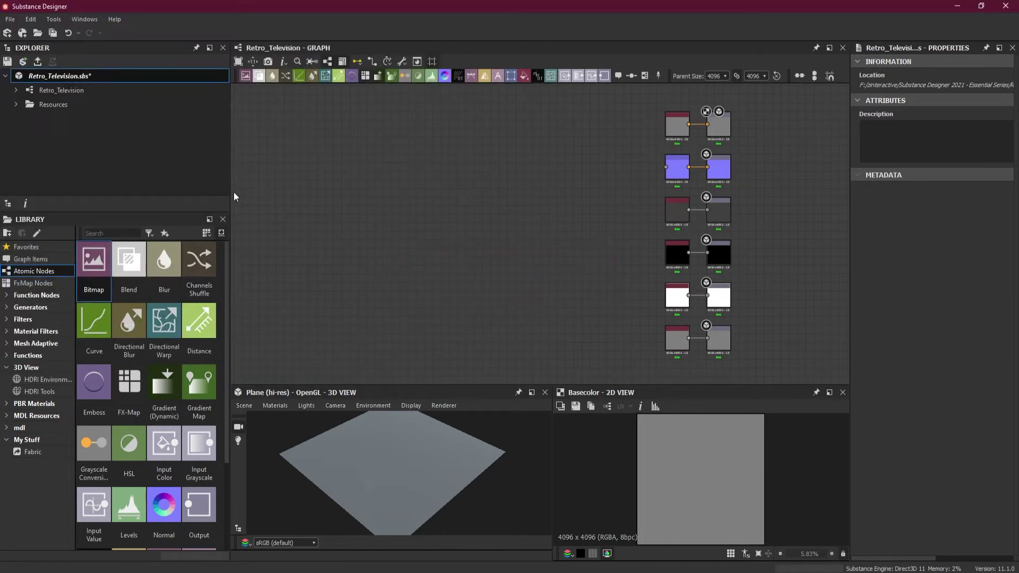
{"action": "left_click", "coordinate": [16, 105]}
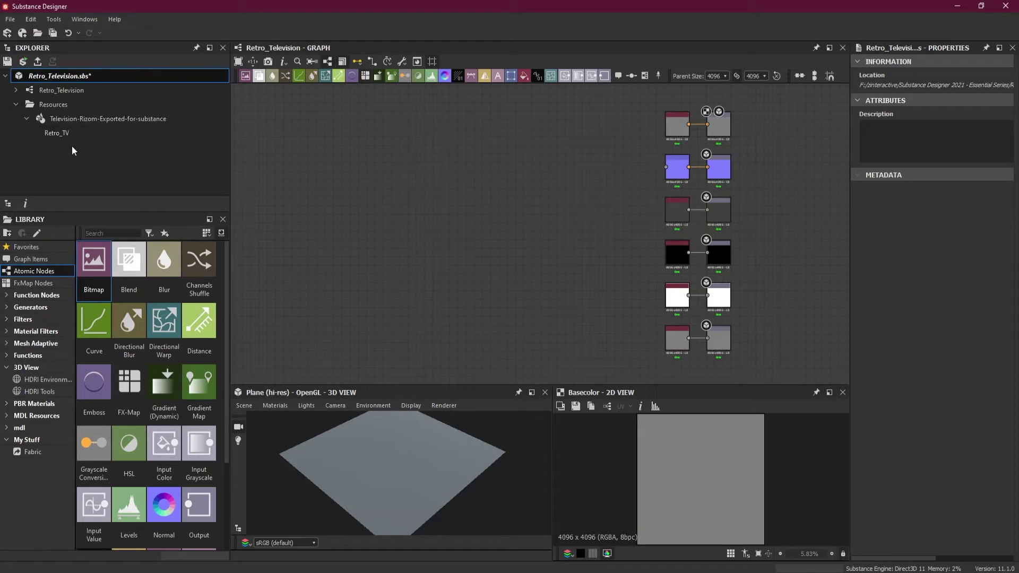
{"action": "left_click_drag", "start_coordinate": [66, 136], "coordinate": [384, 462]}
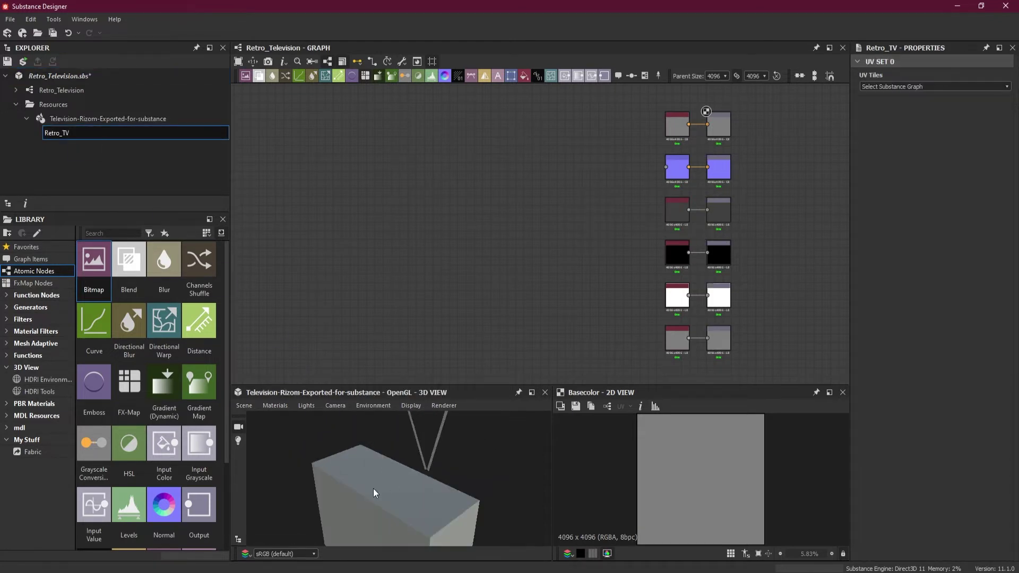
Step: Orbit the television model and resize the 3D and 2D views to show more graph
{"action": "mouse_move", "coordinate": [416, 498]}
{"action": "left_mouse_down"}
{"action": "mouse_move", "coordinate": [581, 479]}
{"action": "mouse_move", "coordinate": [425, 482]}
{"action": "left_mouse_up"}
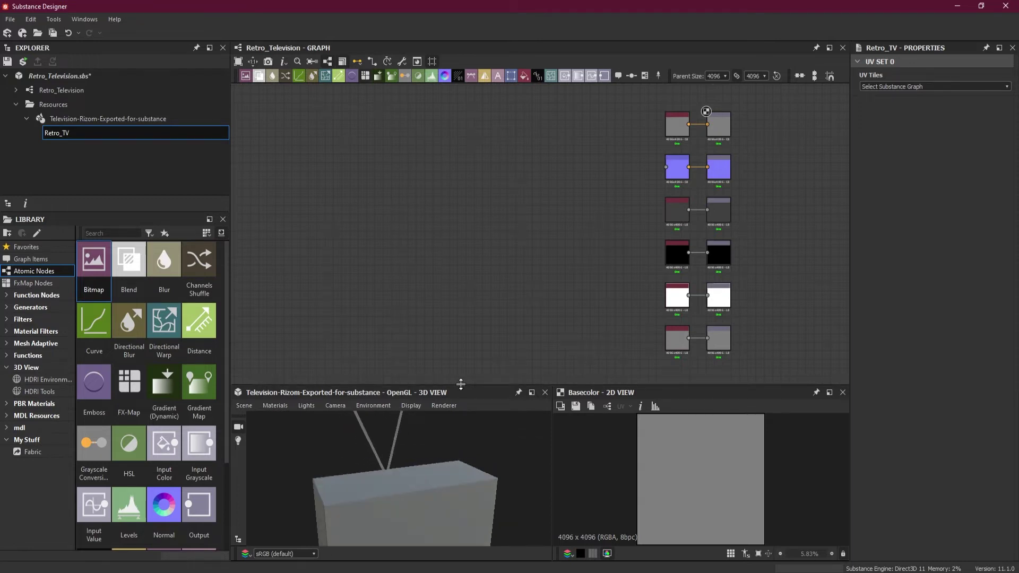
{"action": "left_click_drag", "start_coordinate": [461, 384], "coordinate": [461, 292]}
{"action": "left_click_drag", "start_coordinate": [438, 444], "coordinate": [530, 358]}
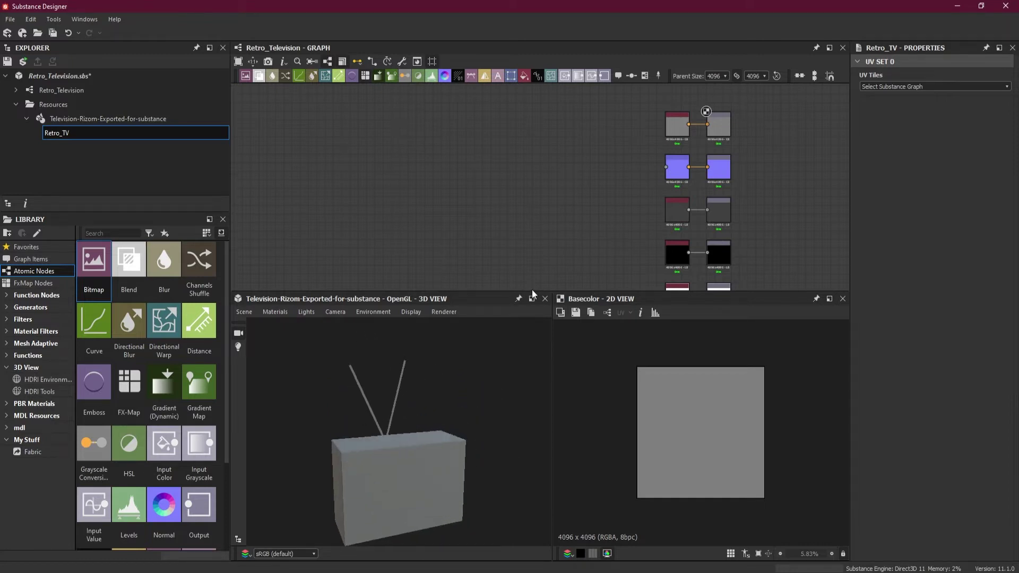
{"action": "left_click_drag", "start_coordinate": [534, 292], "coordinate": [536, 341]}
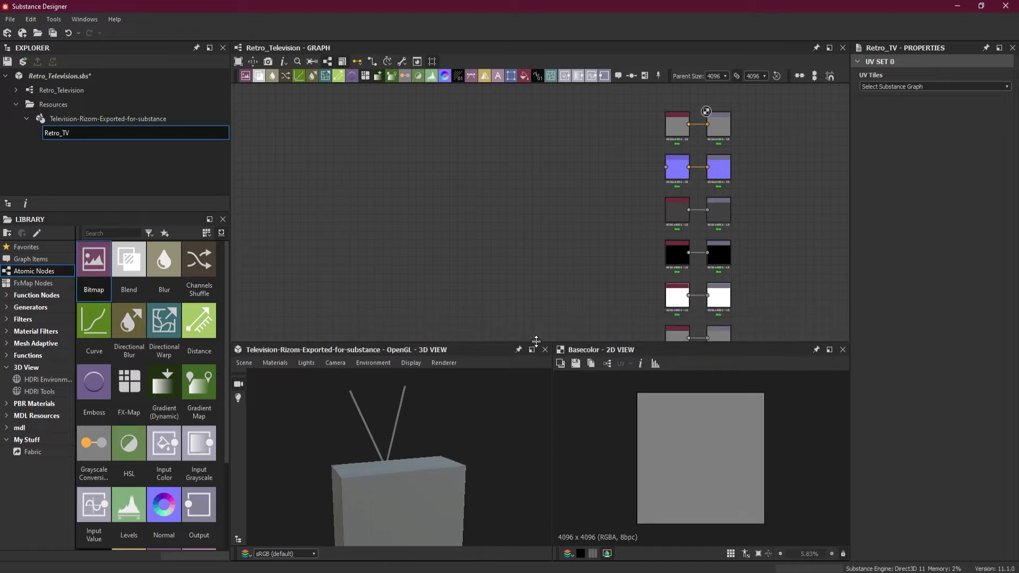
{"action": "scroll", "coordinate": [572, 250], "scroll_direction": "down", "scroll_amount": 3}
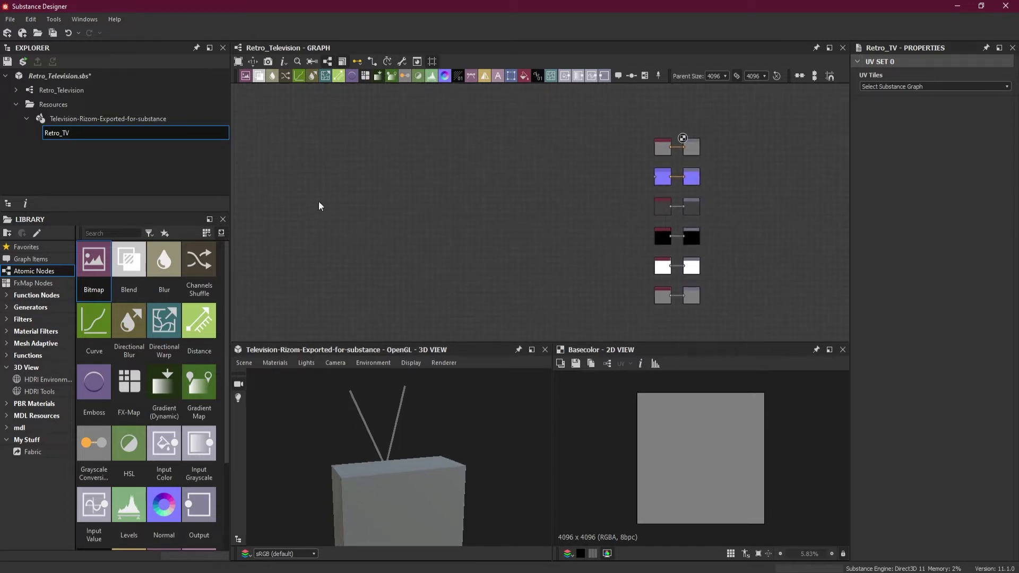
Step: Select the imported television mesh resource and bring up its options menu
{"action": "right_click", "coordinate": [61, 118]}
{"action": "right_click", "coordinate": [53, 91]}
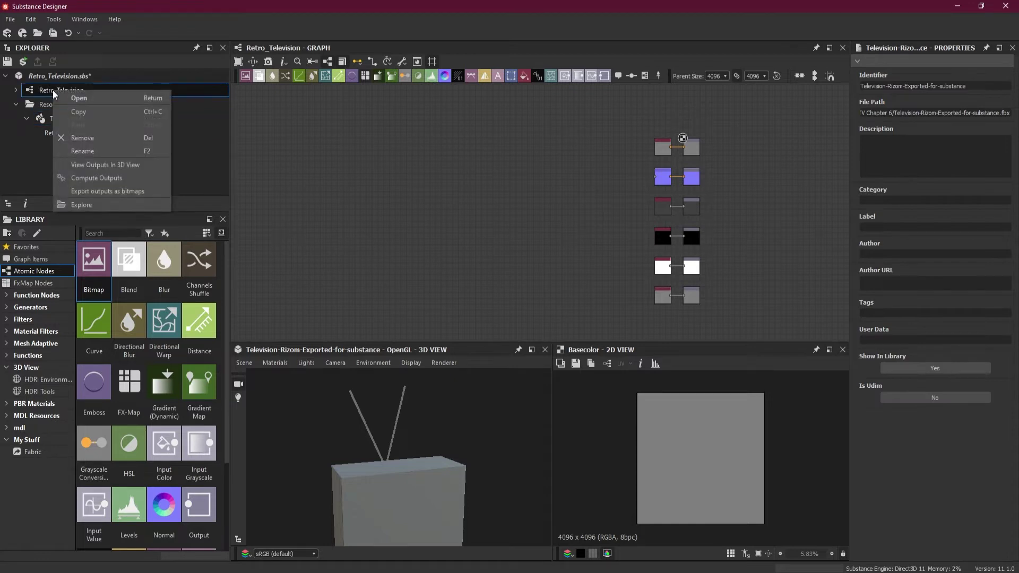
{"action": "left_click", "coordinate": [33, 135]}
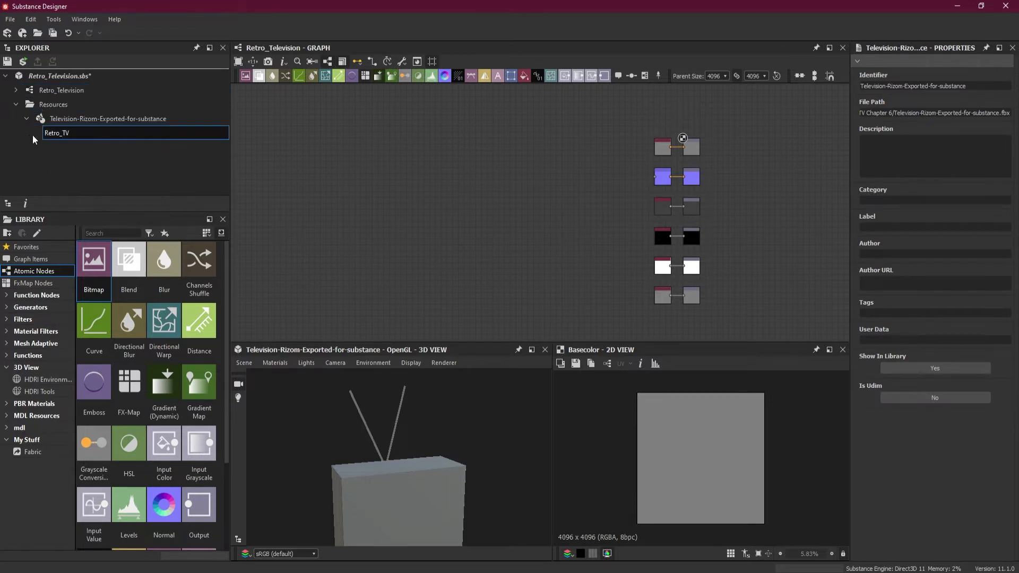
{"action": "right_click", "coordinate": [98, 119]}
Step: Bake a 4096 Opacity Mask from Mesh using the low-poly mesh as high definition
{"action": "left_click", "coordinate": [170, 216]}
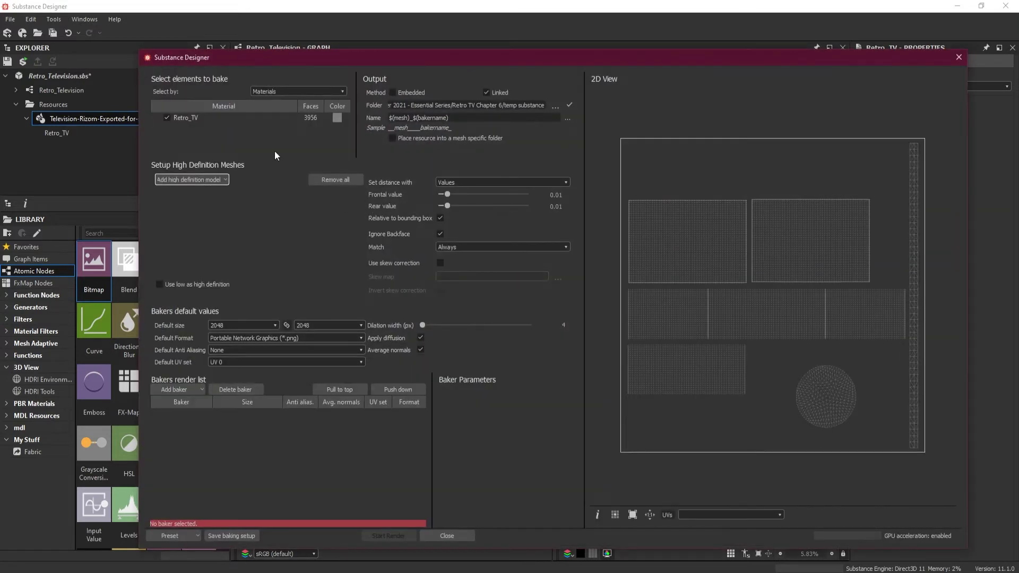
{"action": "left_click", "coordinate": [239, 325]}
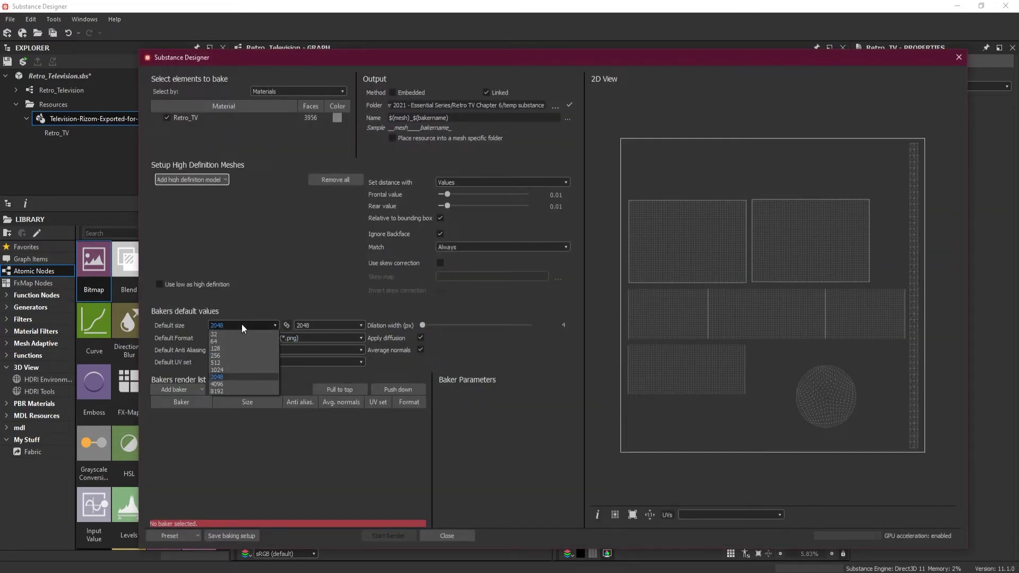
{"action": "left_click", "coordinate": [243, 381]}
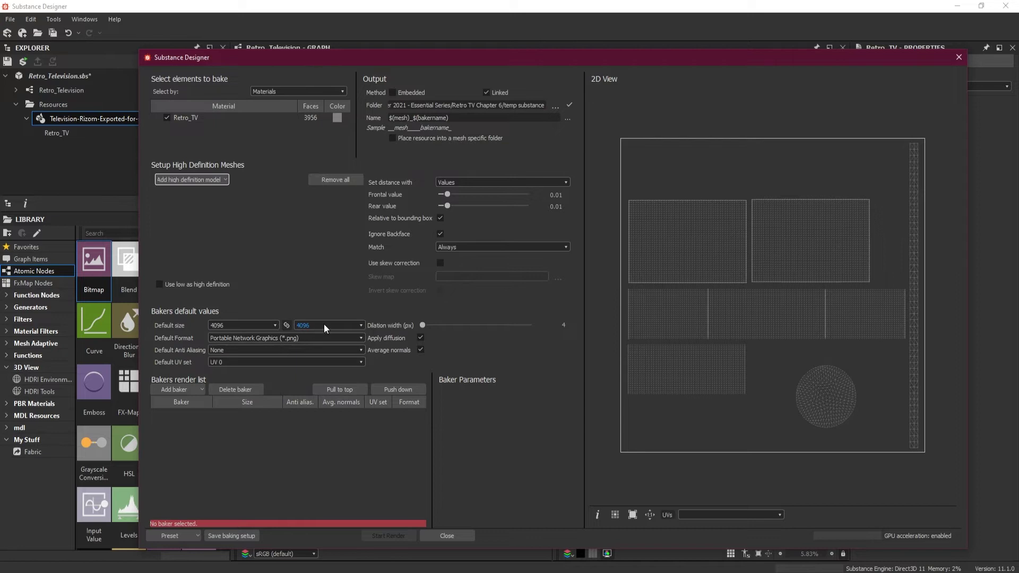
{"action": "left_click", "coordinate": [221, 283]}
{"action": "left_click", "coordinate": [193, 389]}
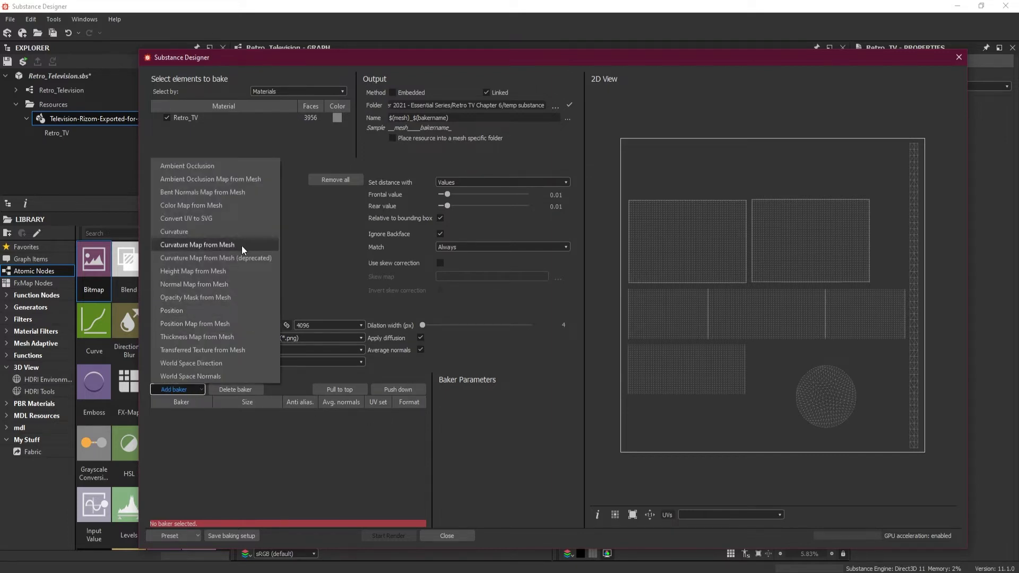
{"action": "left_click", "coordinate": [224, 299]}
{"action": "left_click", "coordinate": [222, 284]}
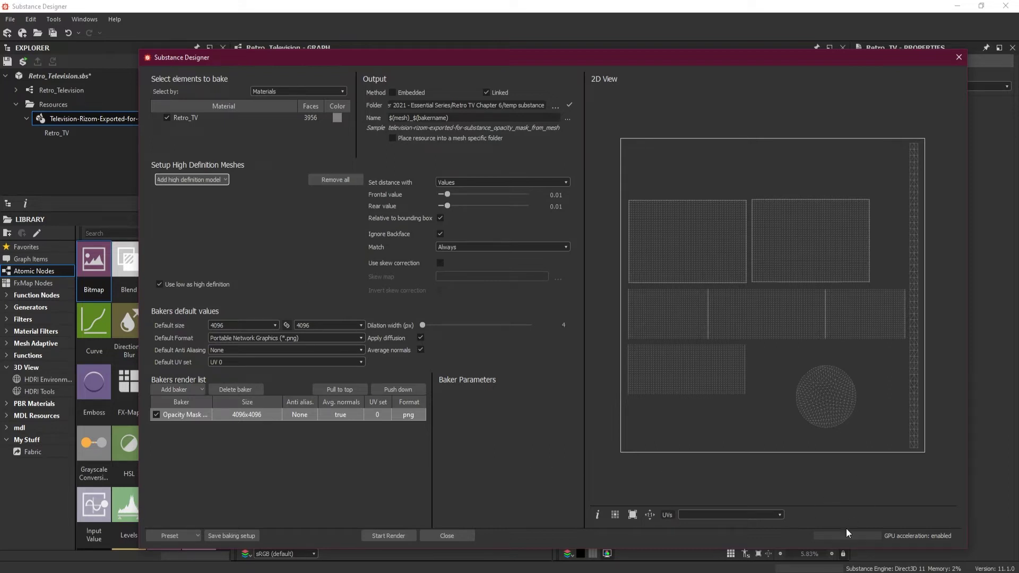
{"action": "left_click", "coordinate": [406, 538]}
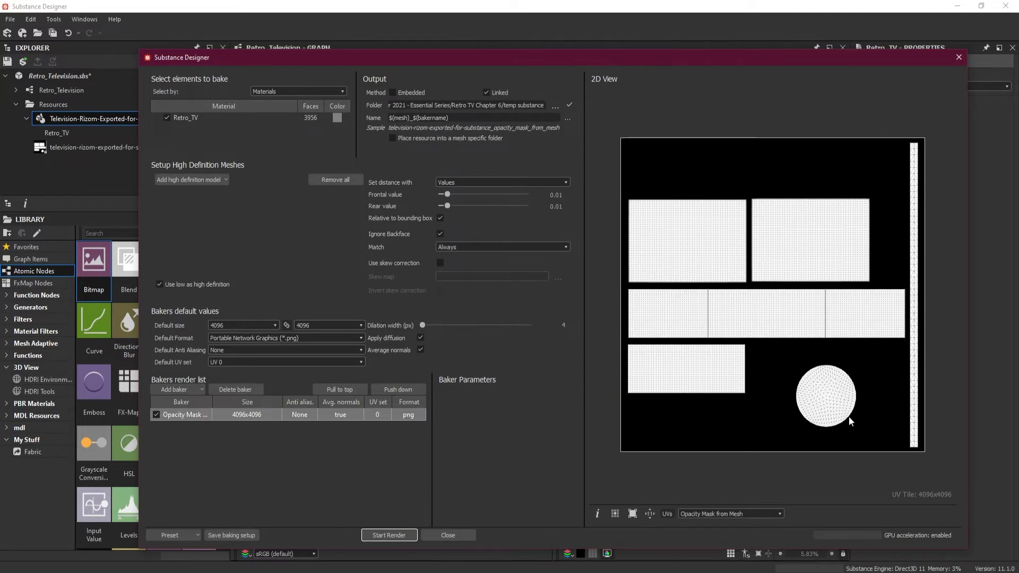
{"action": "left_click", "coordinate": [958, 58]}
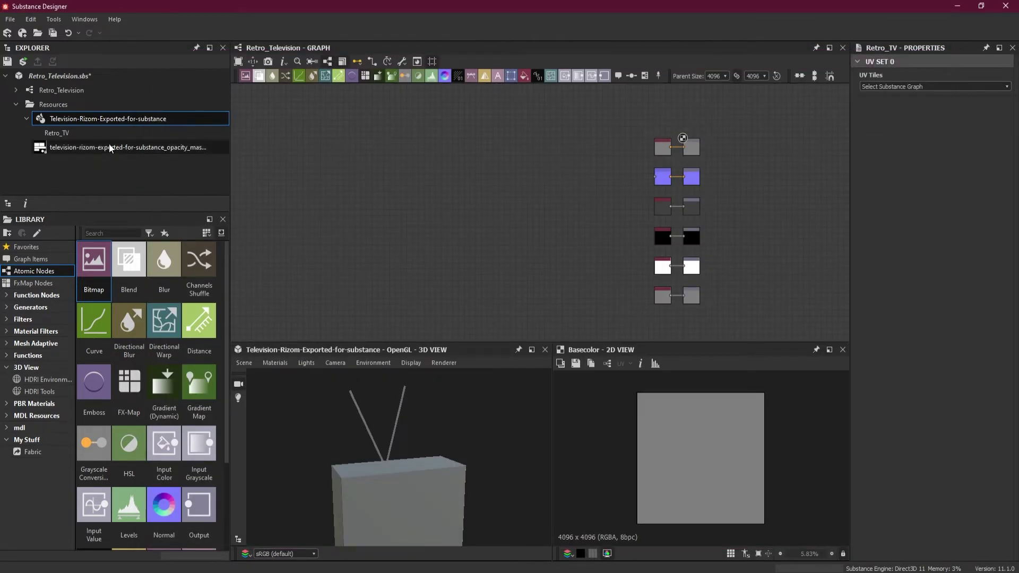
Step: Rename the baked mask resource to Opacity_Map and drop it into the graph as a bitmap
{"action": "right_click", "coordinate": [86, 146]}
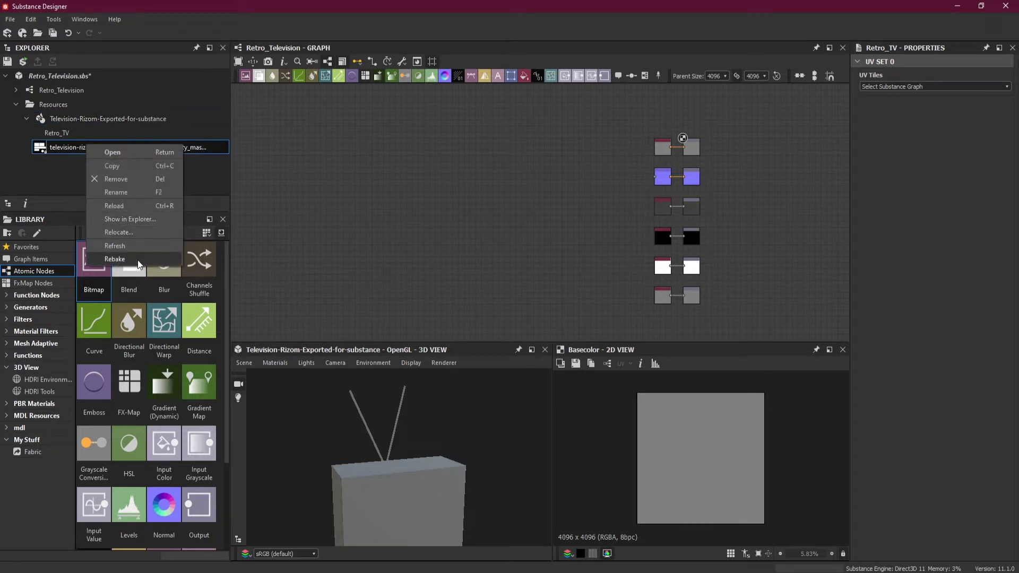
{"action": "left_click", "coordinate": [133, 190]}
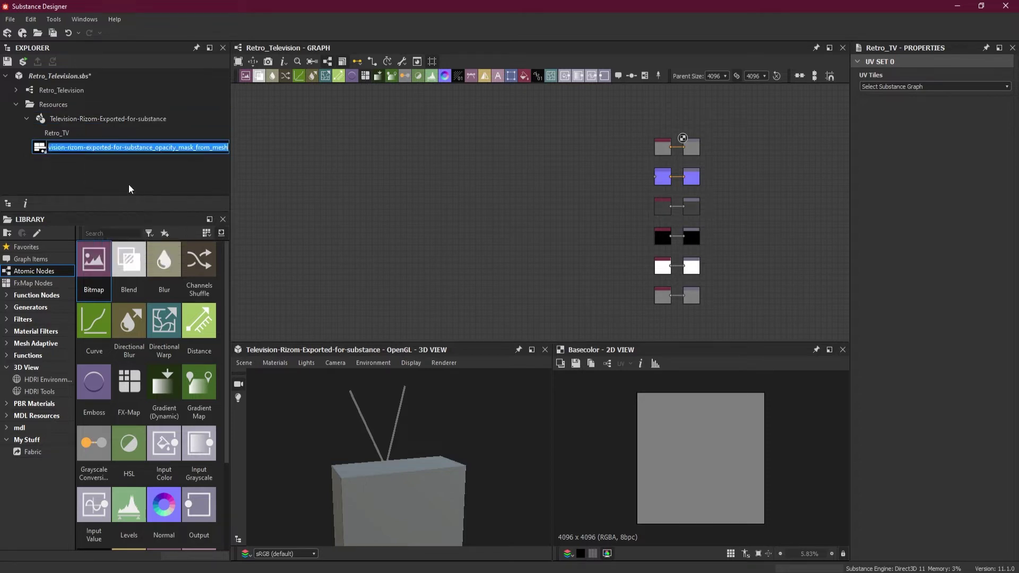
{"action": "type", "text": "Opa"}
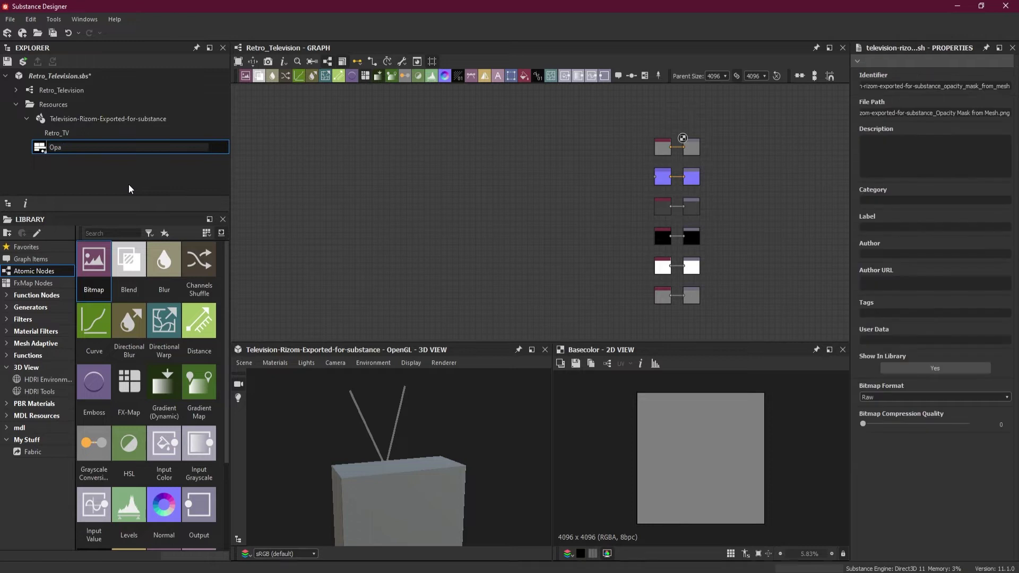
{"action": "type", "text": "city Map"}
{"action": "key", "text": "Return"}
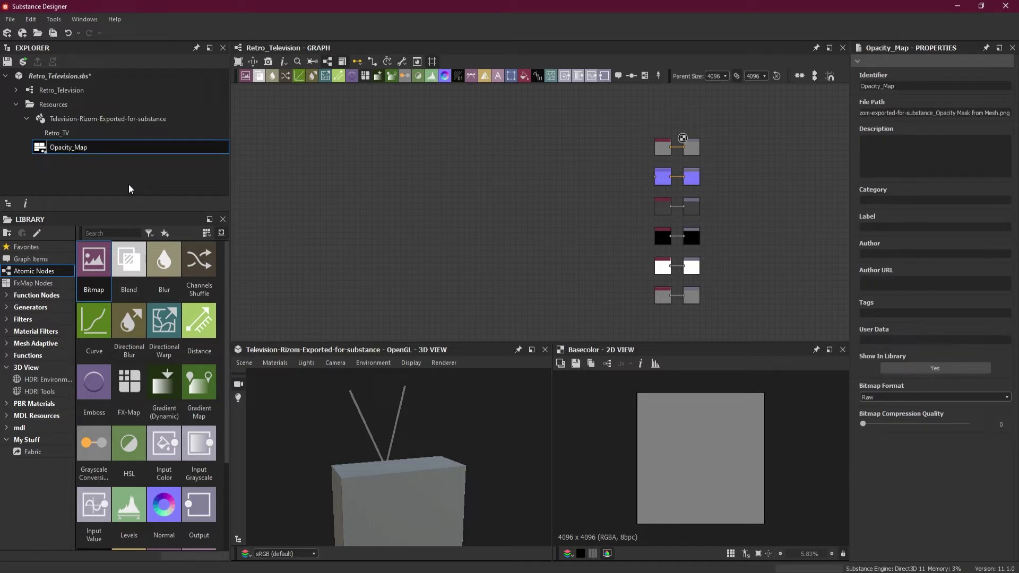
{"action": "left_click_drag", "start_coordinate": [92, 148], "coordinate": [291, 285]}
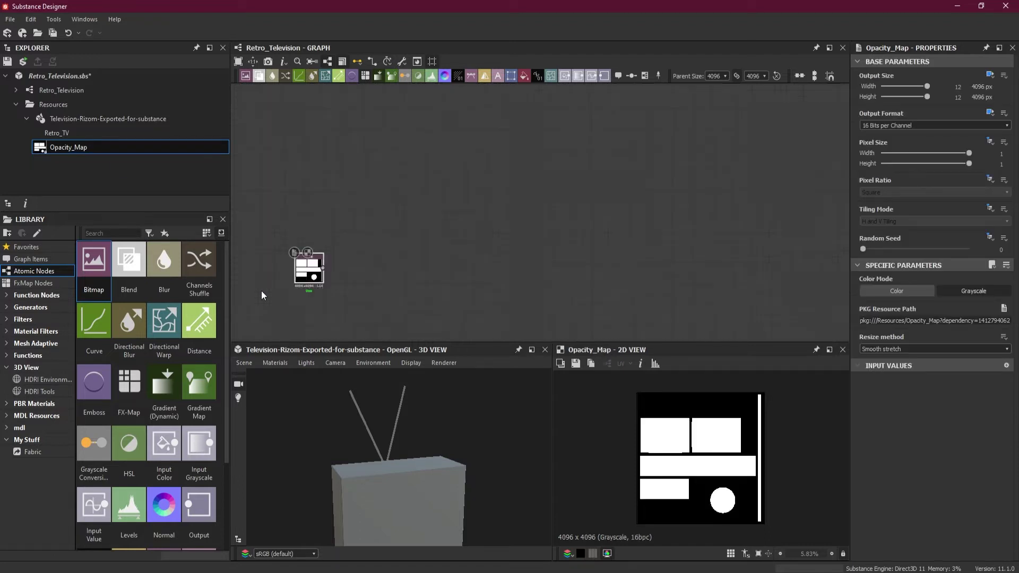
Step: Chain the Opacity_Map bitmap into a Flood Fill and then a Flood Fill to Grayscale node
{"action": "scroll", "coordinate": [261, 290], "scroll_direction": "up", "scroll_amount": 5}
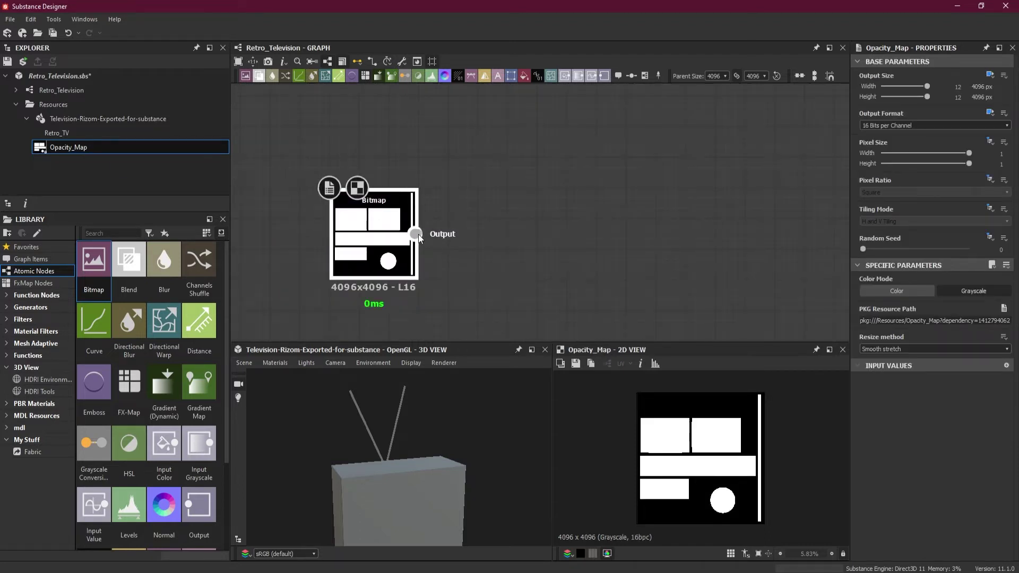
{"action": "left_click_drag", "start_coordinate": [415, 233], "coordinate": [519, 228]}
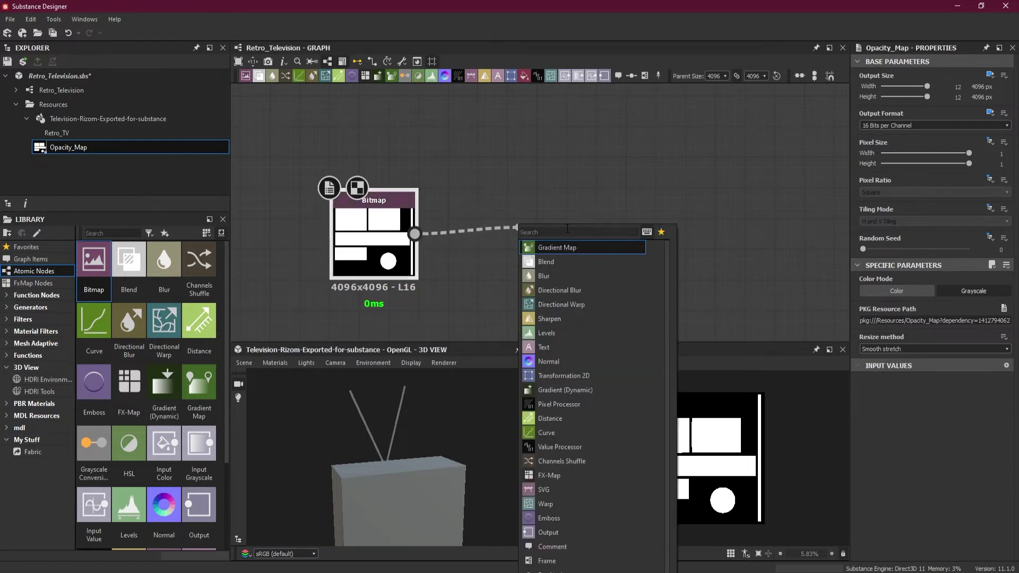
{"action": "type", "text": "floo"}
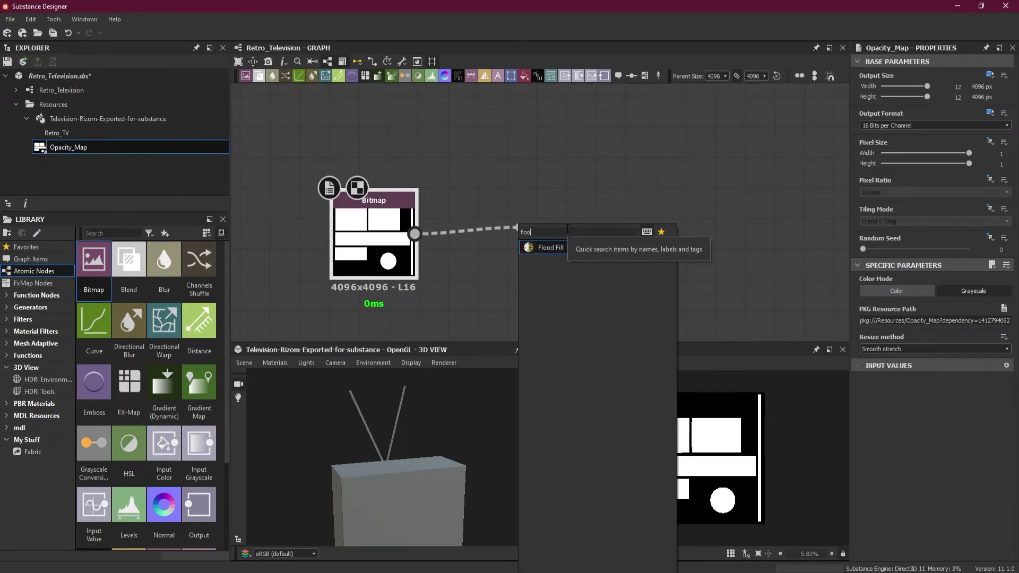
{"action": "left_click", "coordinate": [555, 244]}
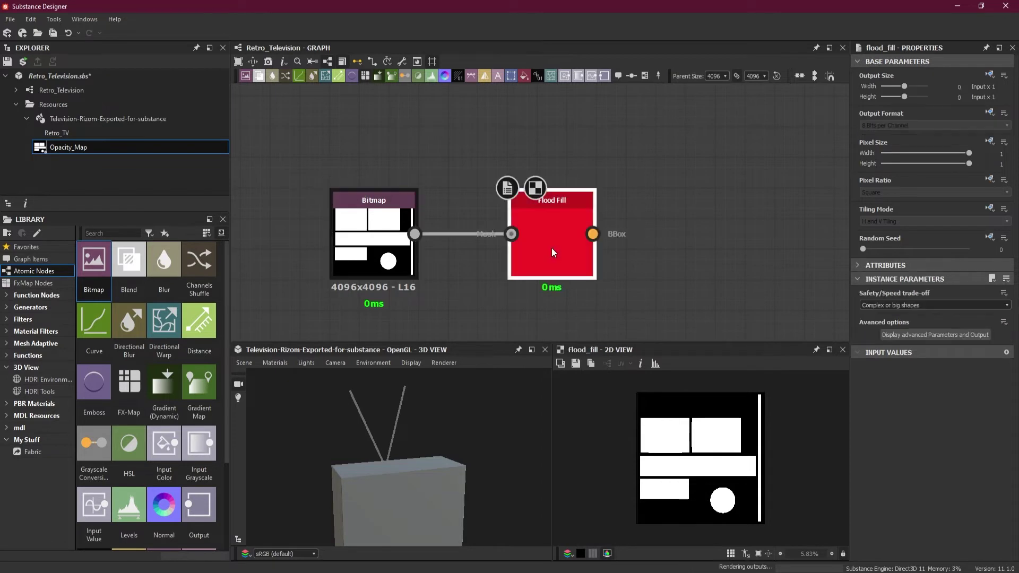
{"action": "left_click_drag", "start_coordinate": [592, 234], "coordinate": [674, 191]}
{"action": "type", "text": "flood"}
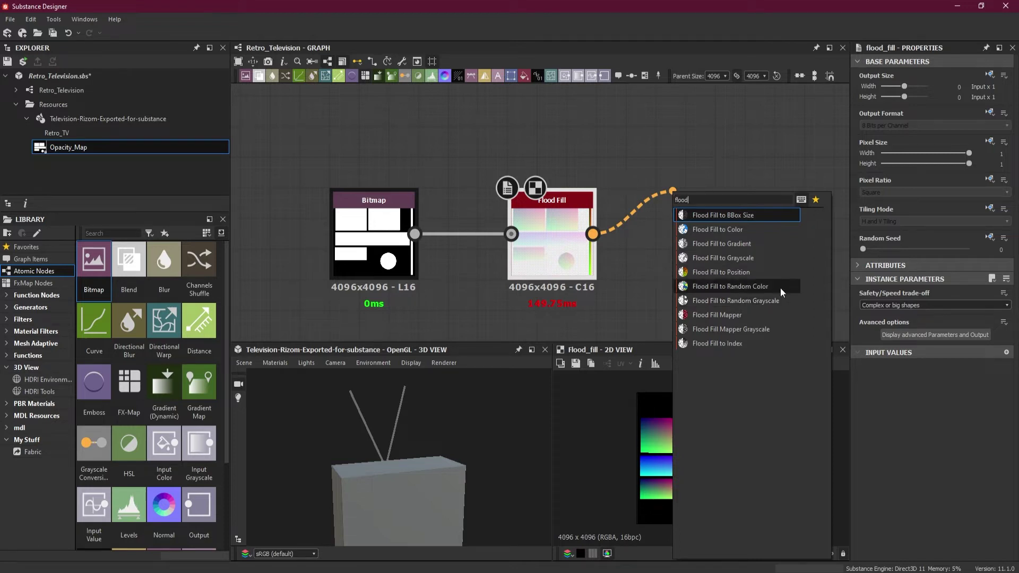
{"action": "left_click", "coordinate": [750, 259]}
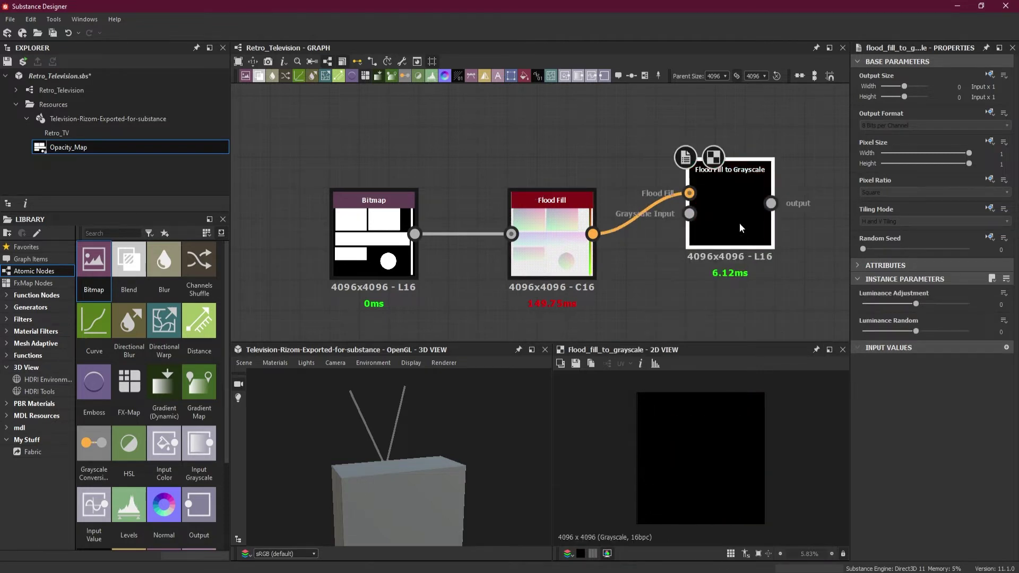
Step: Reposition Flood Fill to Grayscale and add a Shape node beside it
{"action": "left_click_drag", "start_coordinate": [739, 223], "coordinate": [388, 132]}
{"action": "scroll", "coordinate": [464, 164], "scroll_direction": "down", "scroll_amount": 2}
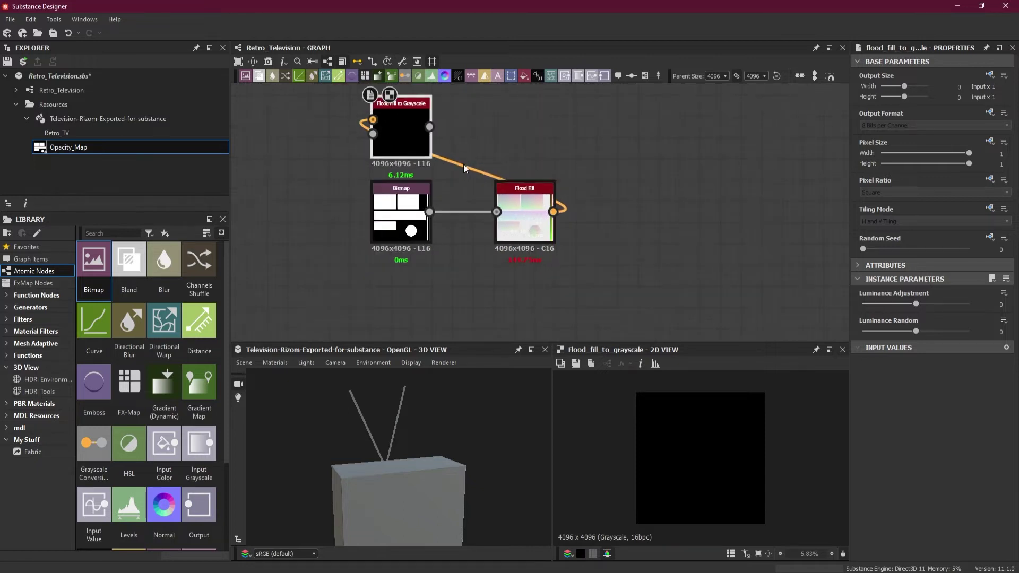
{"action": "middle_click_drag", "start_coordinate": [463, 169], "coordinate": [423, 282]}
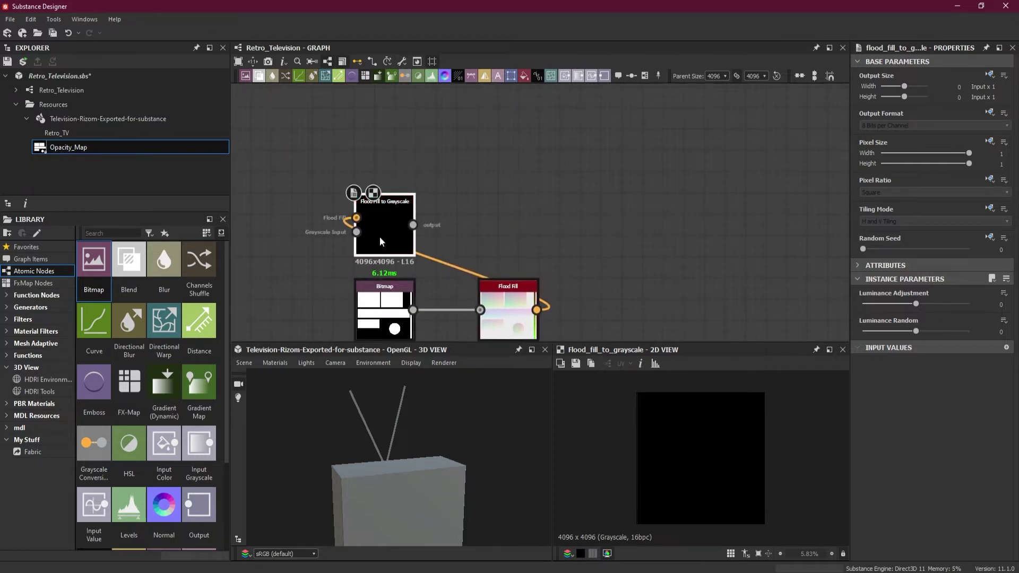
{"action": "left_click_drag", "start_coordinate": [383, 237], "coordinate": [509, 234]}
{"action": "scroll", "coordinate": [501, 233], "scroll_direction": "up", "scroll_amount": 1}
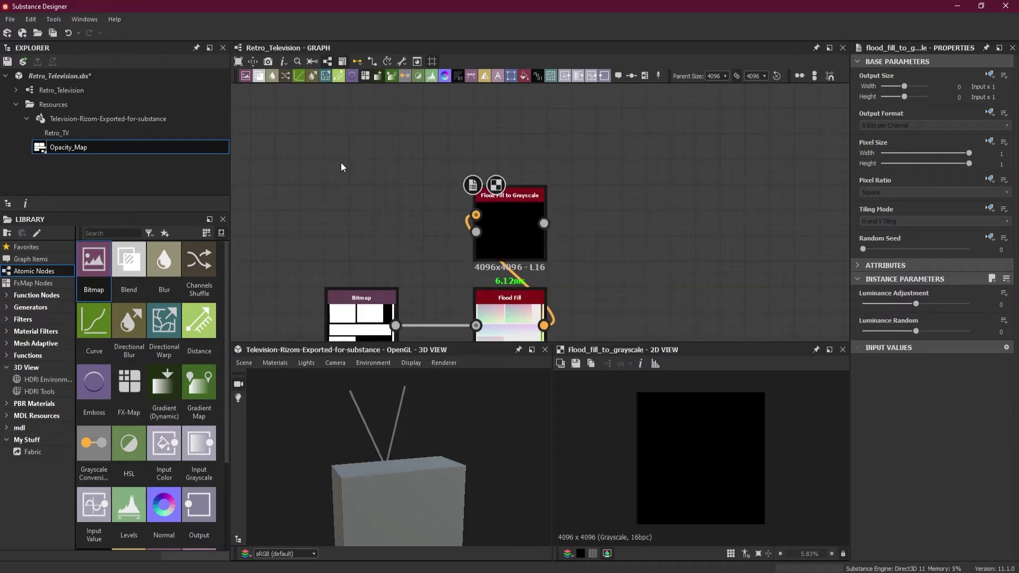
{"action": "key", "text": "space"}
{"action": "type", "text": "shap"}
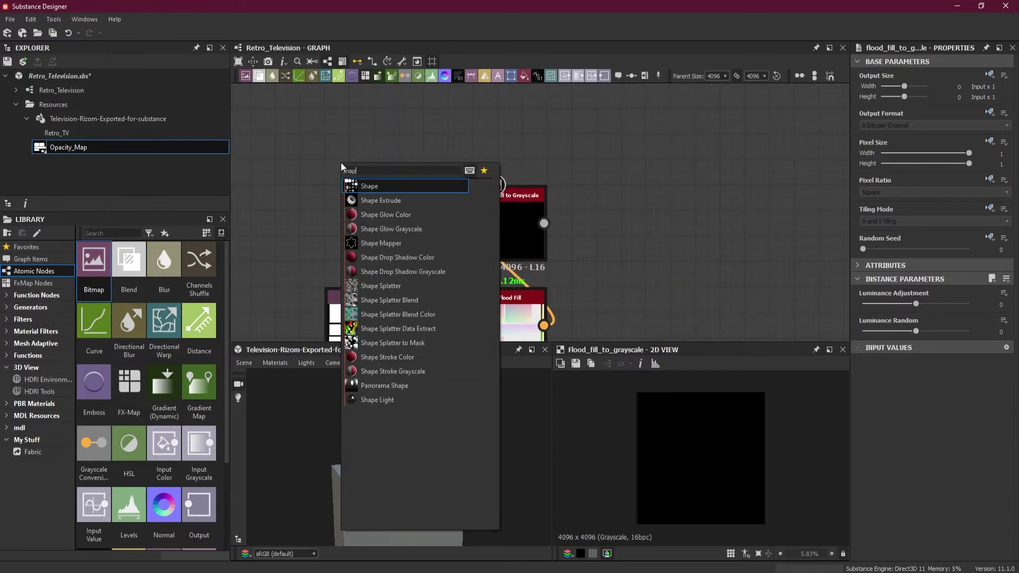
{"action": "left_click", "coordinate": [412, 189]}
{"action": "left_click_drag", "start_coordinate": [412, 185], "coordinate": [477, 232]}
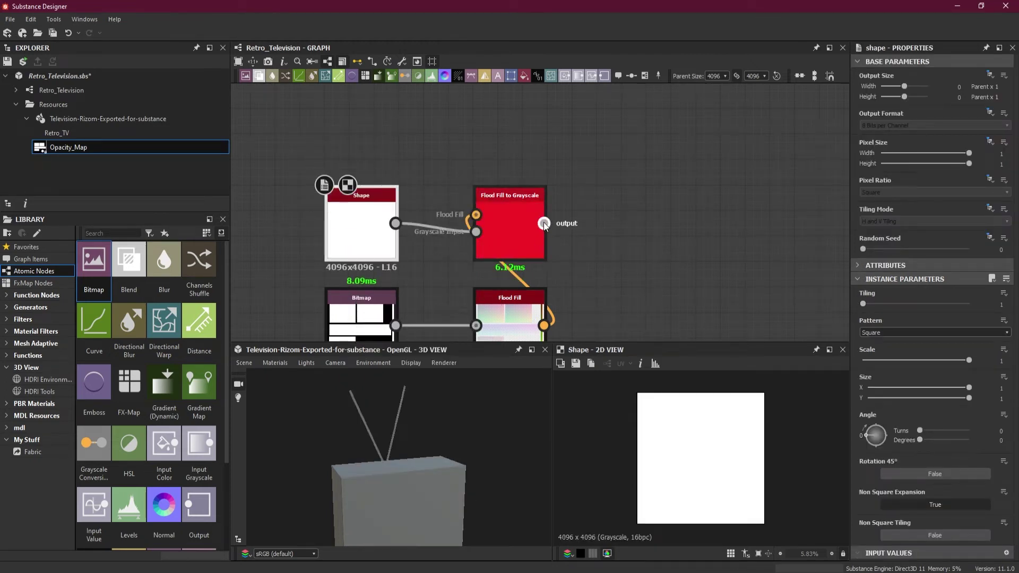
Step: Insert a Transformation 2D between Shape and Flood Fill to Grayscale and preview the grayscale output
{"action": "left_click_drag", "start_coordinate": [522, 237], "coordinate": [601, 236]}
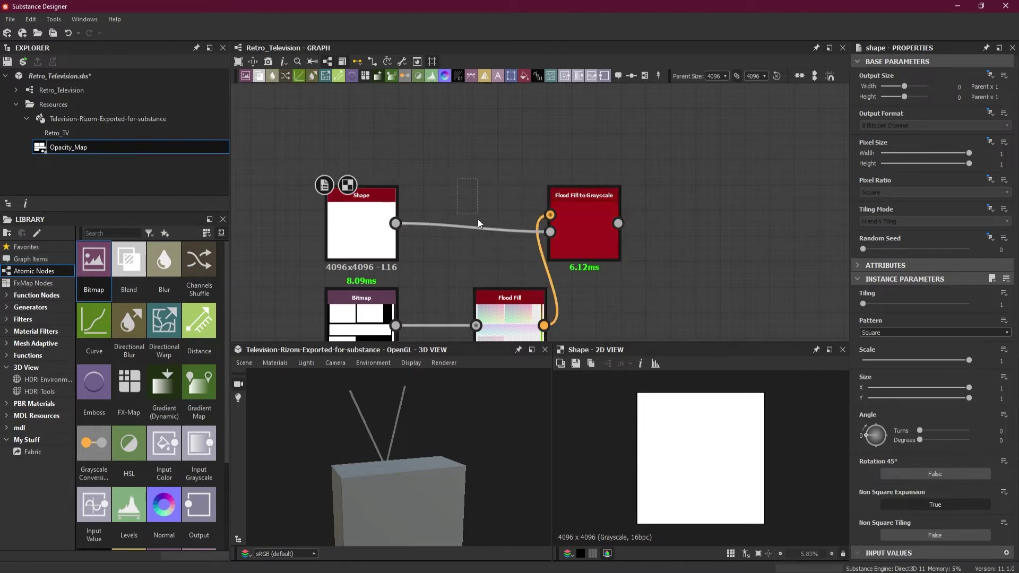
{"action": "key", "text": "space"}
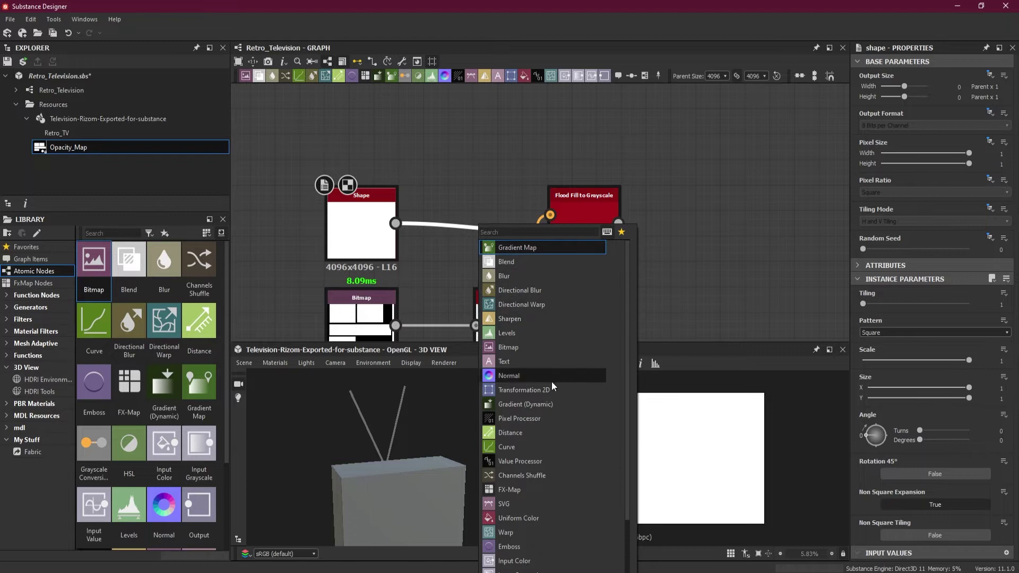
{"action": "left_click", "coordinate": [525, 390]}
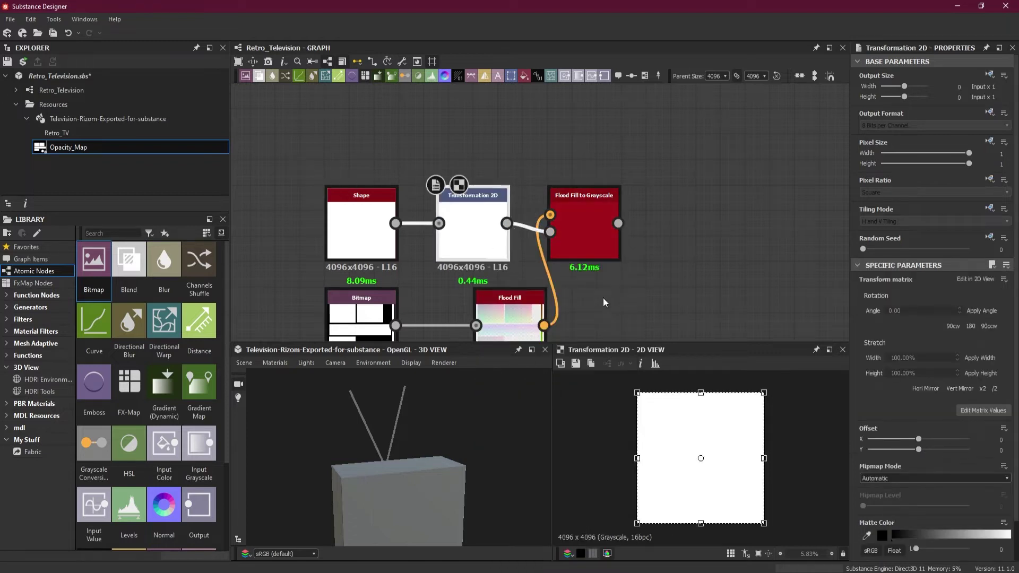
{"action": "double_click", "coordinate": [589, 234]}
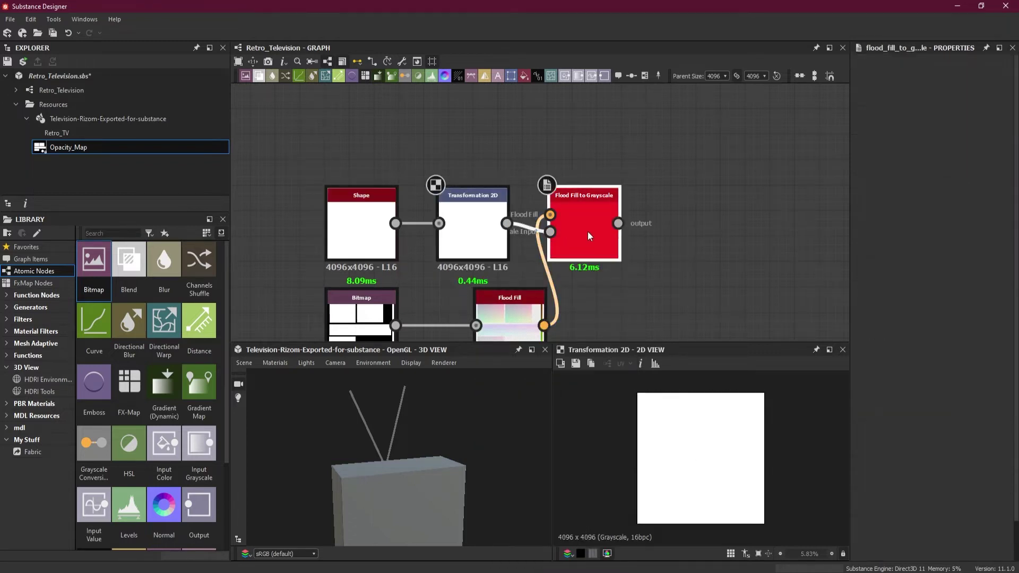
Step: Set the Transformation 2D node's tiling mode to No Tiling
{"action": "left_click", "coordinate": [462, 233]}
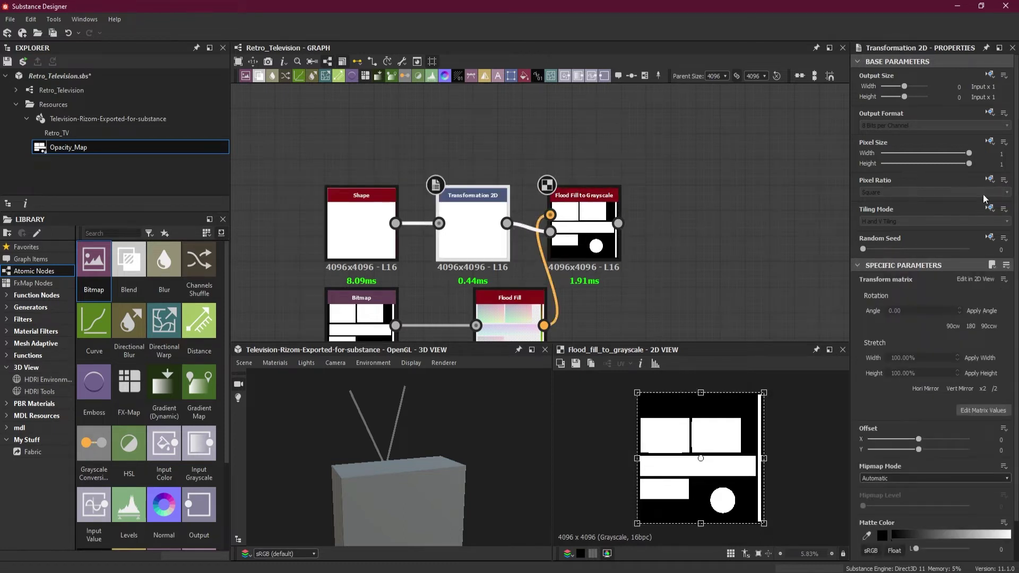
{"action": "left_click", "coordinate": [990, 208]}
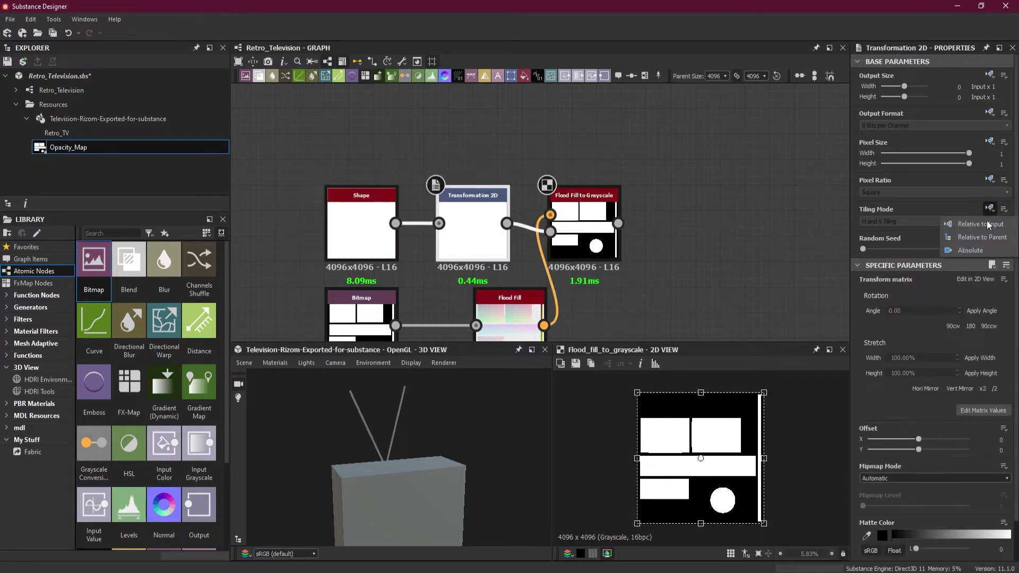
{"action": "left_click", "coordinate": [961, 247]}
{"action": "left_click", "coordinate": [907, 222]}
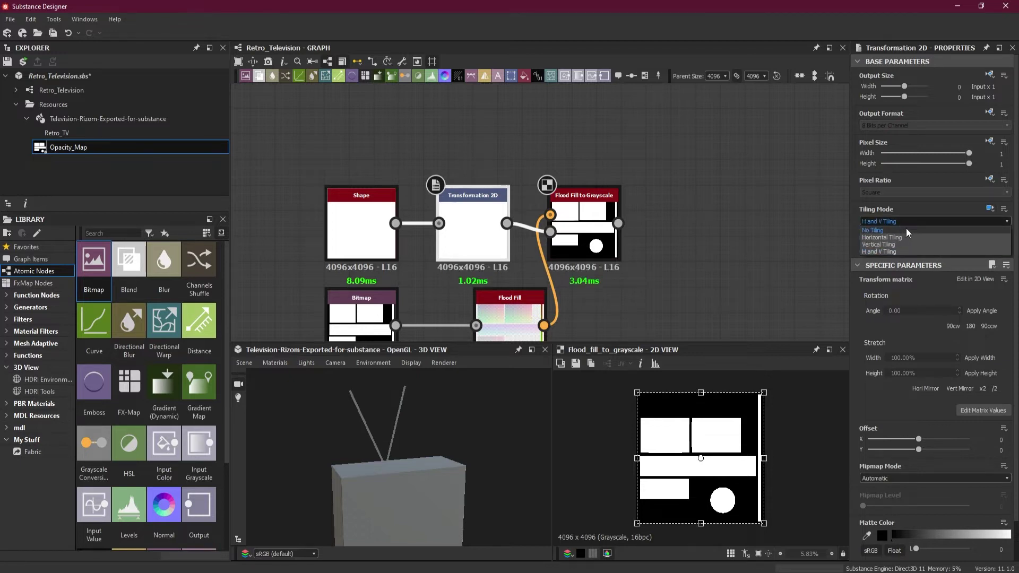
{"action": "left_click", "coordinate": [908, 232]}
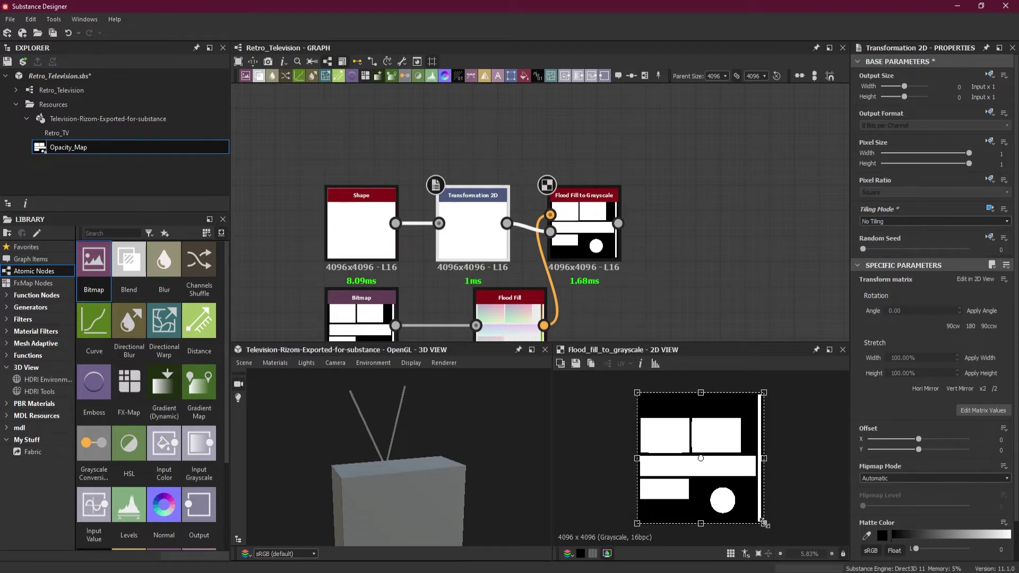
Step: Shrink the test square onto the top-left UV shell (offset 1.2742/0.8838) and duplicate the three-node chain
{"action": "left_click_drag", "start_coordinate": [764, 525], "coordinate": [662, 421]}
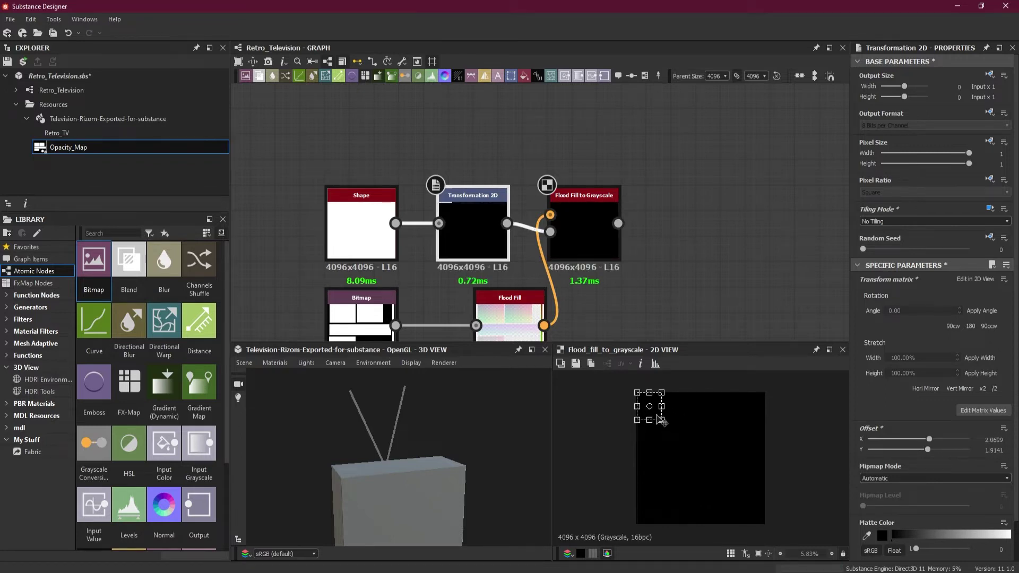
{"action": "left_click_drag", "start_coordinate": [660, 418], "coordinate": [675, 443]}
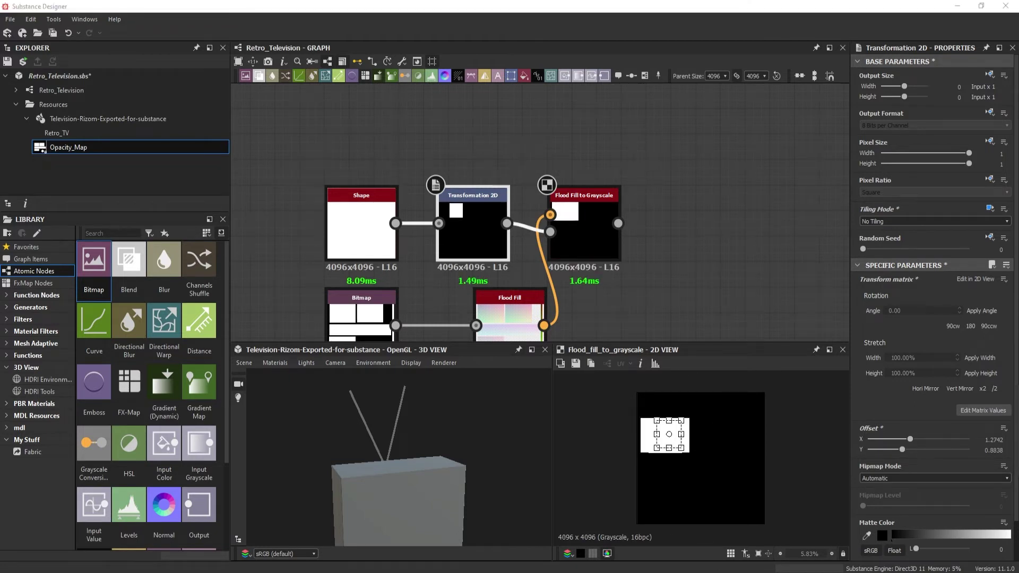
{"action": "left_click_drag", "start_coordinate": [676, 150], "coordinate": [335, 192]}
{"action": "key", "text": "ctrl+d"}
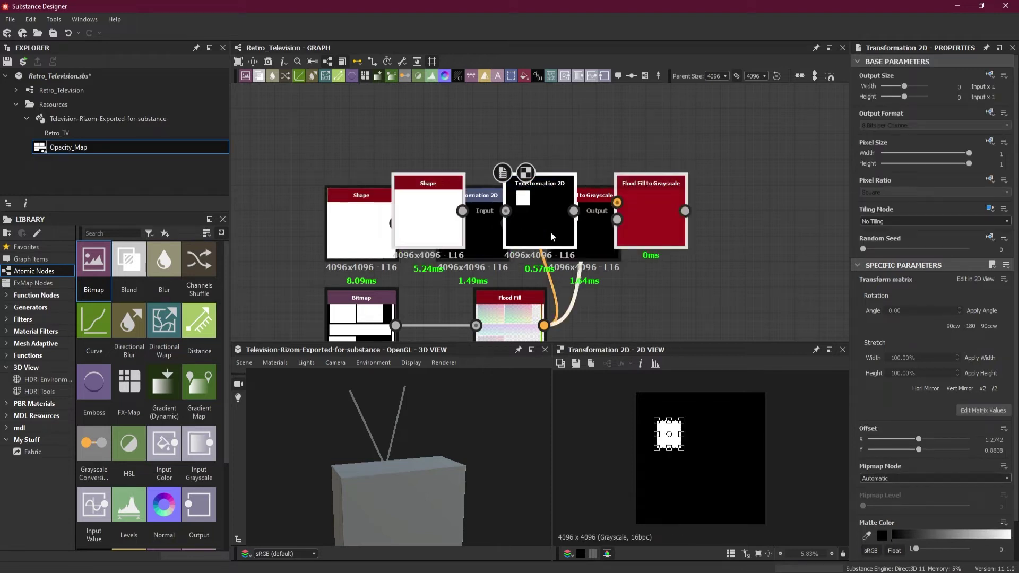
Step: Place the duplicated row above and move its square onto the wide horizontal bar (0.0092/-0.4067)
{"action": "left_click", "coordinate": [484, 153]}
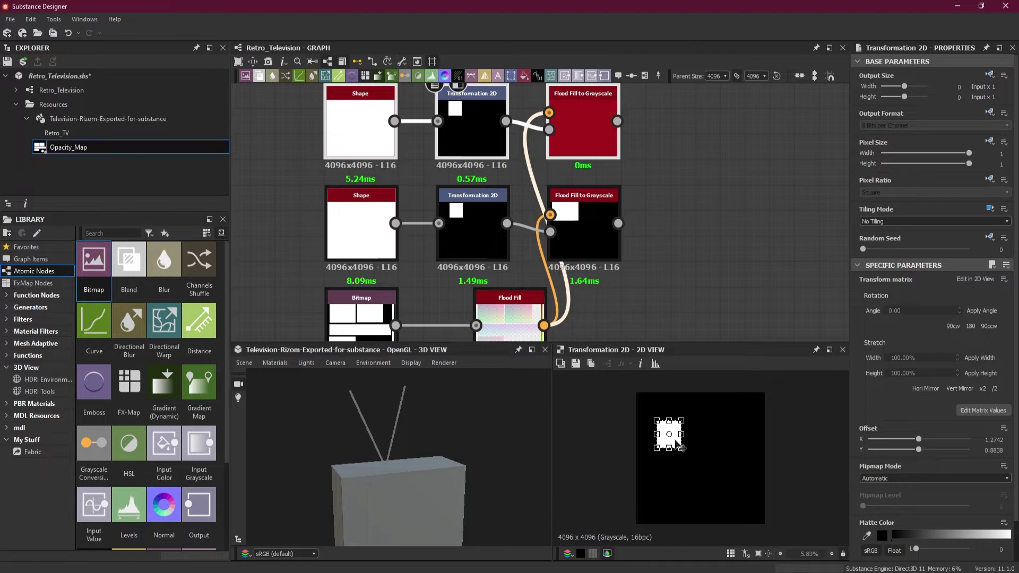
{"action": "left_click_drag", "start_coordinate": [675, 444], "coordinate": [713, 443]}
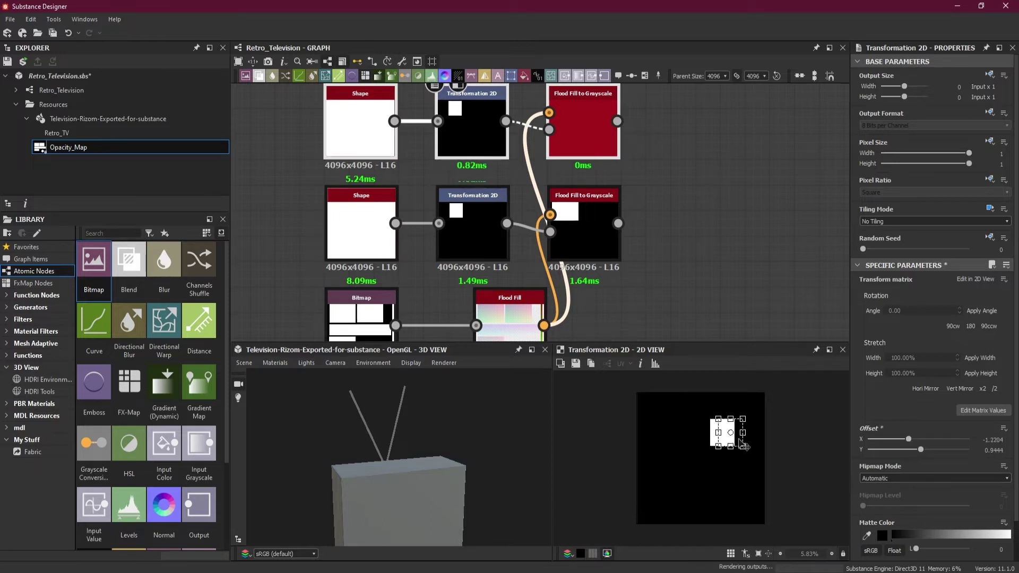
{"action": "left_click_drag", "start_coordinate": [742, 443], "coordinate": [668, 443]}
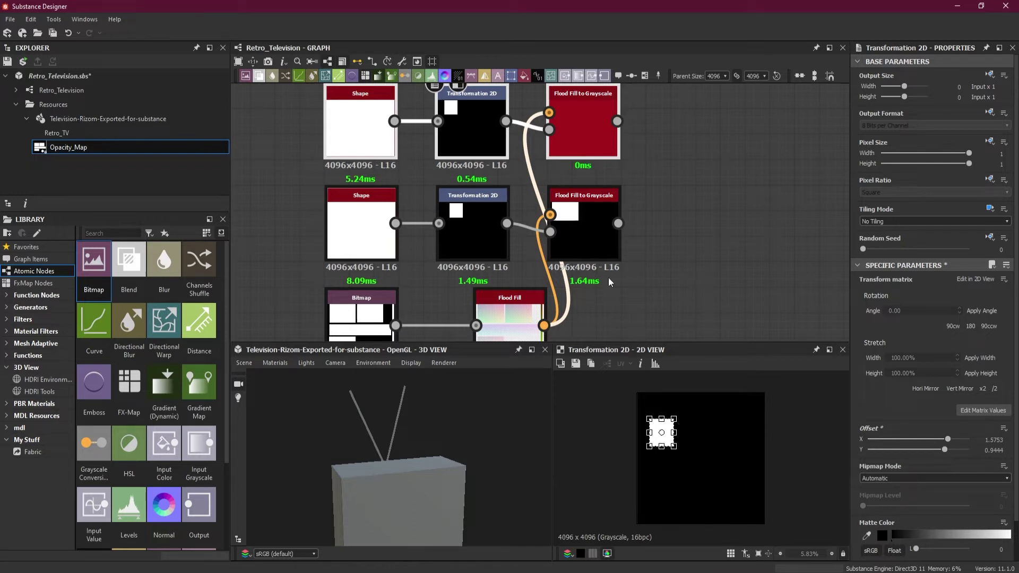
{"action": "left_click", "coordinate": [578, 133]}
{"action": "left_click", "coordinate": [475, 127]}
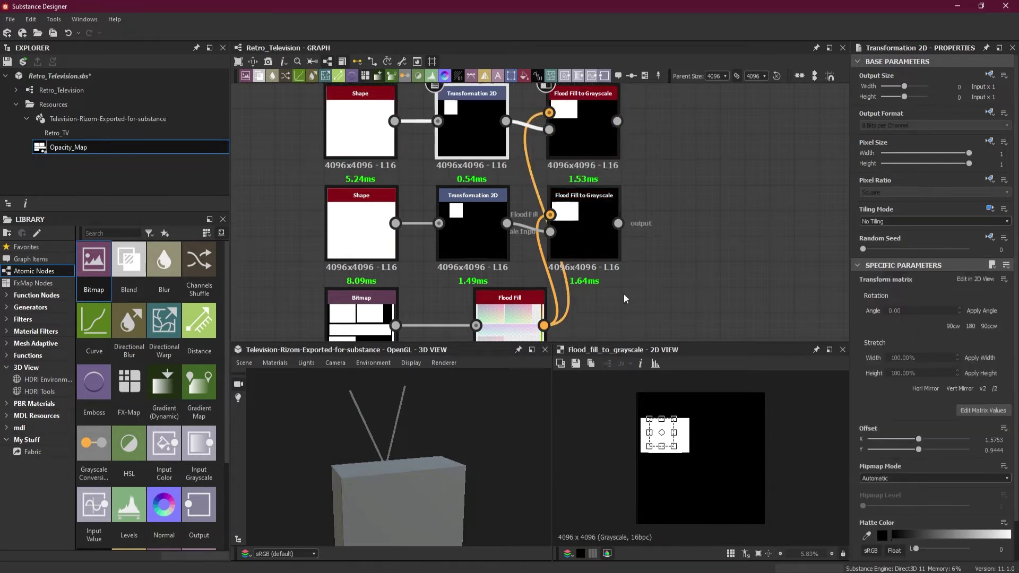
{"action": "left_click_drag", "start_coordinate": [667, 441], "coordinate": [720, 443]}
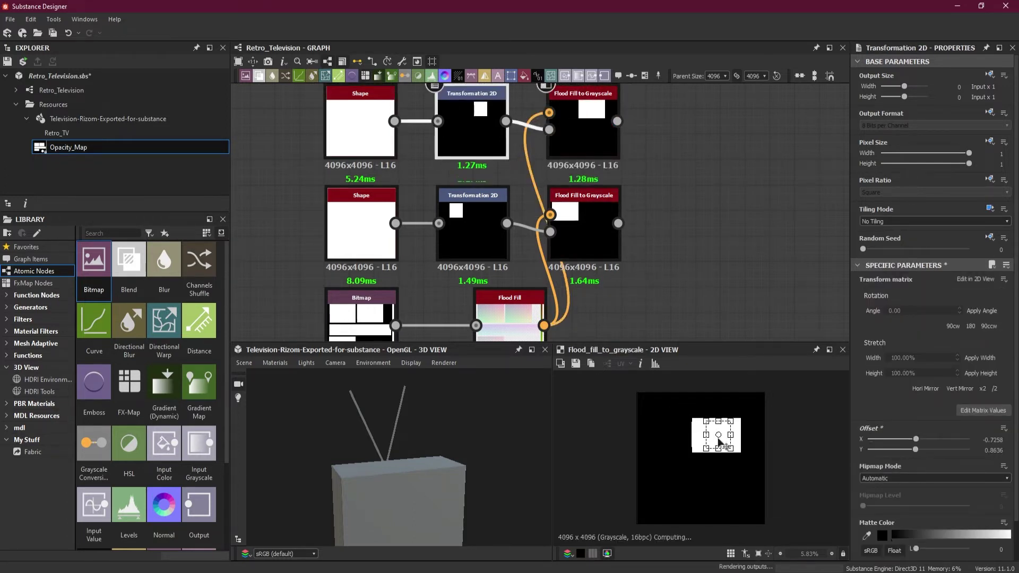
Step: Duplicate the row again above the others and move the new square onto another shell
{"action": "middle_click_drag", "start_coordinate": [678, 166], "coordinate": [676, 252]}
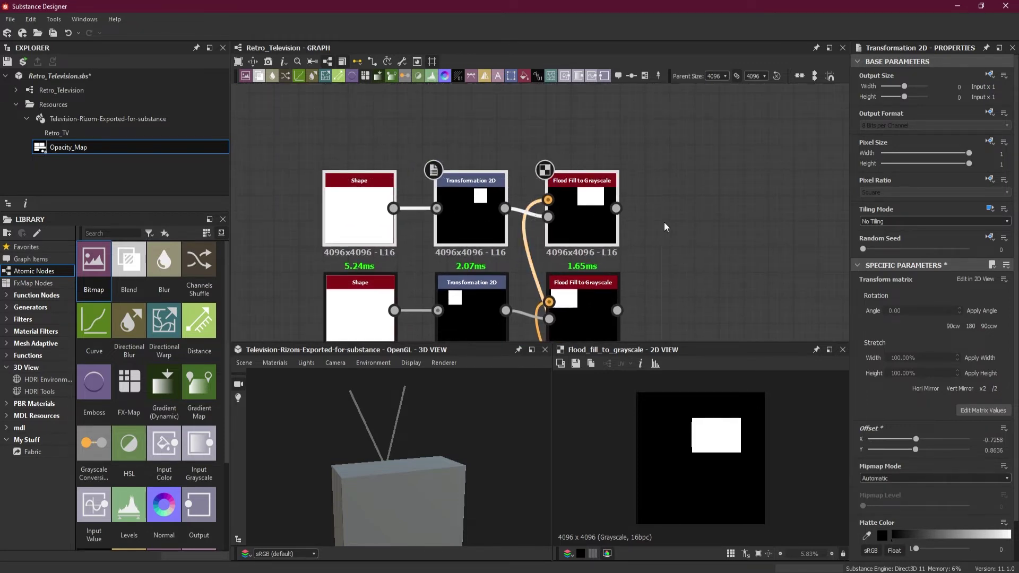
{"action": "key", "text": "ctrl+d"}
{"action": "left_click_drag", "start_coordinate": [666, 227], "coordinate": [598, 147]}
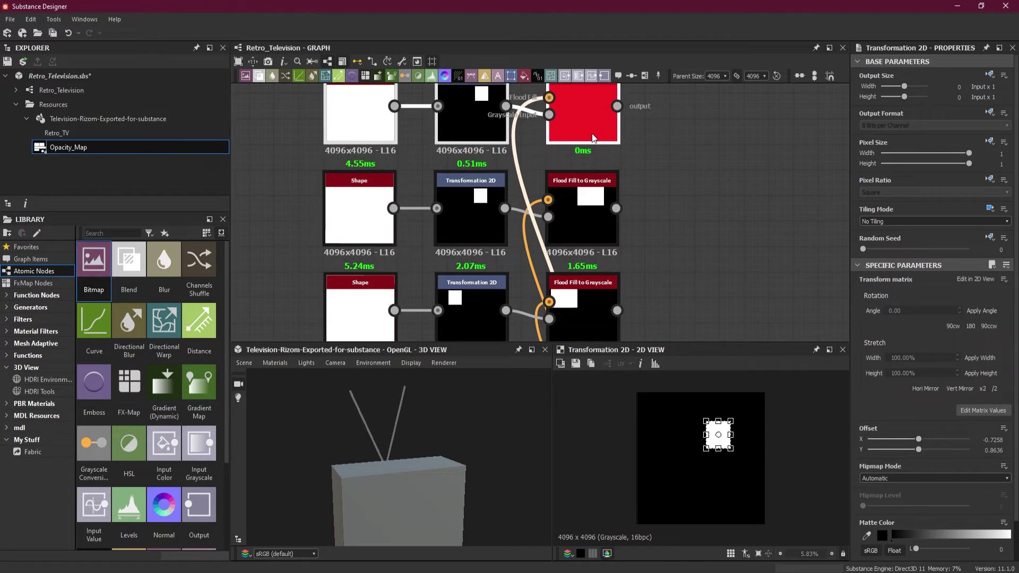
{"action": "scroll", "coordinate": [668, 178], "scroll_direction": "down", "scroll_amount": 2}
{"action": "left_click", "coordinate": [610, 135]}
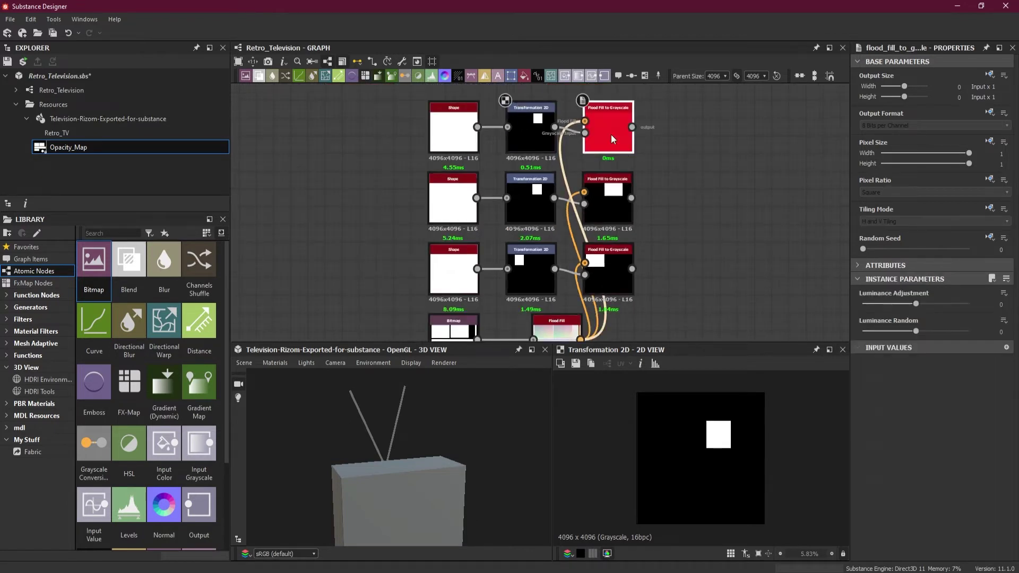
{"action": "left_click", "coordinate": [531, 133]}
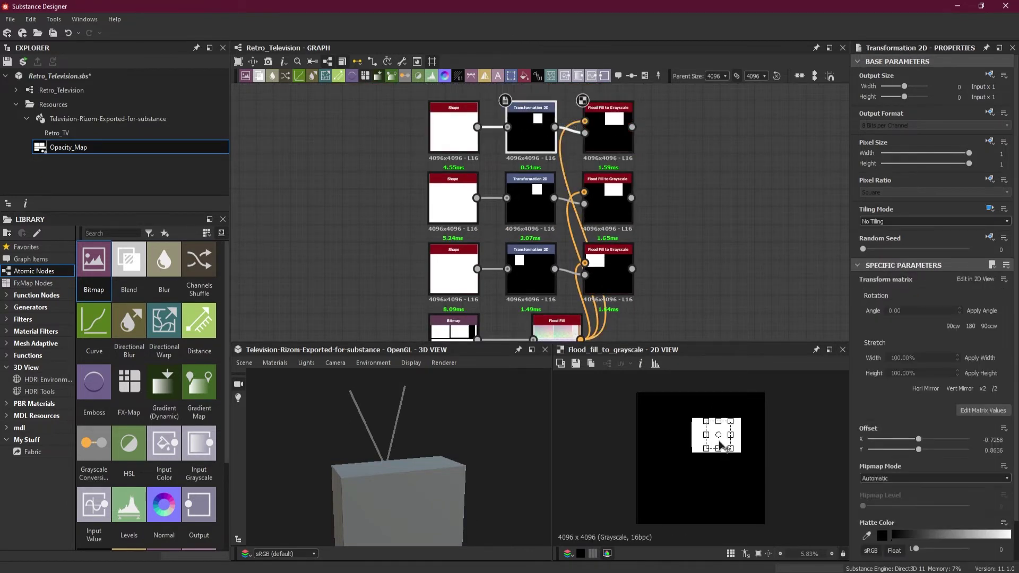
{"action": "left_click_drag", "start_coordinate": [720, 445], "coordinate": [757, 467]}
{"action": "key", "text": "f"}
Step: Extend the bar mask to its left edge, then add a row shrunk over a small rectangle shell
{"action": "left_click_drag", "start_coordinate": [645, 467], "coordinate": [641, 466]}
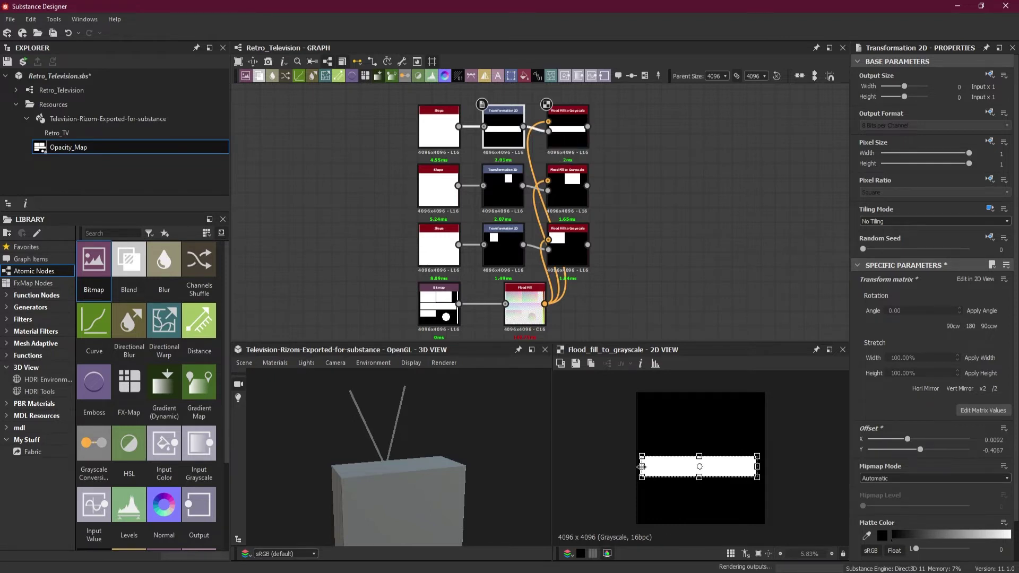
{"action": "middle_click_drag", "start_coordinate": [676, 185], "coordinate": [668, 250]}
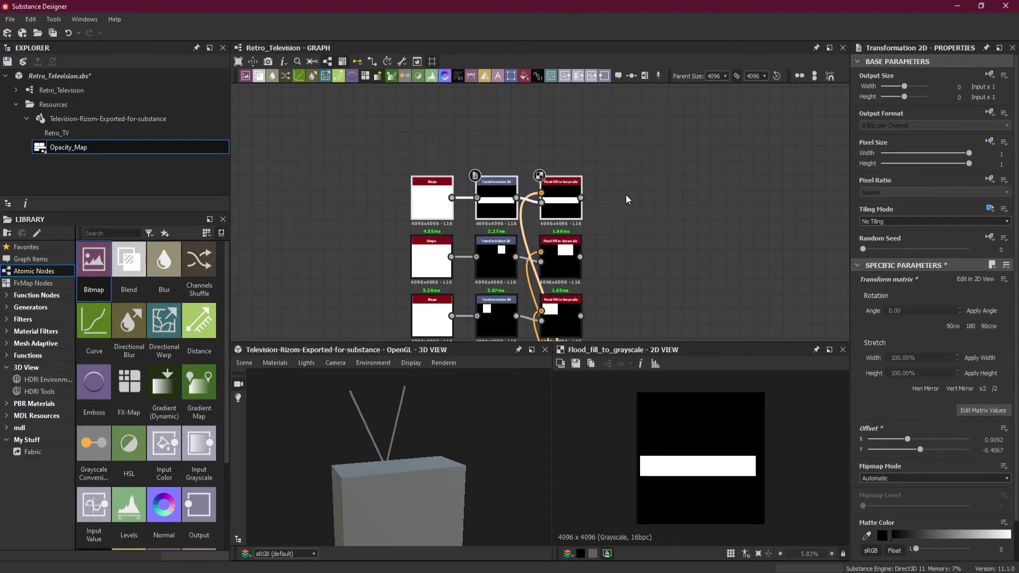
{"action": "key", "text": "ctrl+d"}
{"action": "left_click_drag", "start_coordinate": [610, 218], "coordinate": [567, 146]}
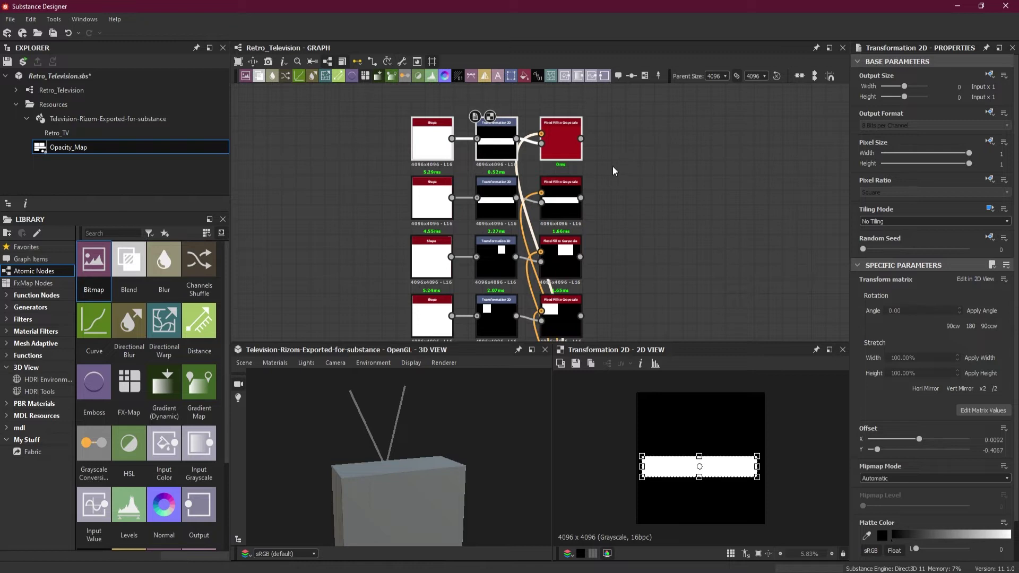
{"action": "left_click", "coordinate": [568, 144]}
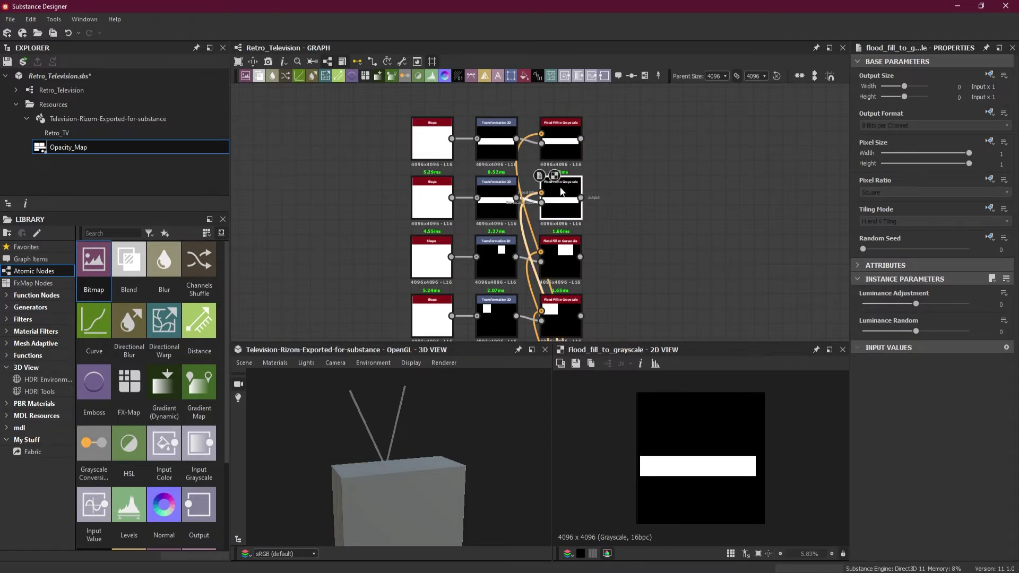
{"action": "left_click", "coordinate": [562, 144]}
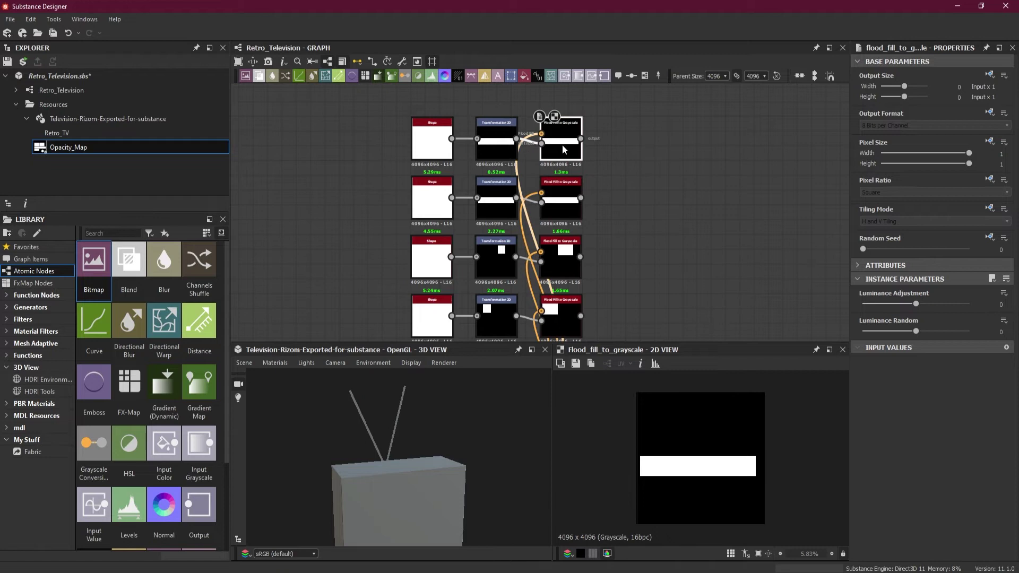
{"action": "left_click", "coordinate": [501, 142]}
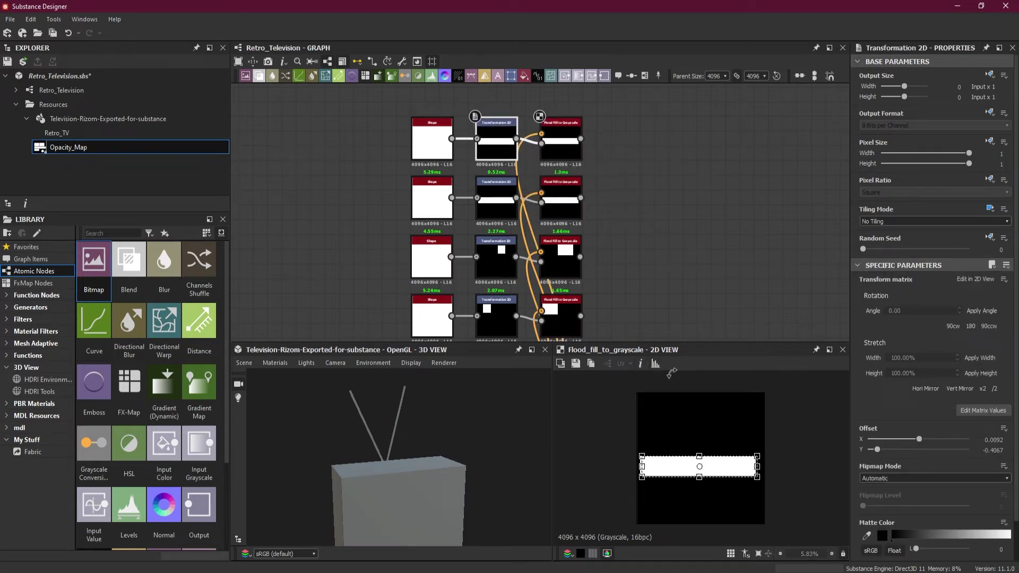
{"action": "left_click_drag", "start_coordinate": [756, 466], "coordinate": [674, 491]}
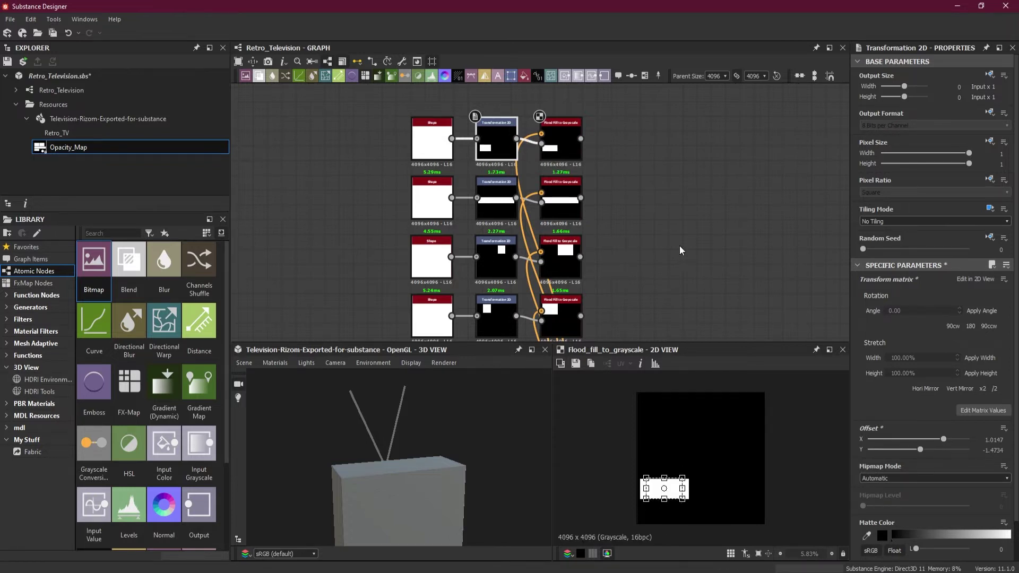
Step: Duplicate the top row and move its mask onto the round island
{"action": "scroll", "coordinate": [658, 181], "scroll_direction": "up", "scroll_amount": 2}
{"action": "left_click_drag", "start_coordinate": [618, 155], "coordinate": [419, 207]}
{"action": "key", "text": "ctrl+d"}
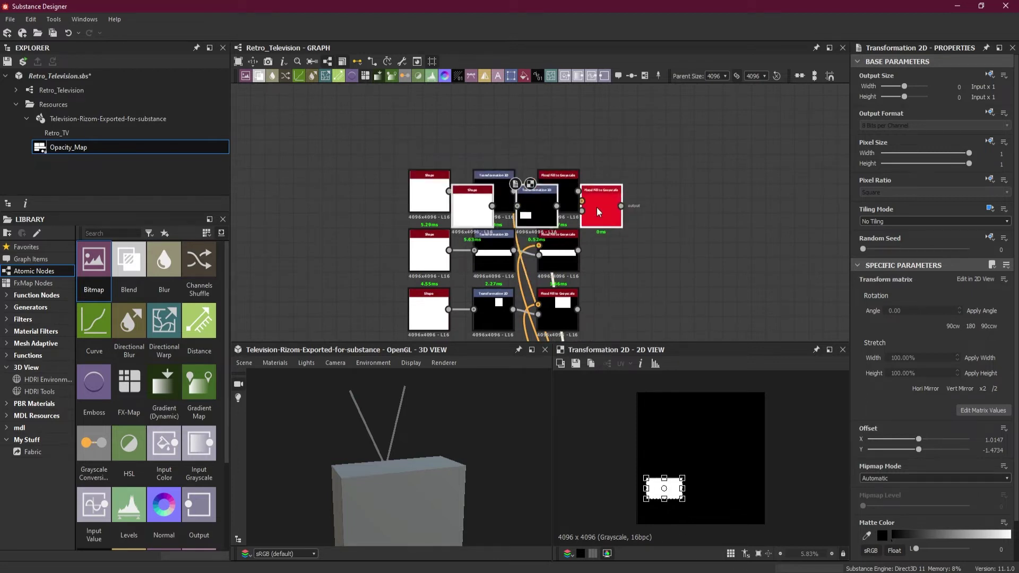
{"action": "left_click_drag", "start_coordinate": [603, 227], "coordinate": [557, 147]}
{"action": "double_click", "coordinate": [558, 132]}
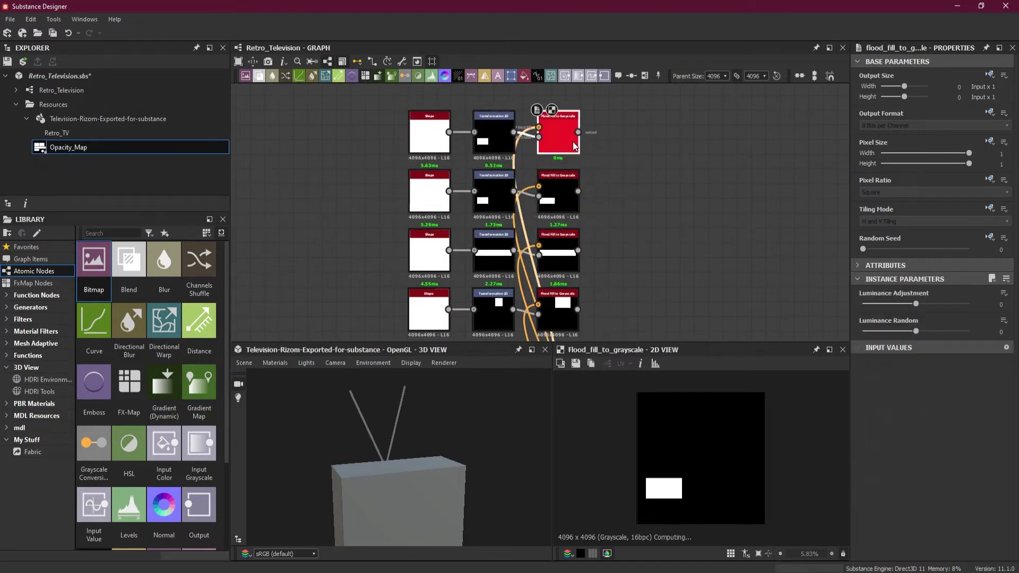
{"action": "left_click", "coordinate": [489, 143]}
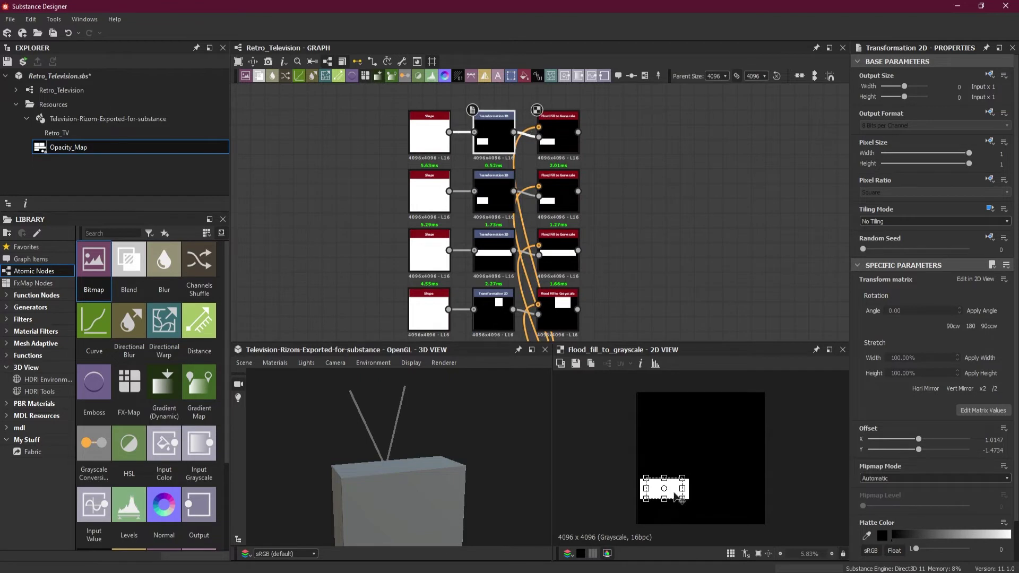
{"action": "left_click_drag", "start_coordinate": [677, 497], "coordinate": [740, 511]}
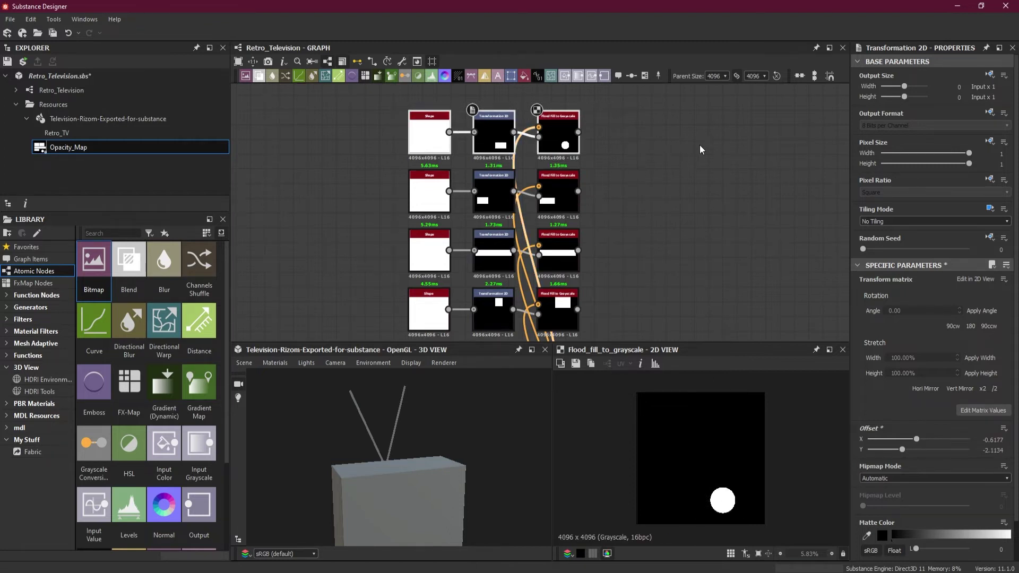
Step: Add another row whose mask stretches down the thin right-edge strip (offset -4.1155/-0.0021)
{"action": "middle_click_drag", "start_coordinate": [701, 151], "coordinate": [689, 203]}
{"action": "key", "text": "ctrl+d"}
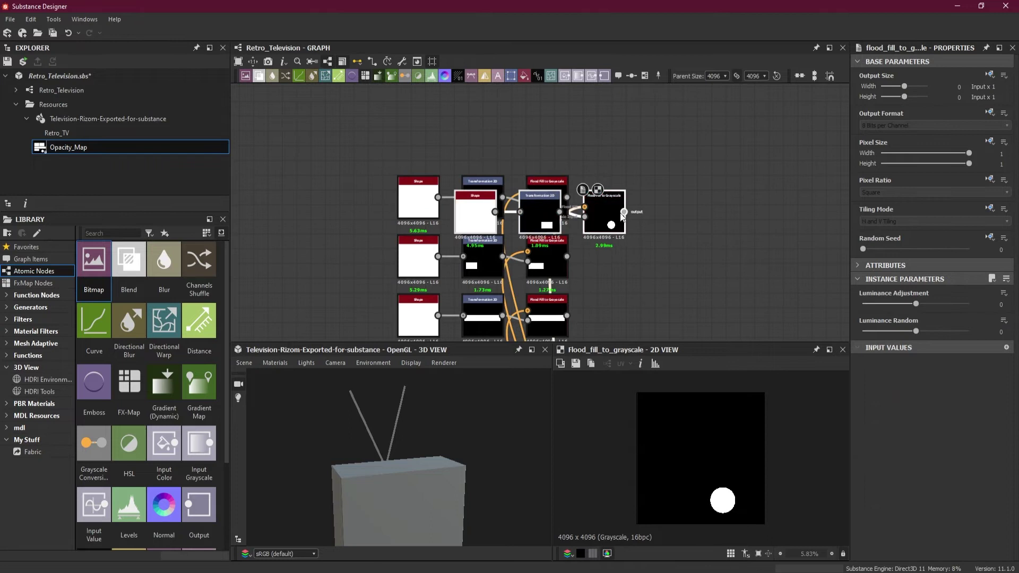
{"action": "left_click_drag", "start_coordinate": [613, 192], "coordinate": [556, 131]}
{"action": "left_click", "coordinate": [542, 139]}
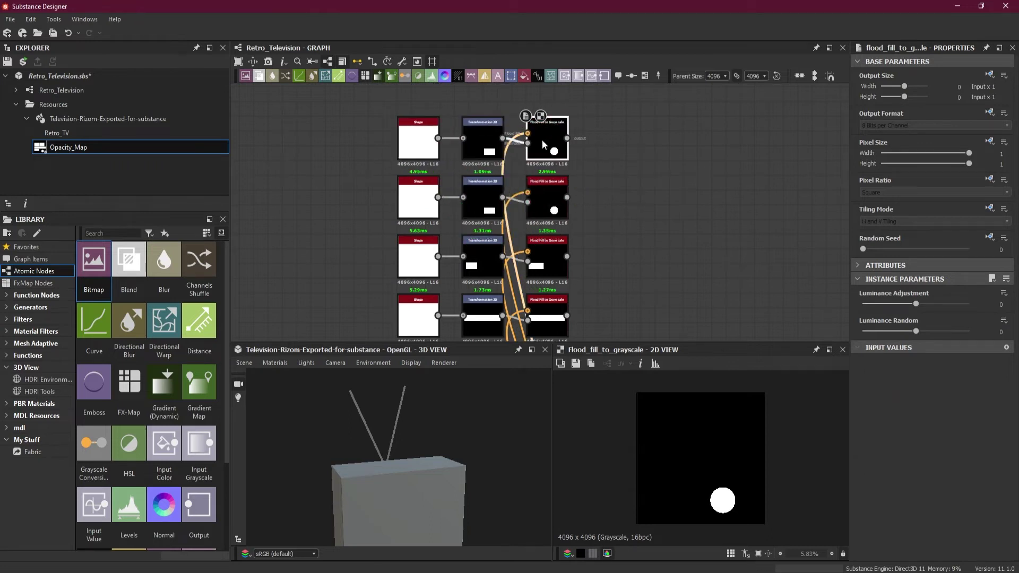
{"action": "left_click", "coordinate": [493, 152]}
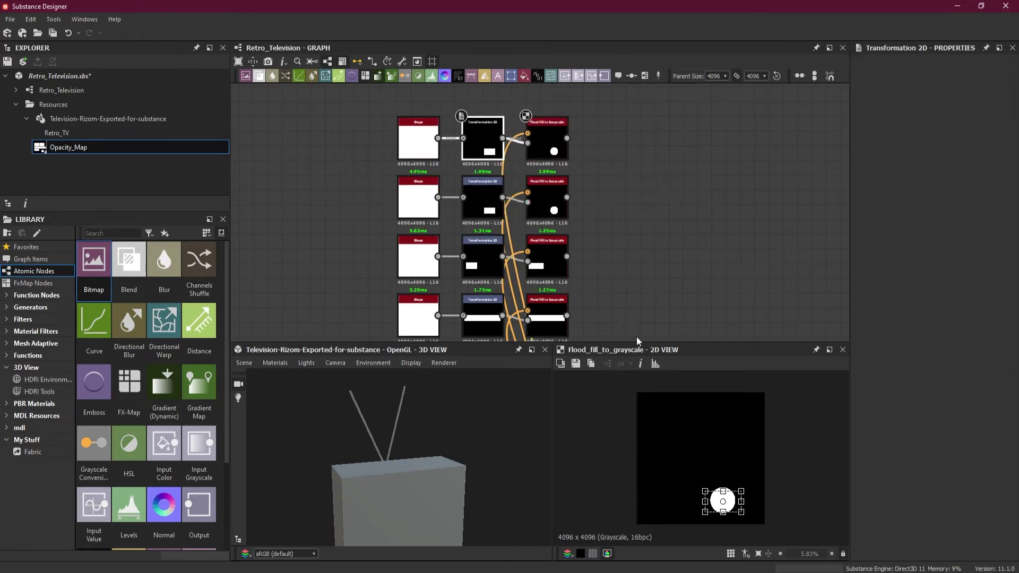
{"action": "left_click_drag", "start_coordinate": [735, 509], "coordinate": [758, 393]}
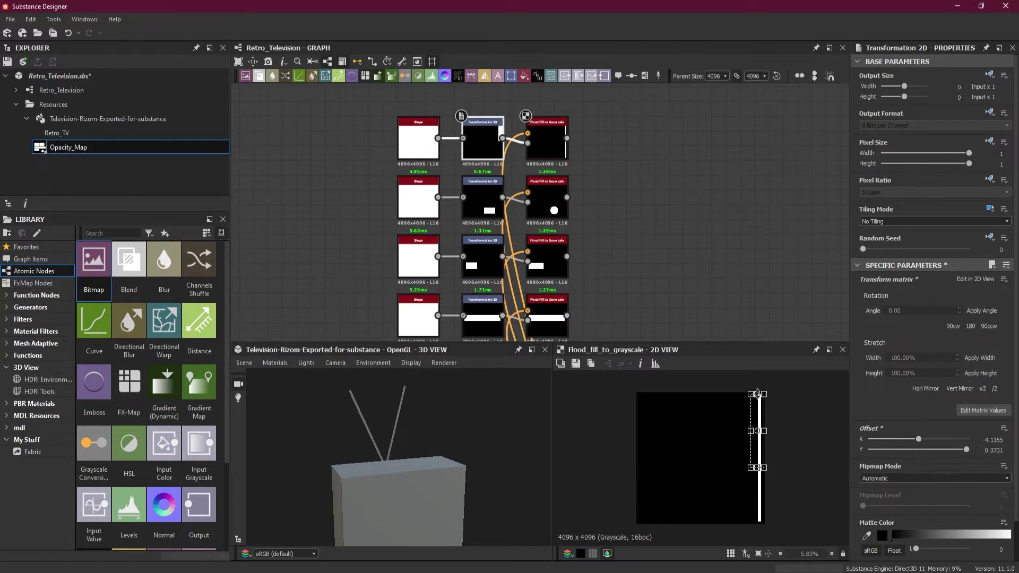
{"action": "left_click_drag", "start_coordinate": [757, 468], "coordinate": [758, 523]}
{"action": "left_click", "coordinate": [660, 247]}
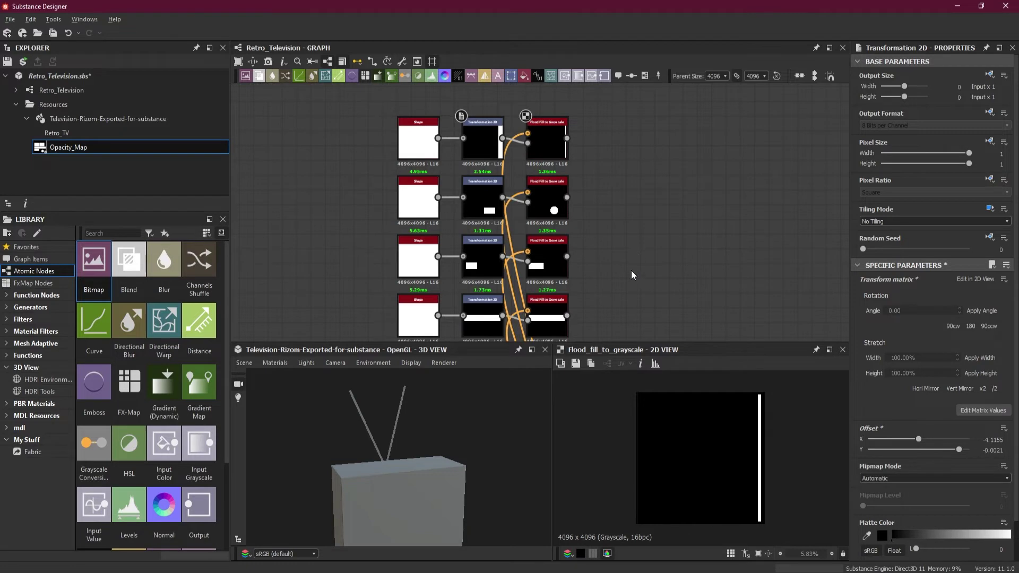
{"action": "middle_click_drag", "start_coordinate": [631, 275], "coordinate": [722, 275]}
{"action": "scroll", "coordinate": [722, 275], "scroll_direction": "up", "scroll_amount": 2}
{"action": "right_click", "coordinate": [398, 261]}
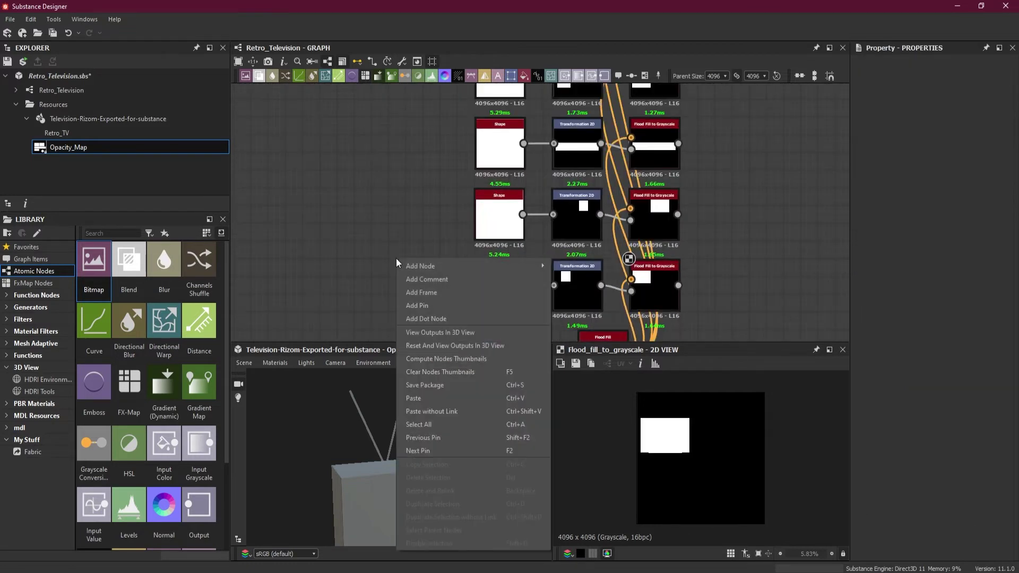
Step: Add comment boxes beside each of the lower mask node rows
{"action": "left_click", "coordinate": [452, 278]}
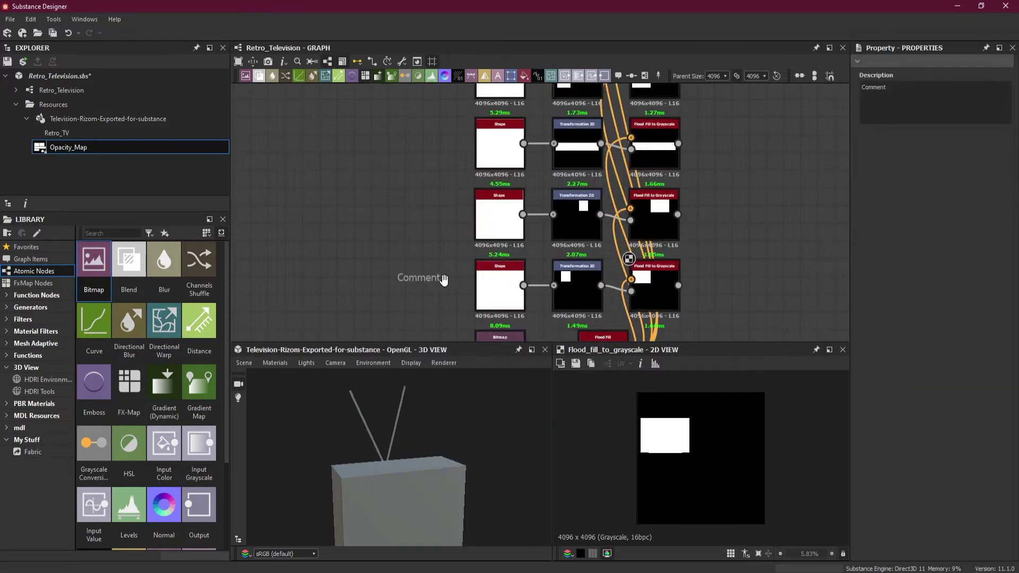
{"action": "right_click", "coordinate": [408, 209]}
{"action": "left_click", "coordinate": [455, 230]}
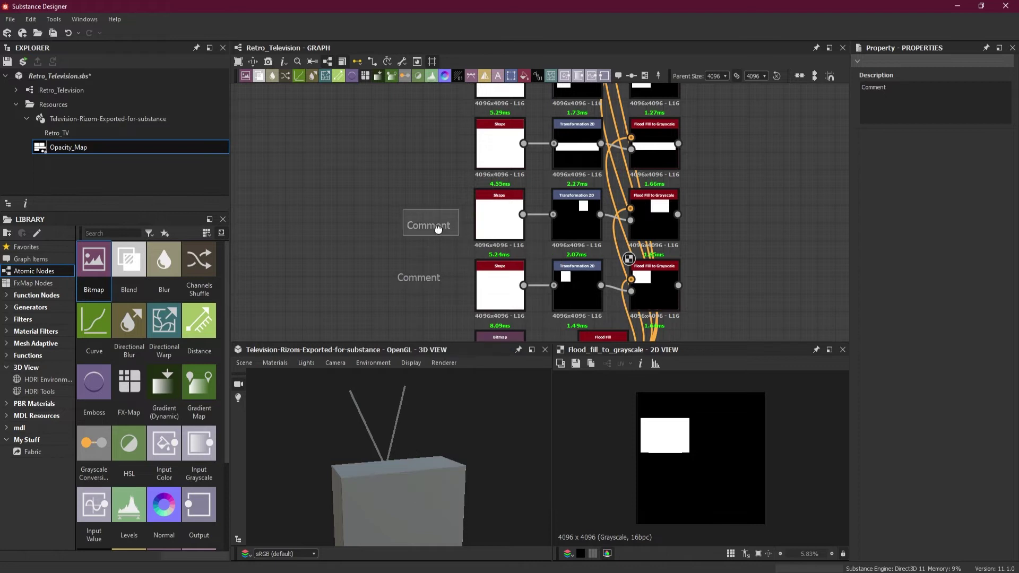
{"action": "left_click_drag", "start_coordinate": [438, 229], "coordinate": [430, 227]}
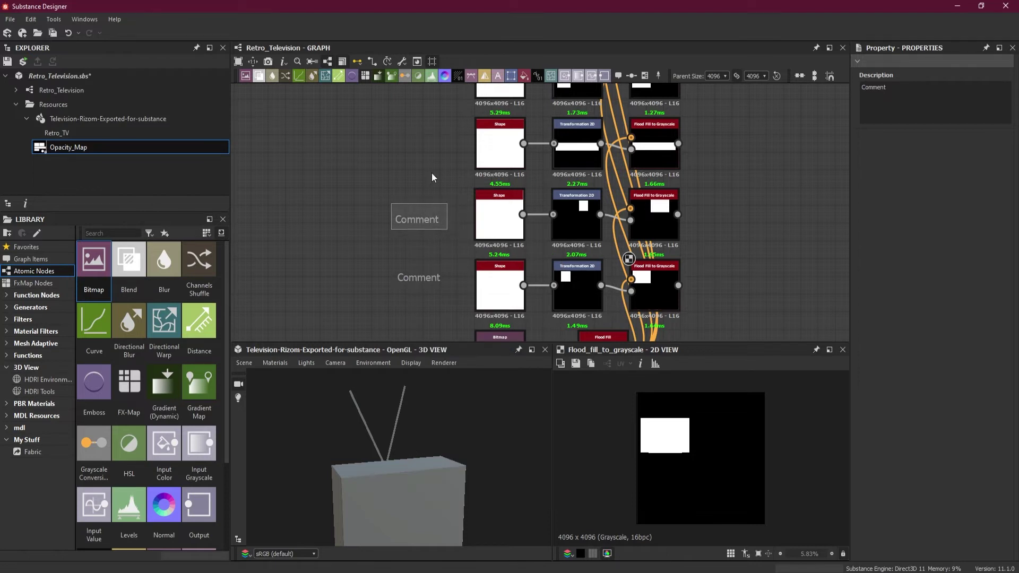
{"action": "middle_click_drag", "start_coordinate": [432, 177], "coordinate": [425, 254]}
{"action": "right_click", "coordinate": [404, 230]}
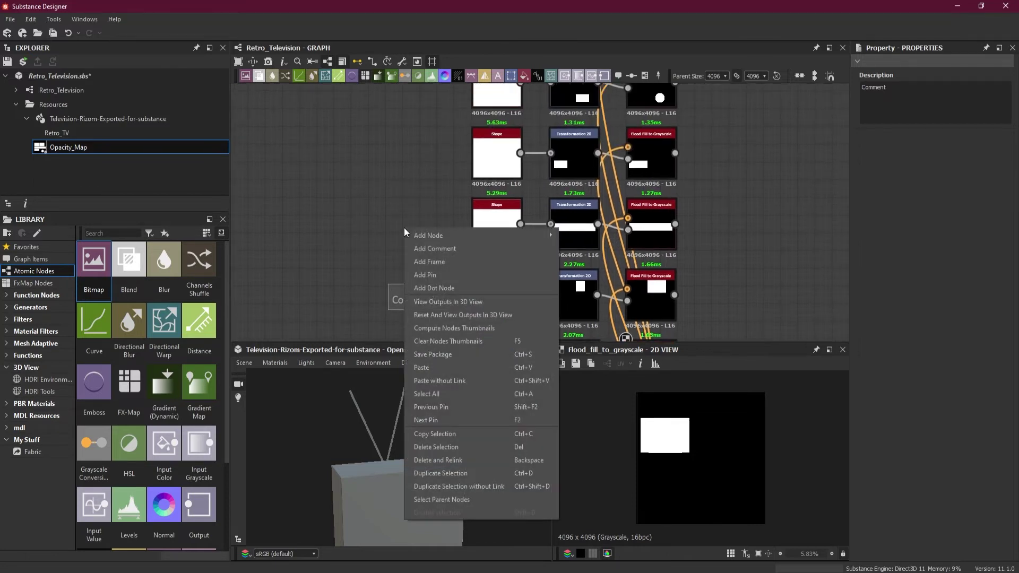
{"action": "left_click", "coordinate": [446, 249]}
{"action": "left_click_drag", "start_coordinate": [434, 248], "coordinate": [420, 232]}
{"action": "right_click", "coordinate": [424, 157]}
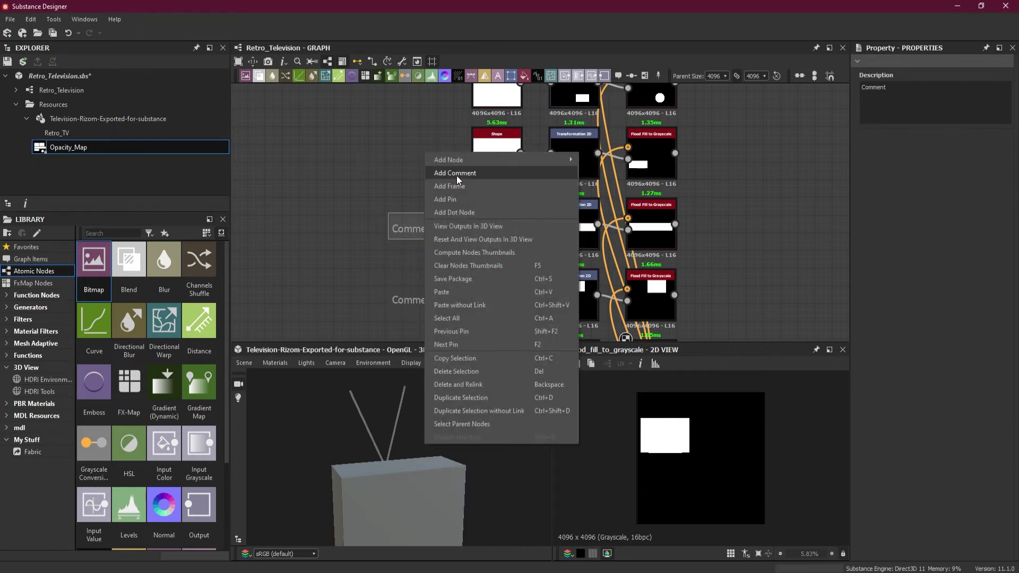
{"action": "left_click", "coordinate": [457, 175]}
{"action": "left_click_drag", "start_coordinate": [419, 170], "coordinate": [408, 160]}
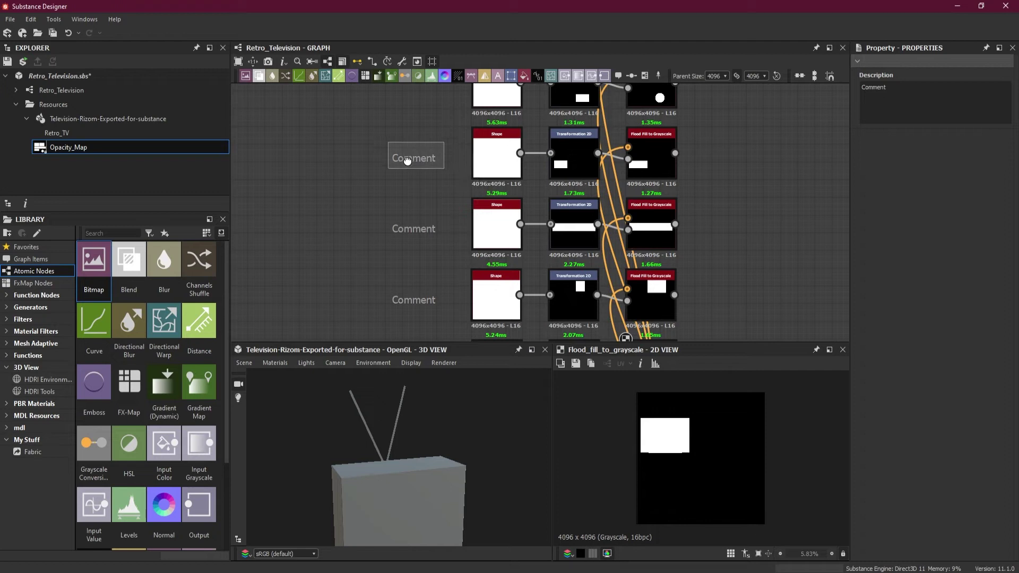
Step: Add two more comments, the last one beside the top Shape node row
{"action": "middle_click_drag", "start_coordinate": [440, 122], "coordinate": [451, 258]}
{"action": "right_click", "coordinate": [425, 213]}
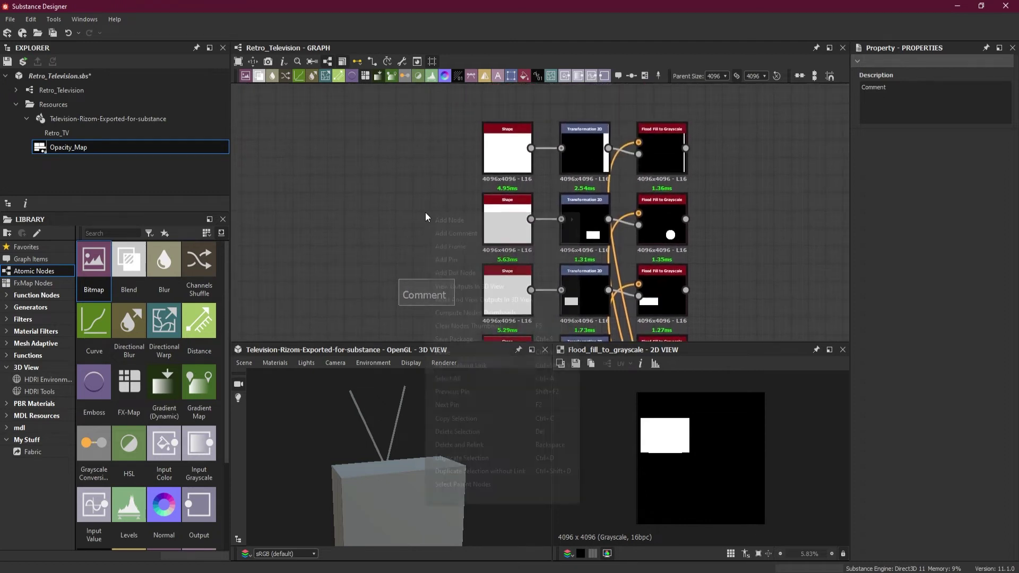
{"action": "left_click", "coordinate": [477, 233]}
{"action": "left_click_drag", "start_coordinate": [450, 232], "coordinate": [428, 223]}
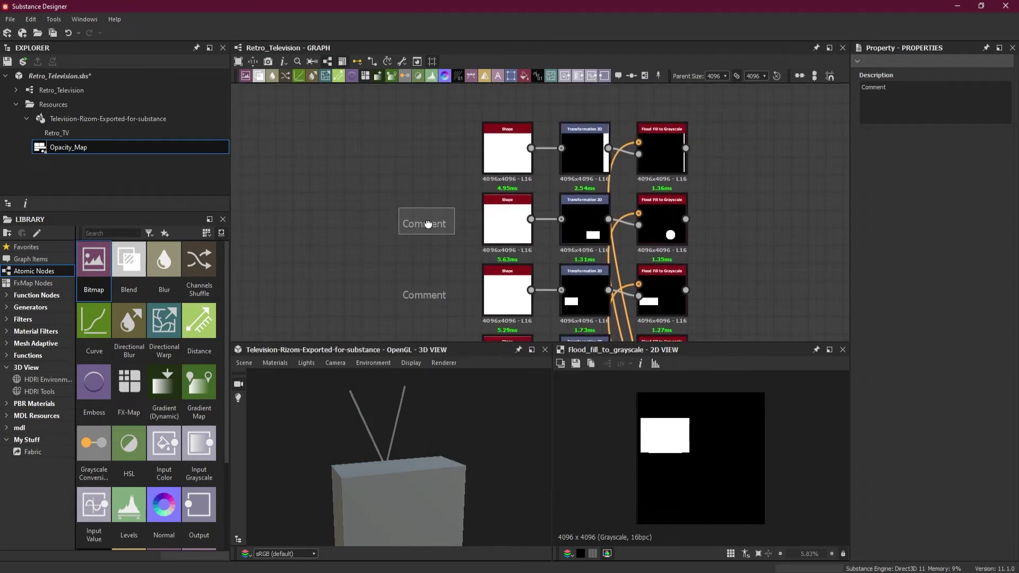
{"action": "right_click", "coordinate": [434, 154]}
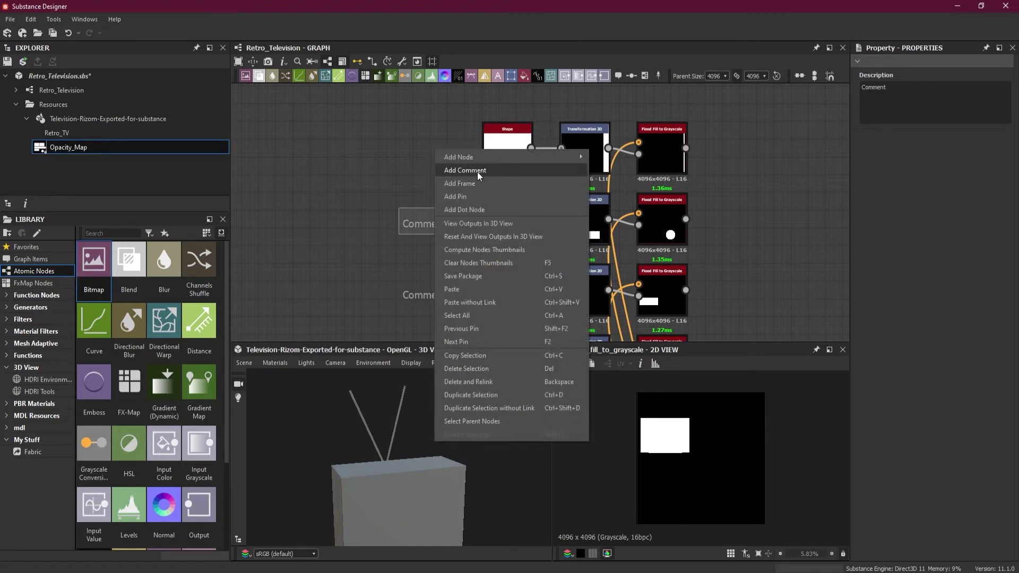
{"action": "left_click", "coordinate": [477, 171]}
{"action": "left_click_drag", "start_coordinate": [454, 168], "coordinate": [422, 156]}
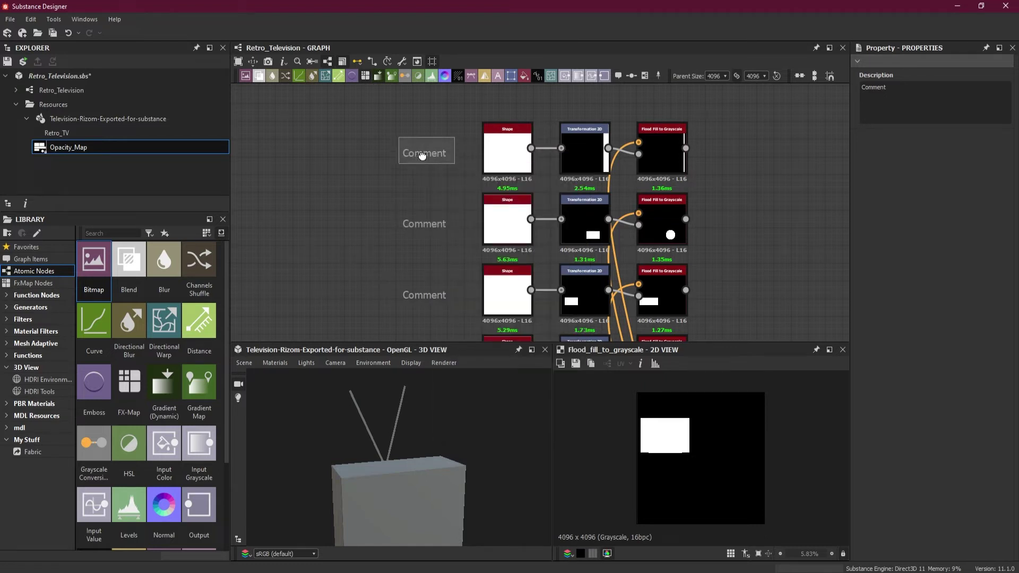
{"action": "left_click", "coordinate": [438, 199]}
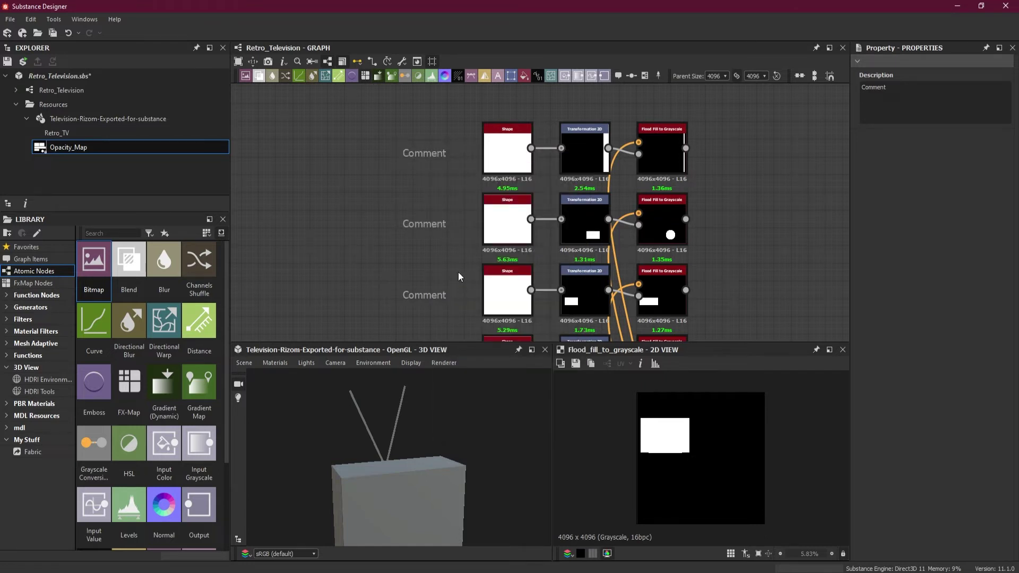
{"action": "middle_click_drag", "start_coordinate": [457, 272], "coordinate": [465, 215]}
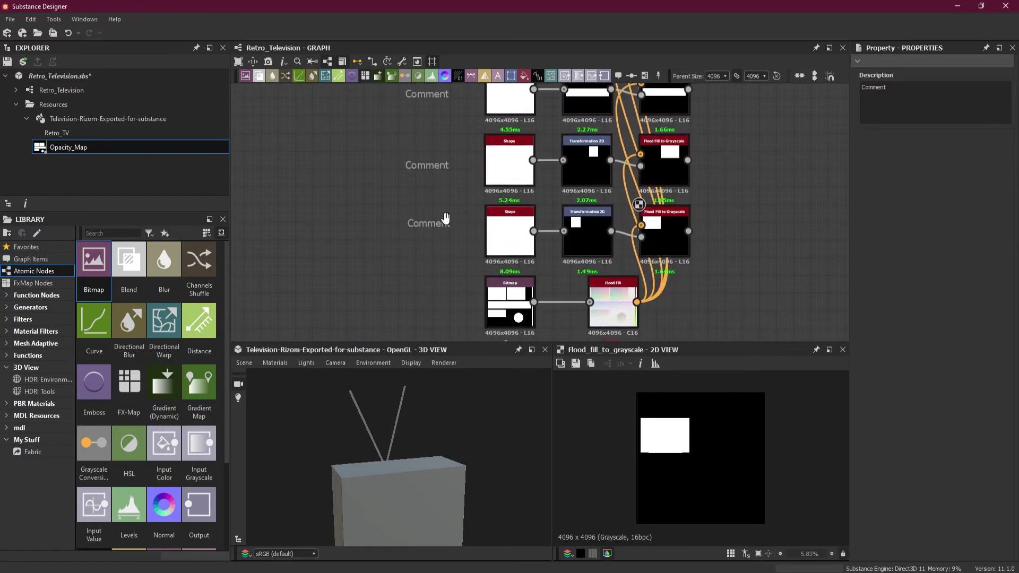
Step: Label the lowest comment 'Front' and the next one 'Back'
{"action": "left_click", "coordinate": [426, 222]}
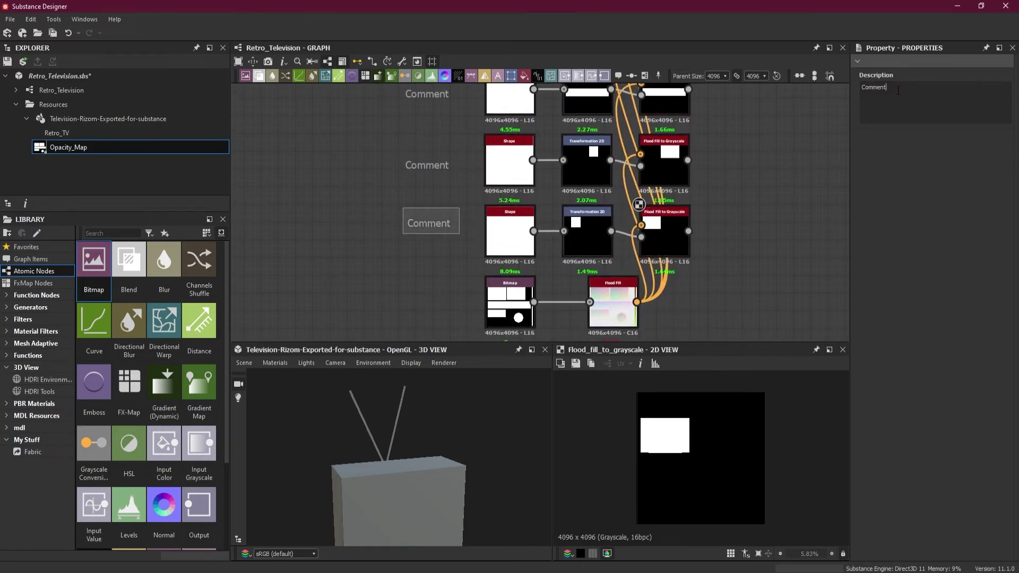
{"action": "left_click_drag", "start_coordinate": [898, 90], "coordinate": [860, 79]}
{"action": "type", "text": "Front"}
{"action": "left_click", "coordinate": [439, 166]}
{"action": "left_click_drag", "start_coordinate": [895, 89], "coordinate": [865, 77]}
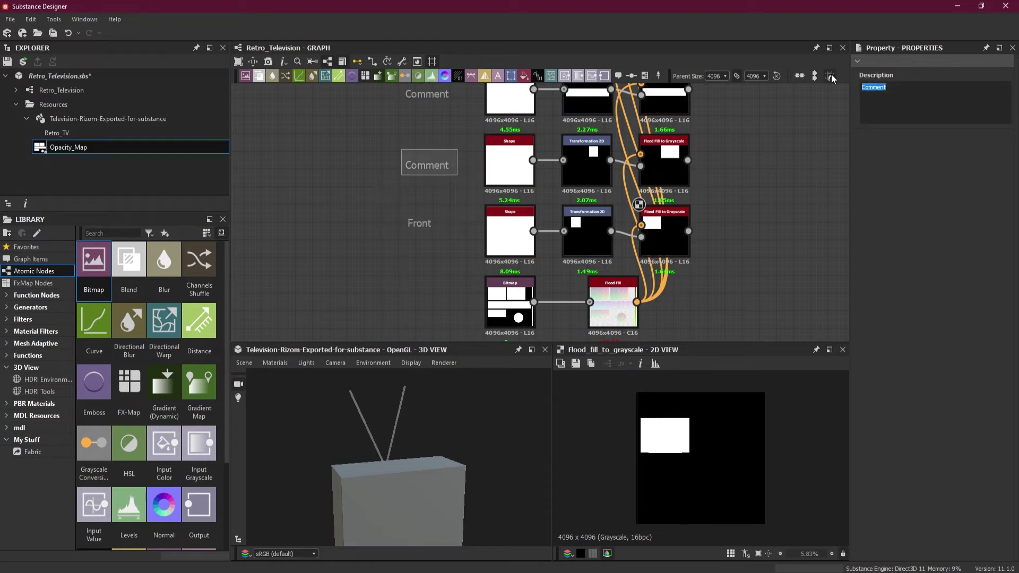
{"action": "type", "text": "Back"}
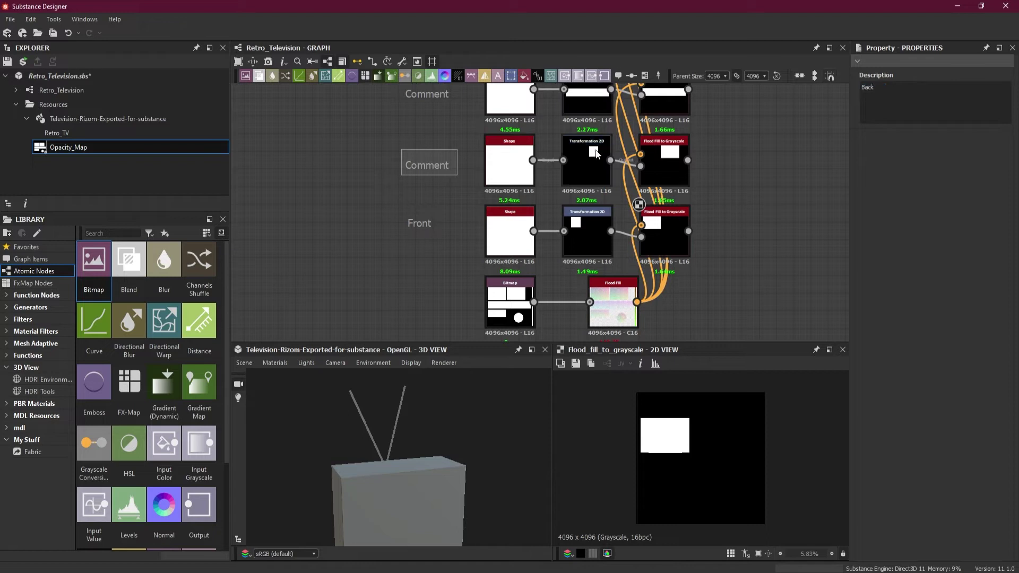
{"action": "left_click", "coordinate": [431, 162]}
Step: Label the next two comments up 'Sides' and 'Bottom'
{"action": "left_click", "coordinate": [430, 93]}
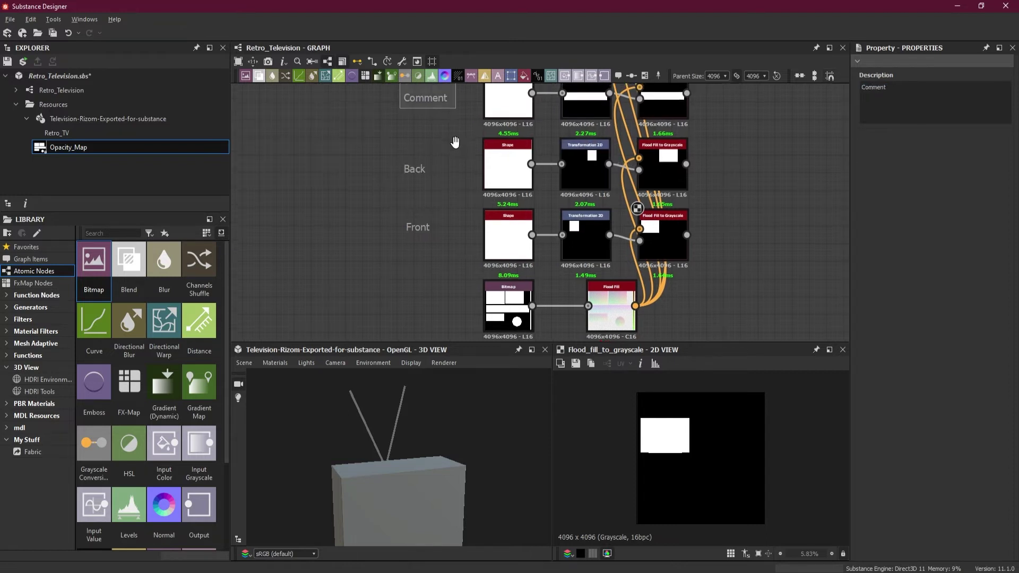
{"action": "middle_click_drag", "start_coordinate": [455, 143], "coordinate": [455, 219]}
{"action": "left_click_drag", "start_coordinate": [948, 93], "coordinate": [852, 88]}
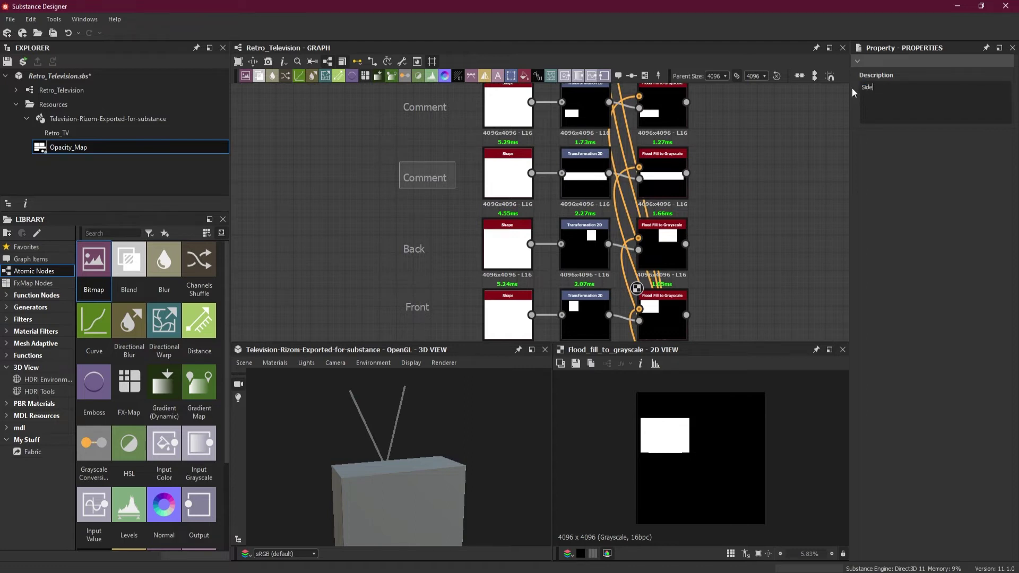
{"action": "left_click", "coordinate": [467, 183]}
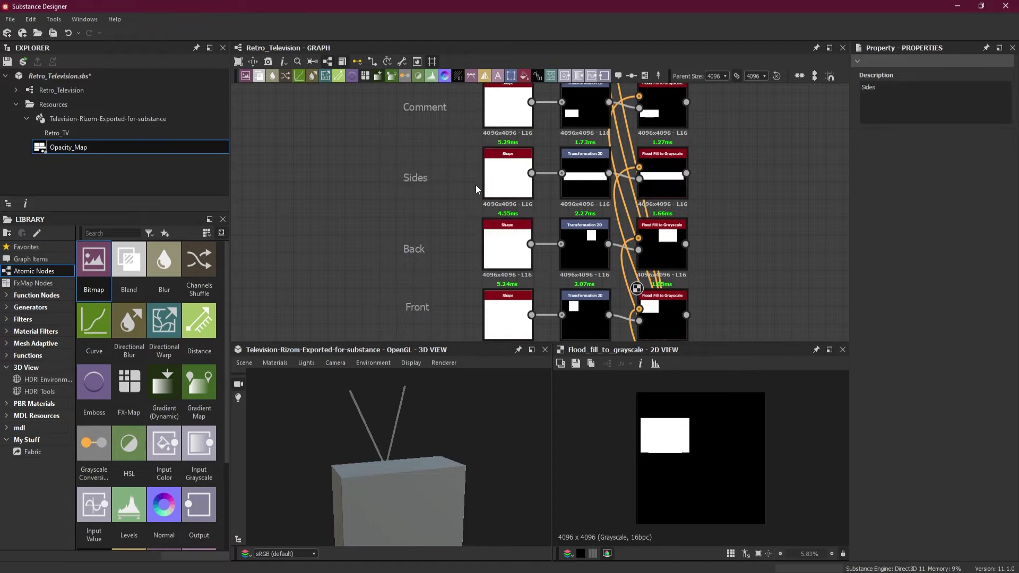
{"action": "middle_click_drag", "start_coordinate": [451, 158], "coordinate": [456, 224]}
{"action": "left_click", "coordinate": [455, 175]}
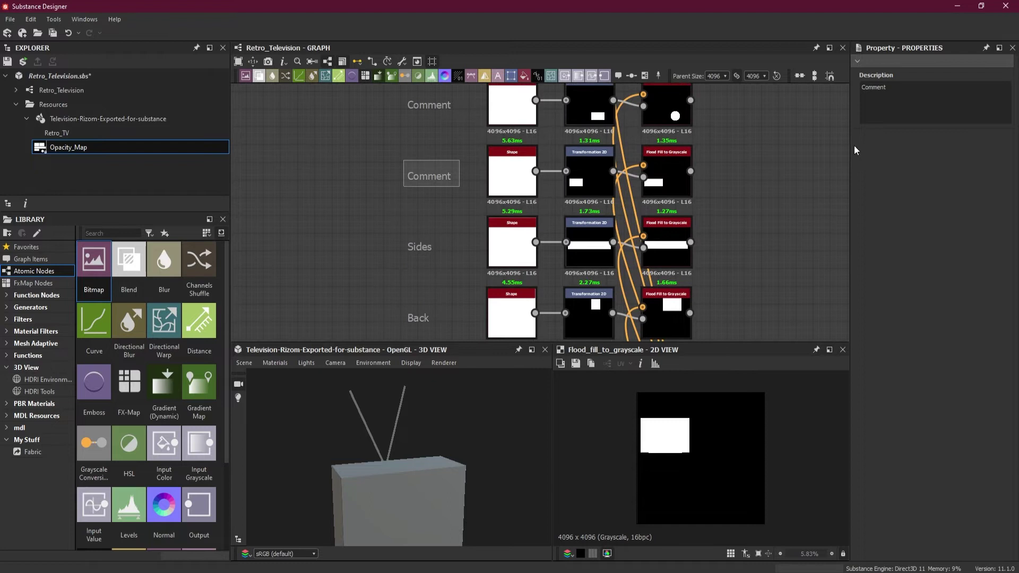
{"action": "key", "text": "ctrl+a"}
{"action": "type", "text": "B"}
{"action": "left_click", "coordinate": [442, 174]}
Step: Label the top two comments 'Transformer' and 'Antenna'
{"action": "middle_click_drag", "start_coordinate": [456, 154], "coordinate": [465, 252]}
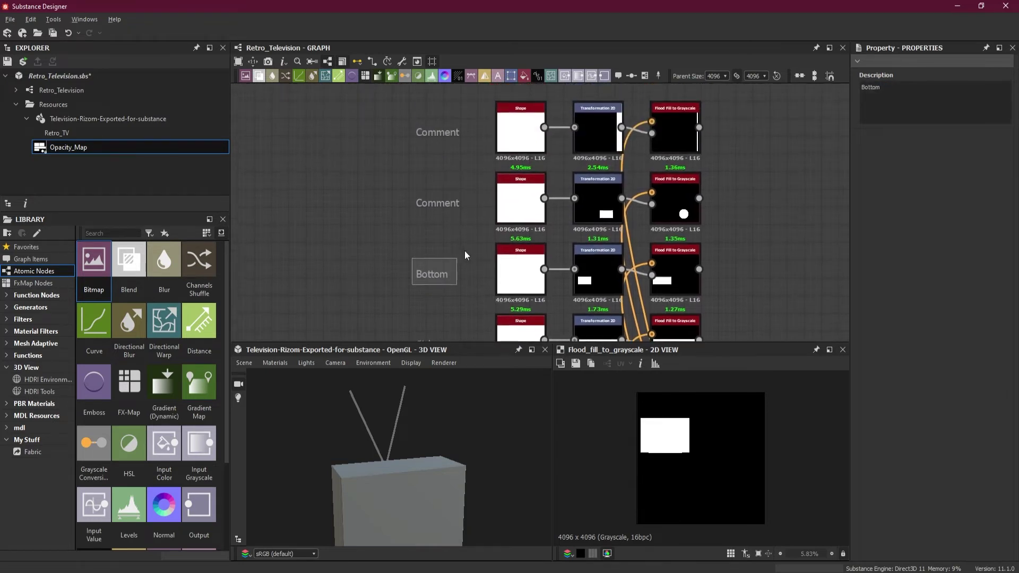
{"action": "left_click", "coordinate": [438, 206]}
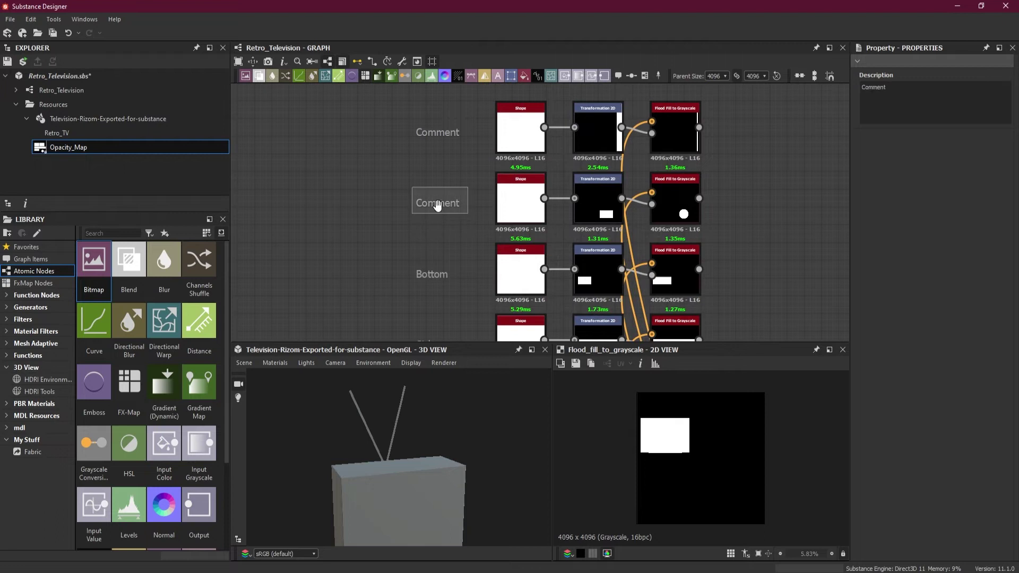
{"action": "double_click", "coordinate": [922, 96]}
{"action": "type", "text": "Transformer"}
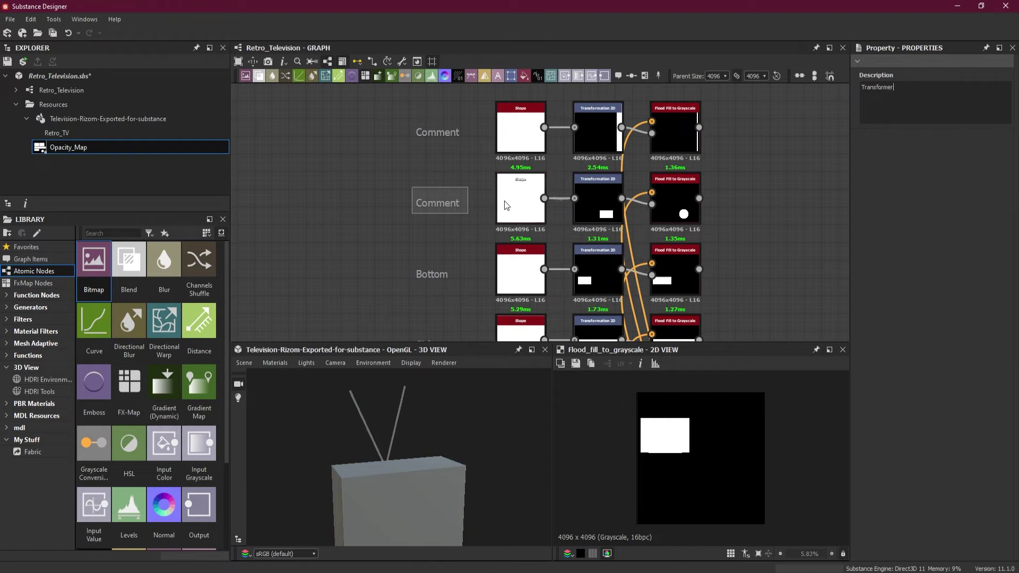
{"action": "left_click", "coordinate": [433, 203]}
{"action": "left_click", "coordinate": [448, 131]}
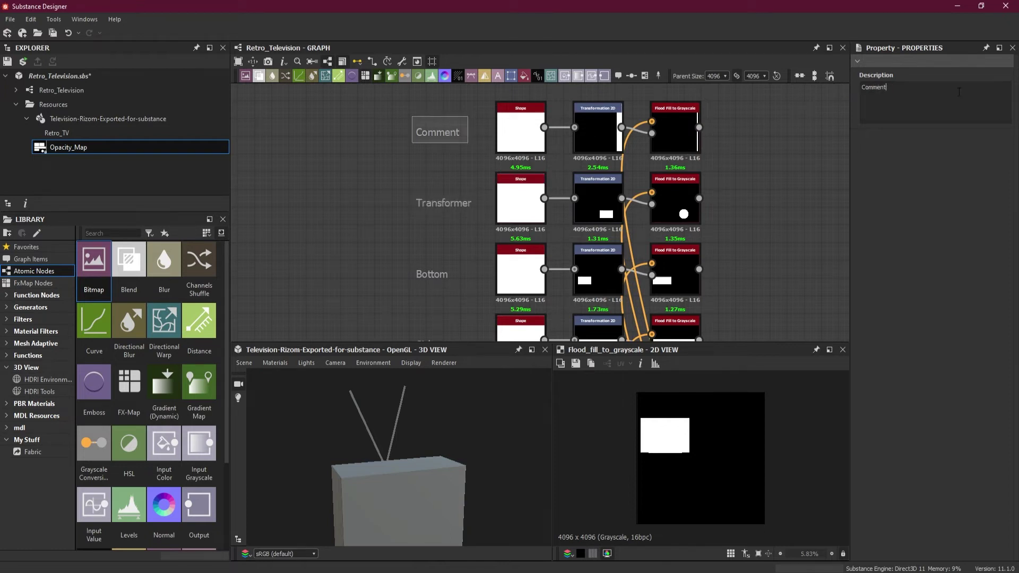
{"action": "double_click", "coordinate": [888, 97]}
{"action": "type", "text": "Antenna"}
Step: Zoom out and move the output node group up and to the right
{"action": "scroll", "coordinate": [460, 250], "scroll_direction": "down", "scroll_amount": 6}
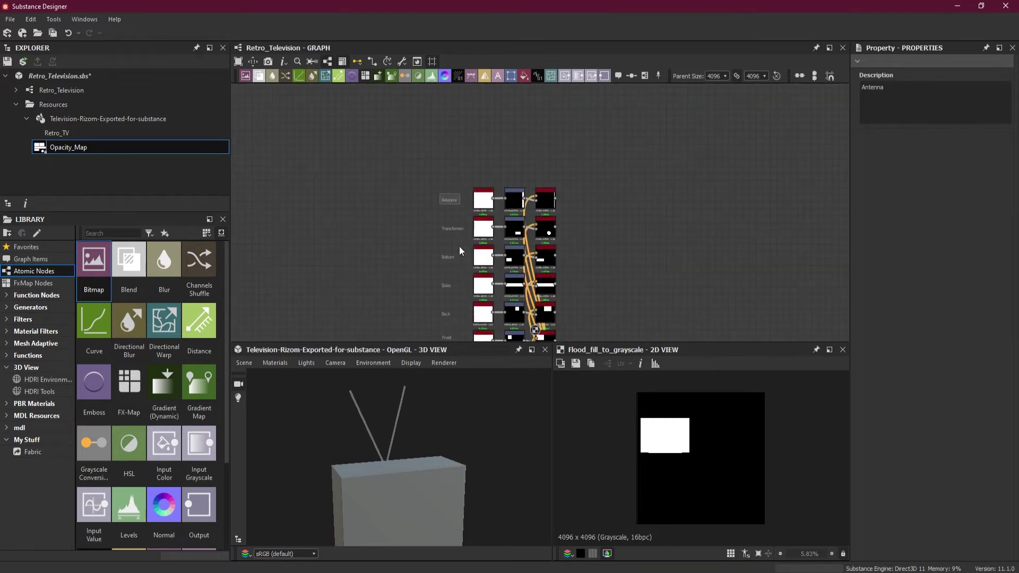
{"action": "left_click_drag", "start_coordinate": [548, 146], "coordinate": [698, 302]}
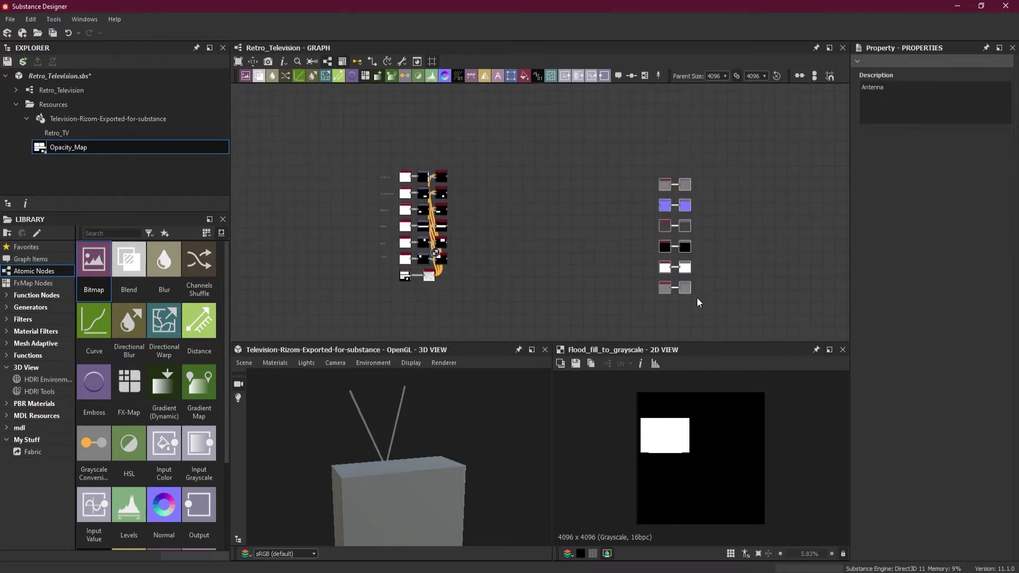
{"action": "left_click_drag", "start_coordinate": [667, 266], "coordinate": [707, 242]}
{"action": "left_click", "coordinate": [642, 262]}
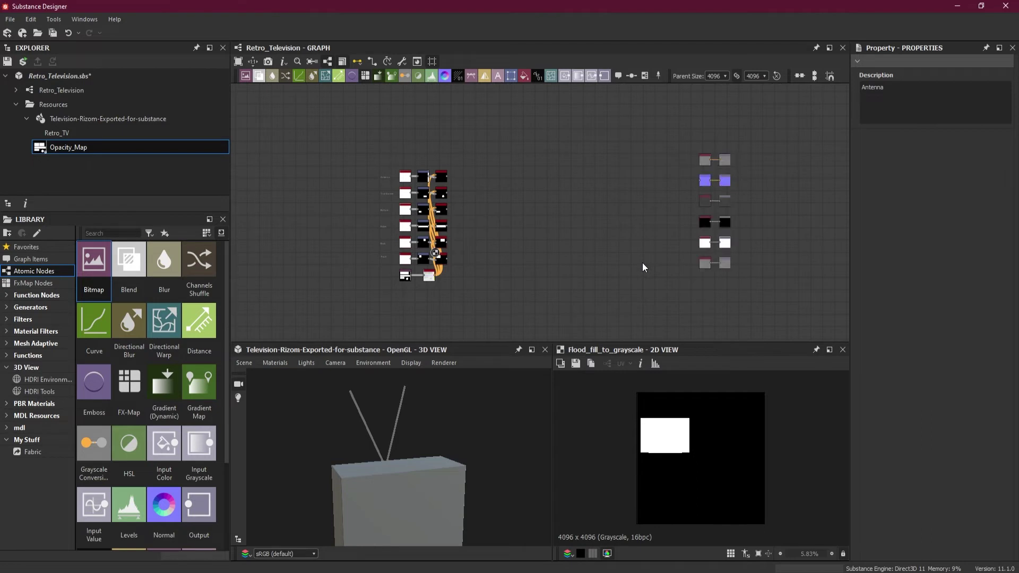
{"action": "left_click_drag", "start_coordinate": [446, 474], "coordinate": [418, 467]}
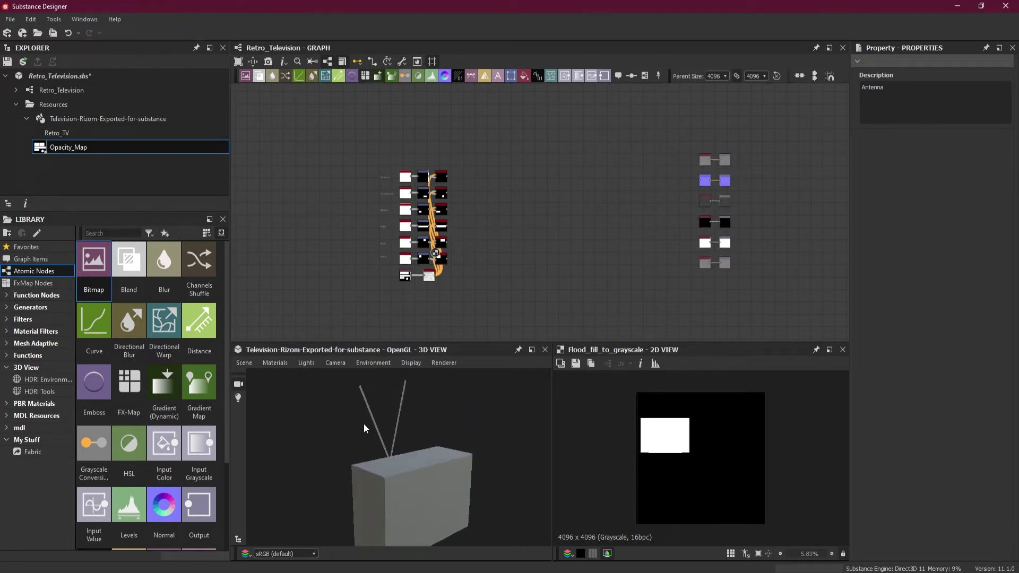
Step: Switch Retro_TV to the Tessellation variant with Tessellation Factor 16 and Scale 10
{"action": "left_click", "coordinate": [283, 364]}
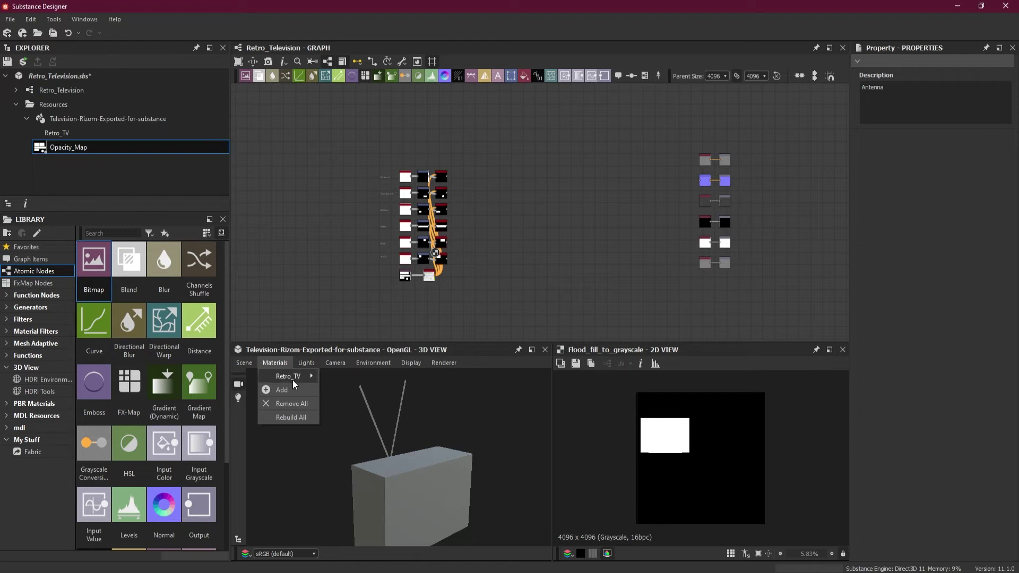
{"action": "mouse_move", "coordinate": [292, 380]}
{"action": "mouse_move", "coordinate": [396, 427]}
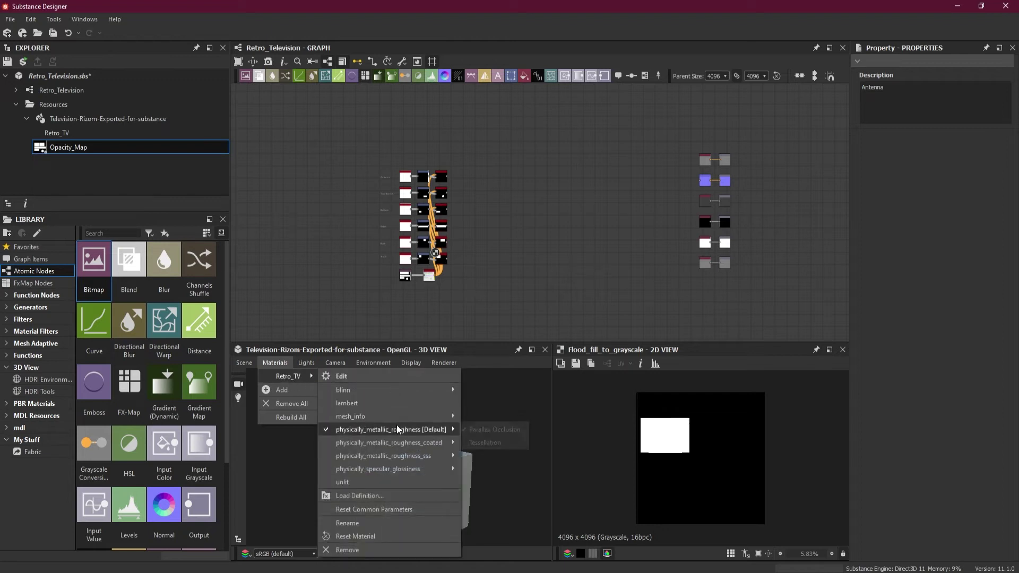
{"action": "left_click", "coordinate": [495, 441]}
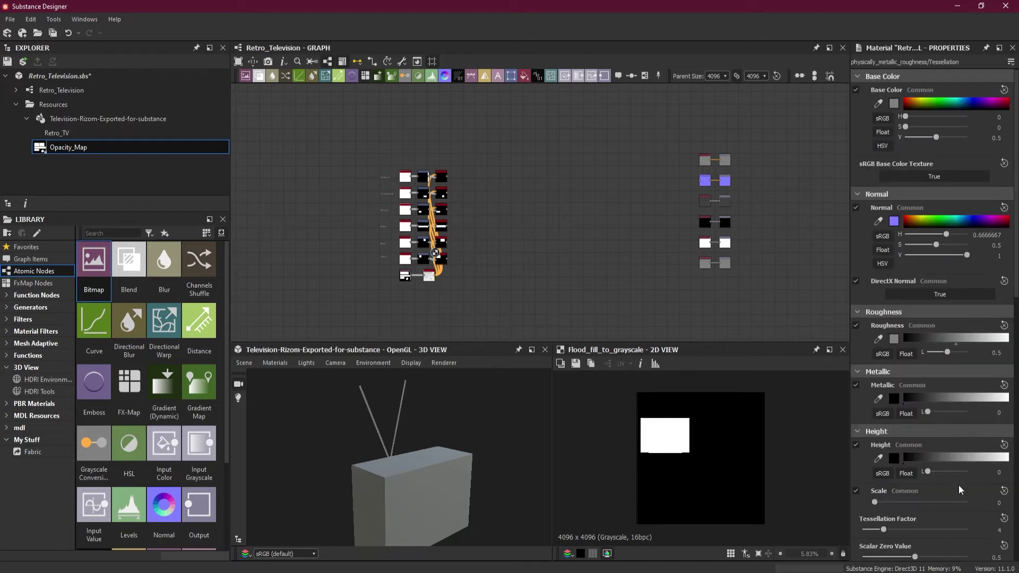
{"action": "scroll", "coordinate": [924, 432], "scroll_direction": "down", "scroll_amount": 4}
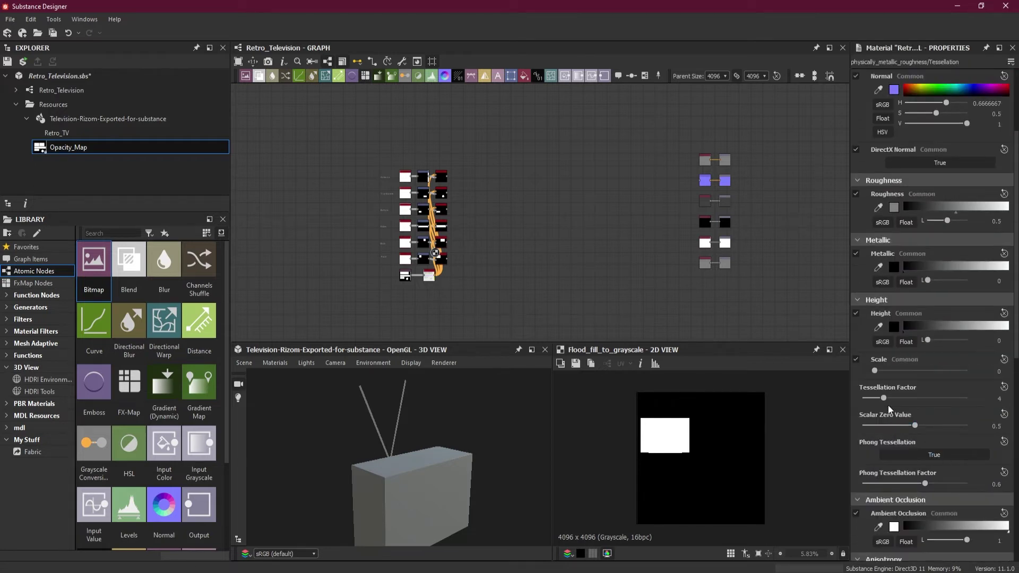
{"action": "left_click_drag", "start_coordinate": [883, 398], "coordinate": [969, 402]}
{"action": "left_click", "coordinate": [986, 372]}
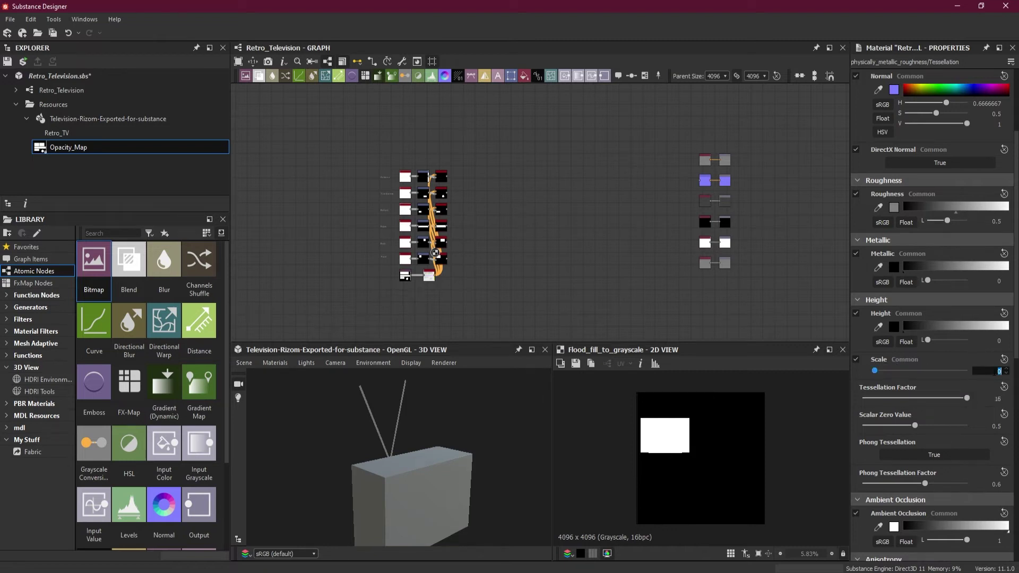
{"action": "type", "text": "10"}
{"action": "key", "text": "Return"}
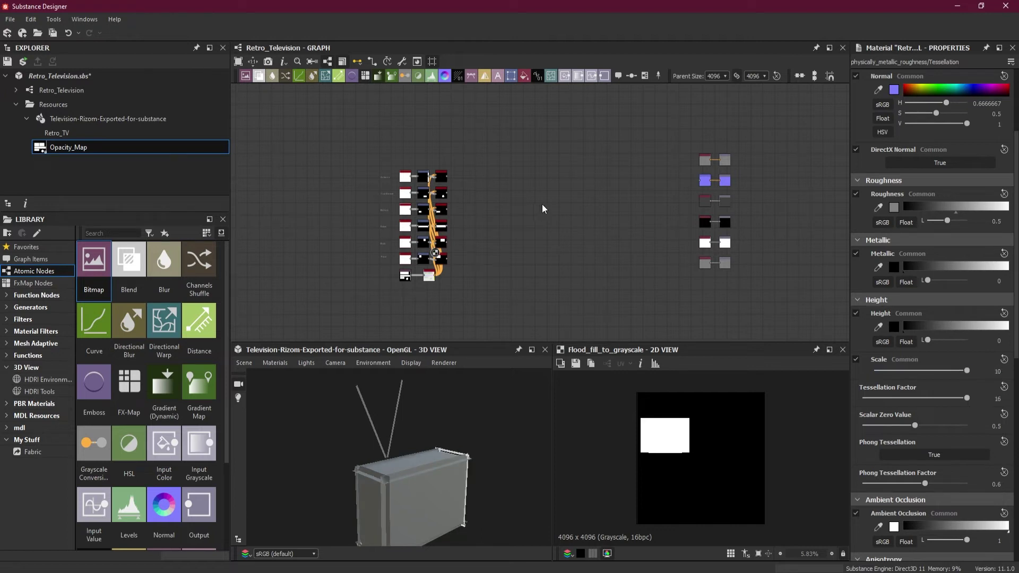
Step: Show the graph's outputs on the television model in the 3D view
{"action": "right_click", "coordinate": [527, 203]}
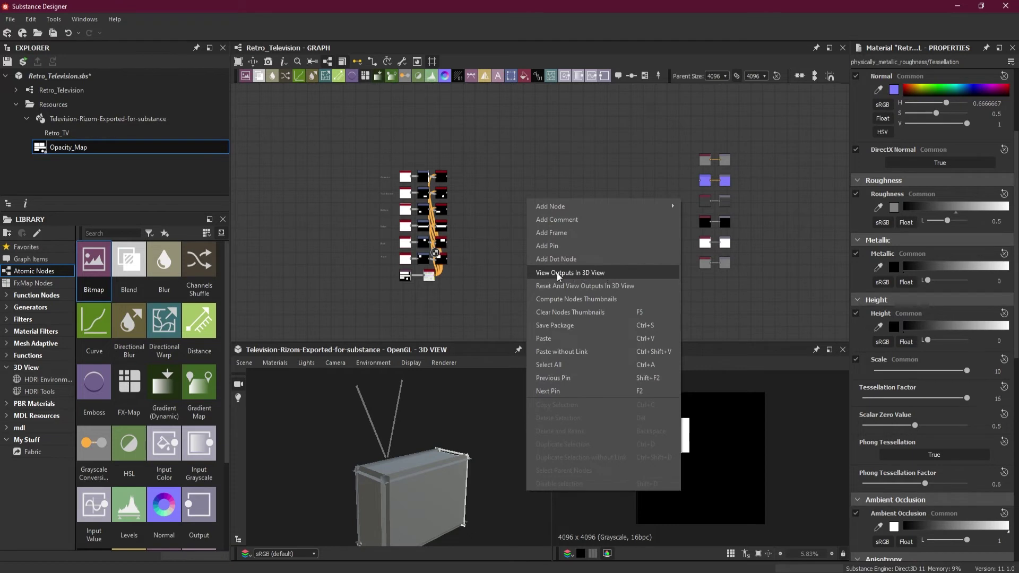
{"action": "left_click", "coordinate": [594, 273]}
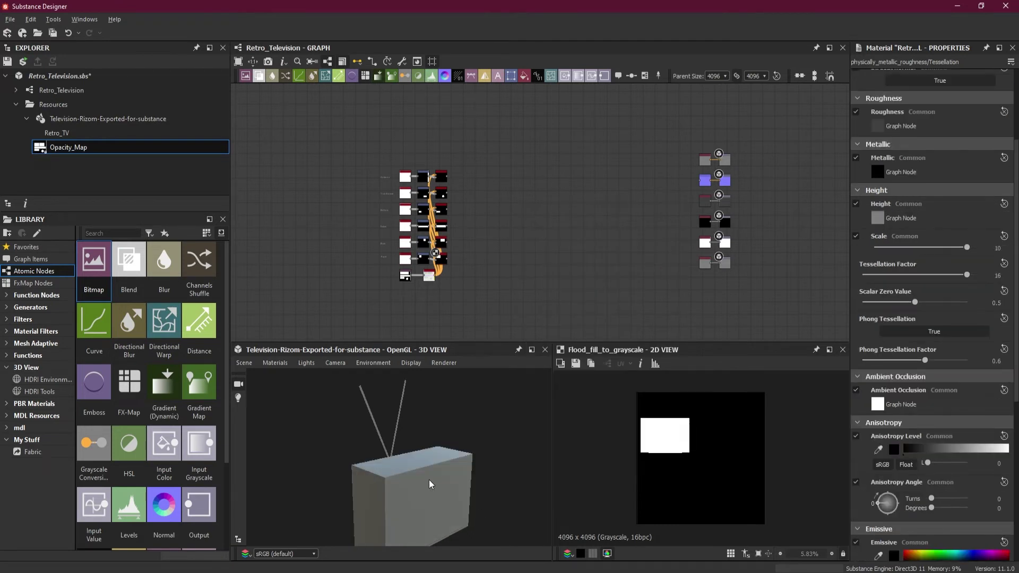
{"action": "scroll", "coordinate": [662, 249], "scroll_direction": "up", "scroll_amount": 1}
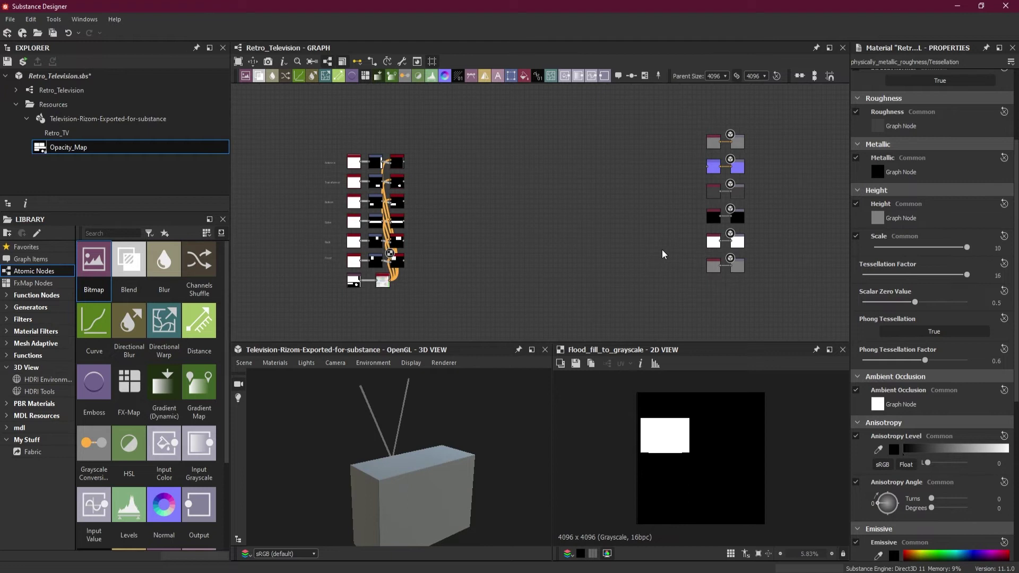
{"action": "scroll", "coordinate": [661, 250], "scroll_direction": "up", "scroll_amount": 1}
{"action": "scroll", "coordinate": [698, 289], "scroll_direction": "down", "scroll_amount": 1}
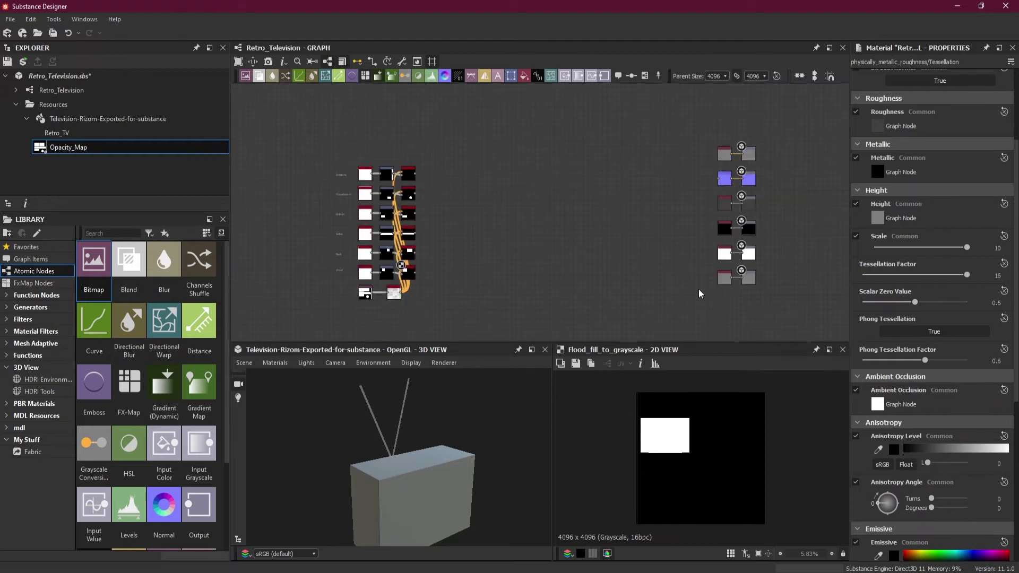
Step: Add a Blend node and a Uniform Color node to the graph
{"action": "key", "text": "space"}
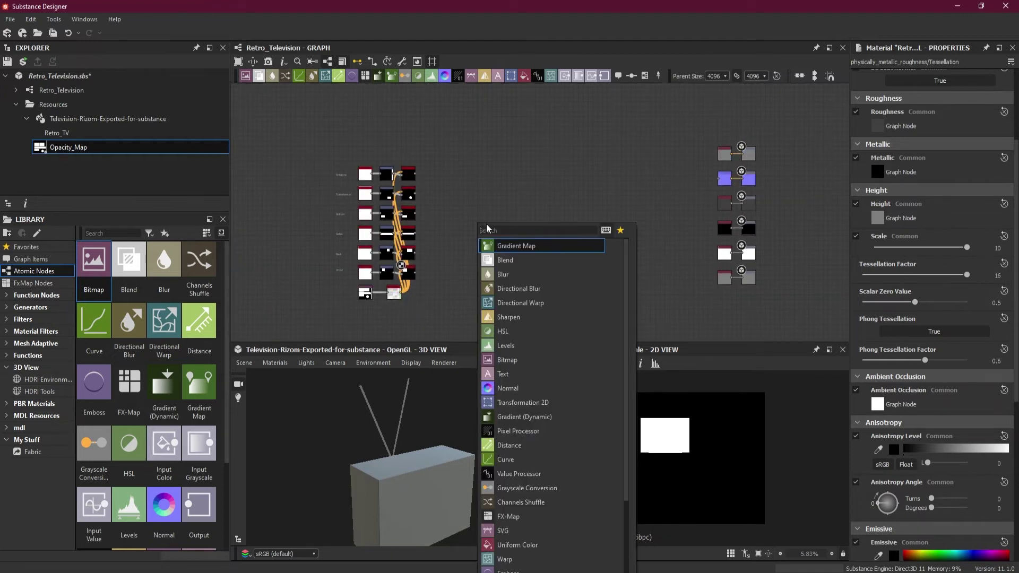
{"action": "left_click", "coordinate": [549, 259]}
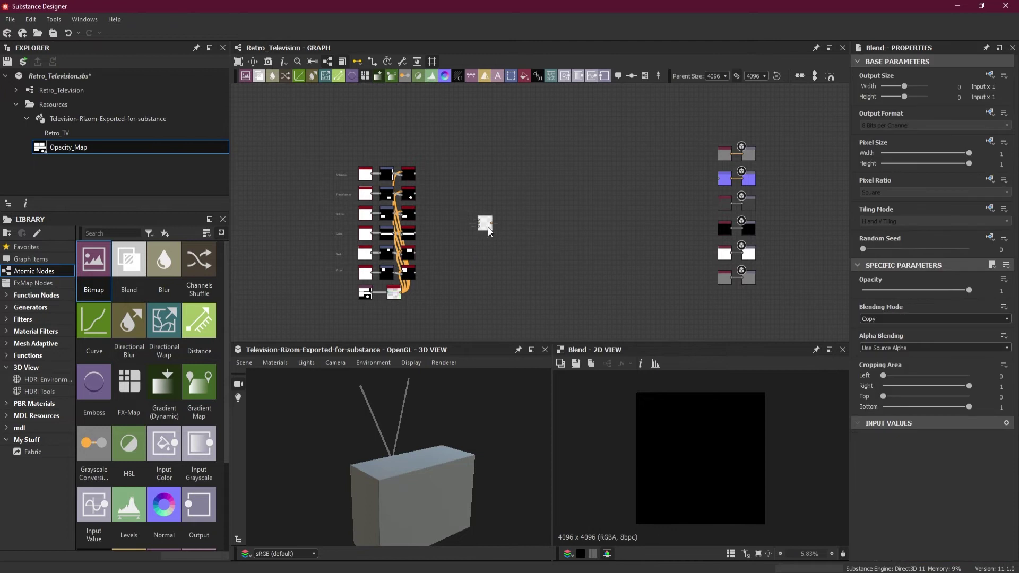
{"action": "scroll", "coordinate": [460, 216], "scroll_direction": "up", "scroll_amount": 2}
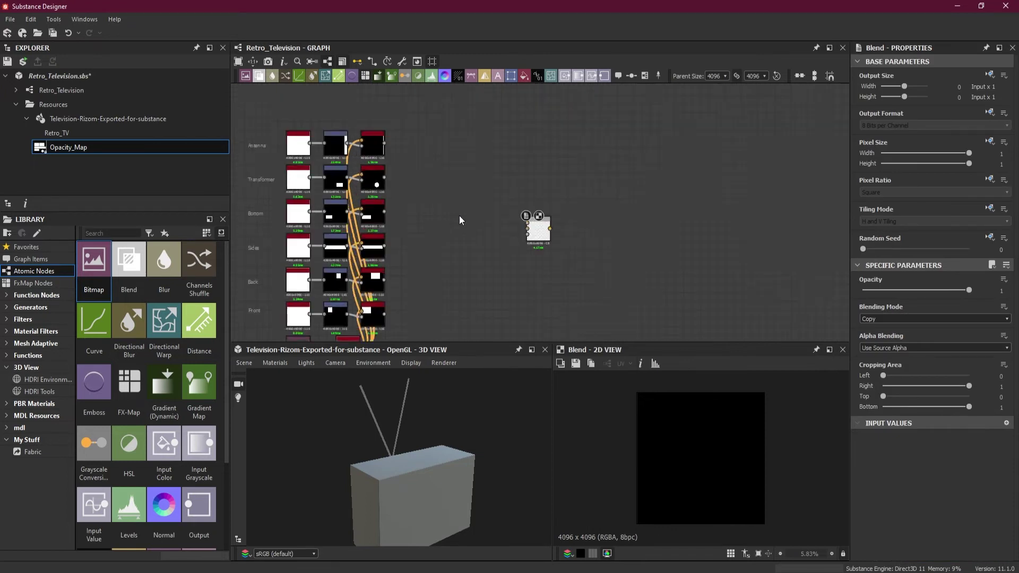
{"action": "key", "text": "space"}
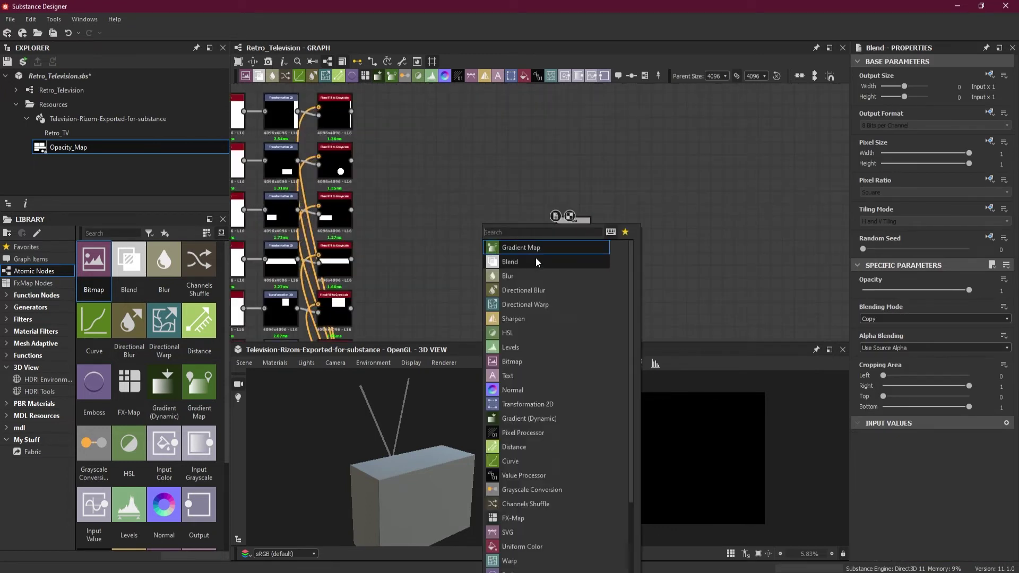
{"action": "type", "text": "uniform"}
{"action": "left_click", "coordinate": [550, 246]}
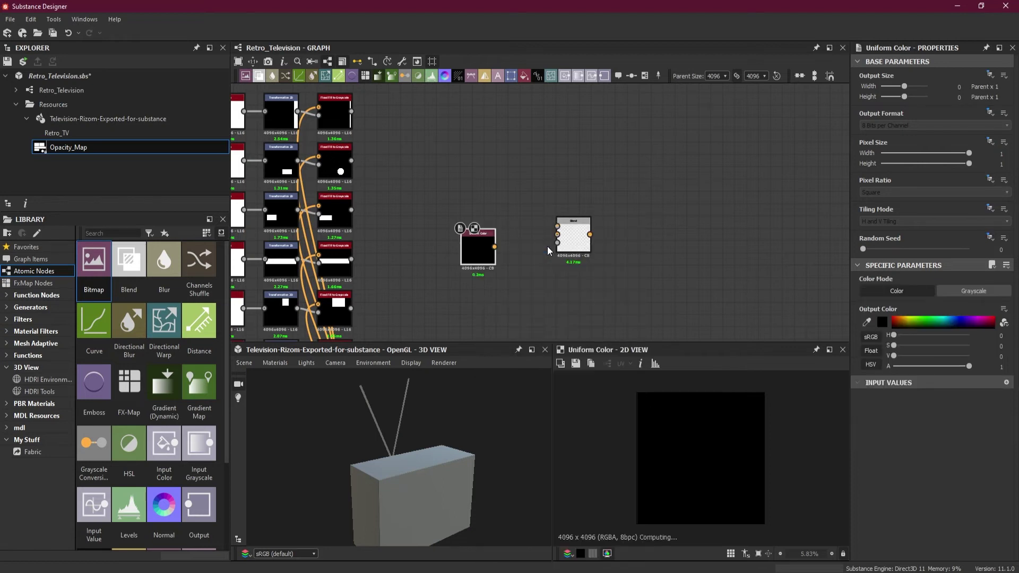
Step: Set the Uniform Color to Grayscale at 0.5 and stop it inheriting output format
{"action": "left_click", "coordinate": [962, 291]}
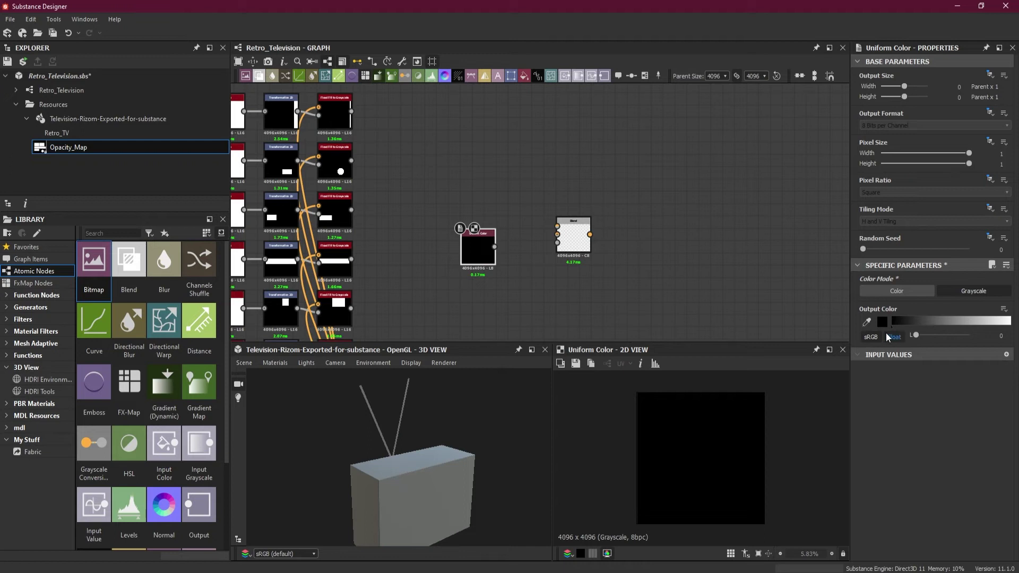
{"action": "double_click", "coordinate": [1003, 336]}
{"action": "type", "text": ".5"}
{"action": "key", "text": "Return"}
{"action": "scroll", "coordinate": [531, 241], "scroll_direction": "up", "scroll_amount": 3}
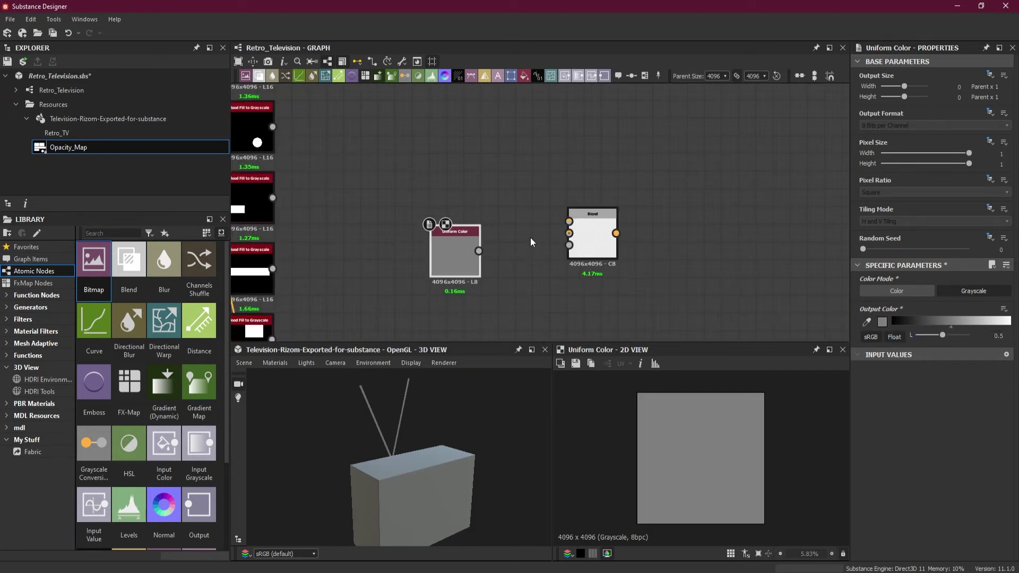
{"action": "left_click", "coordinate": [990, 112]}
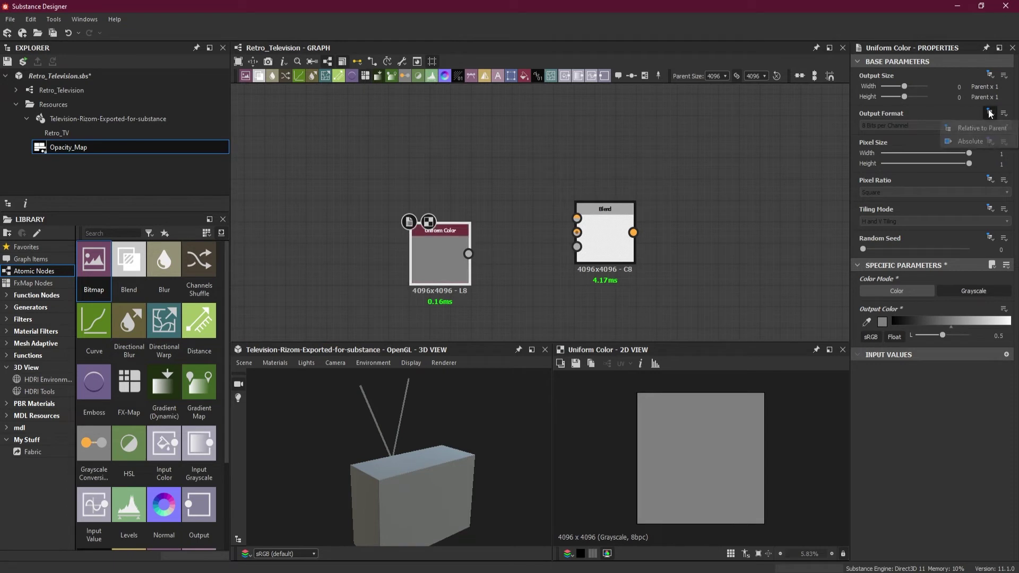
Step: Give both Uniform Color and Blend an Absolute, 16 bits per channel output format
{"action": "left_click", "coordinate": [979, 145]}
{"action": "left_click", "coordinate": [923, 125]}
{"action": "left_click", "coordinate": [921, 138]}
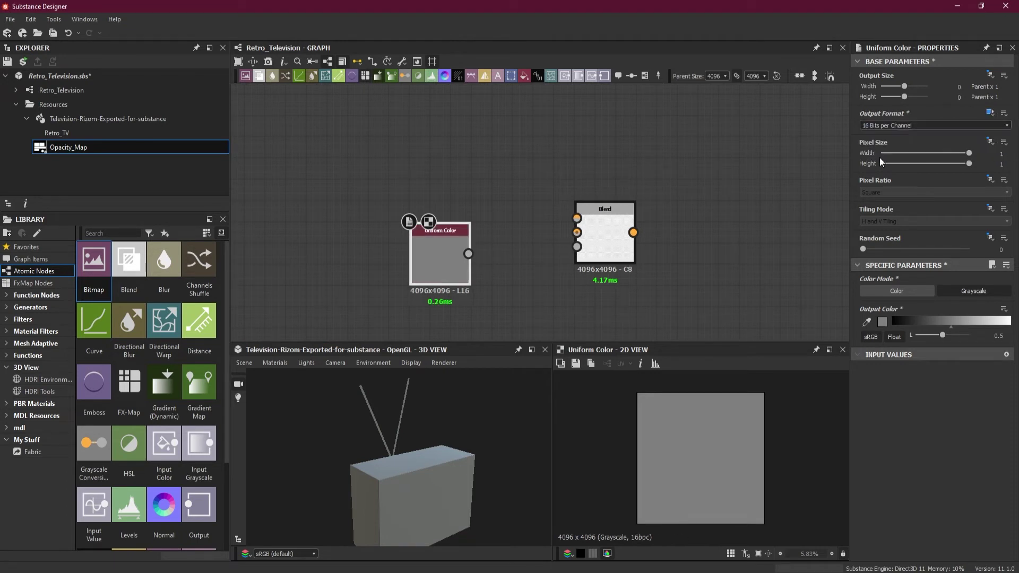
{"action": "left_click", "coordinate": [613, 254]}
{"action": "left_click", "coordinate": [991, 112]}
{"action": "left_click", "coordinate": [968, 152]}
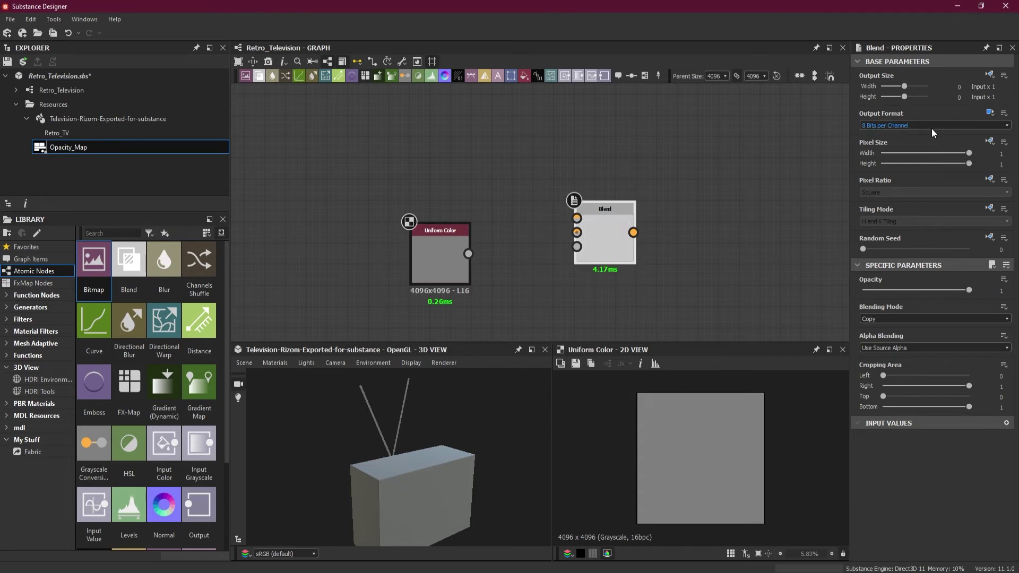
{"action": "left_click", "coordinate": [928, 125]}
{"action": "left_click", "coordinate": [919, 144]}
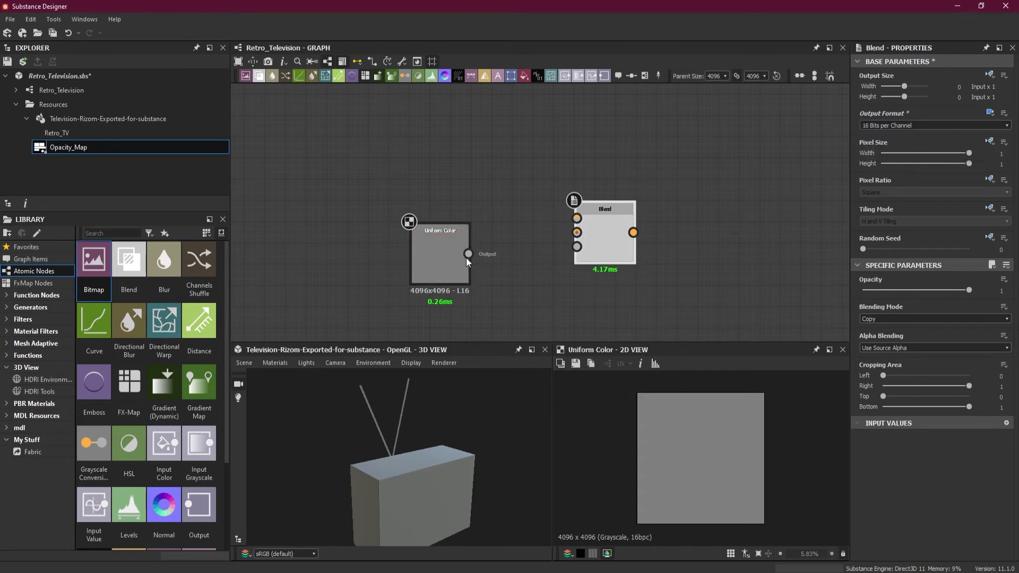
Step: Wire the grey colour into Blend's Background and set blending to Add (Linear Dodge)
{"action": "left_click_drag", "start_coordinate": [546, 253], "coordinate": [577, 232]}
{"action": "scroll", "coordinate": [425, 254], "scroll_direction": "down", "scroll_amount": 1}
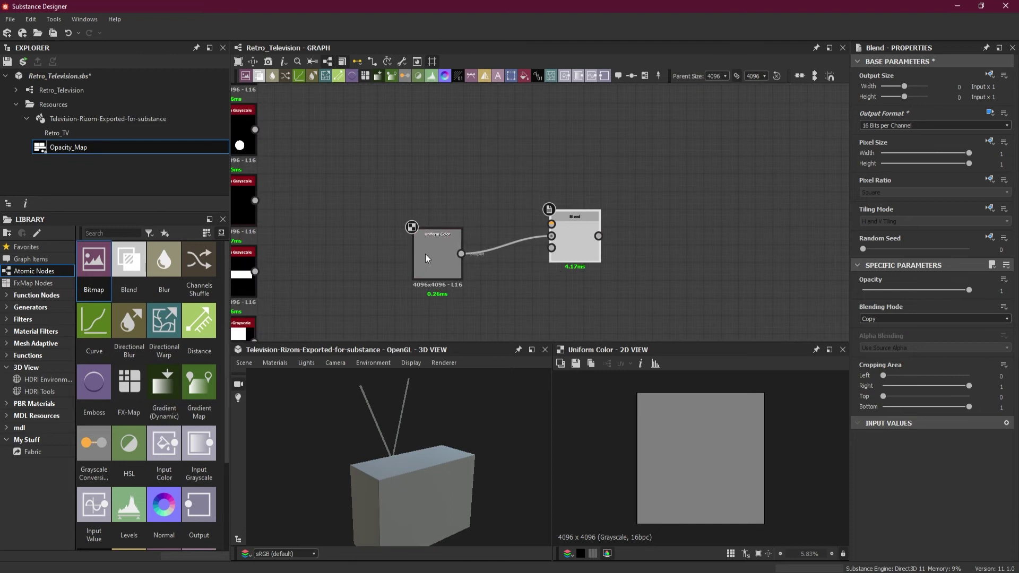
{"action": "double_click", "coordinate": [569, 256]}
{"action": "left_click", "coordinate": [899, 320]}
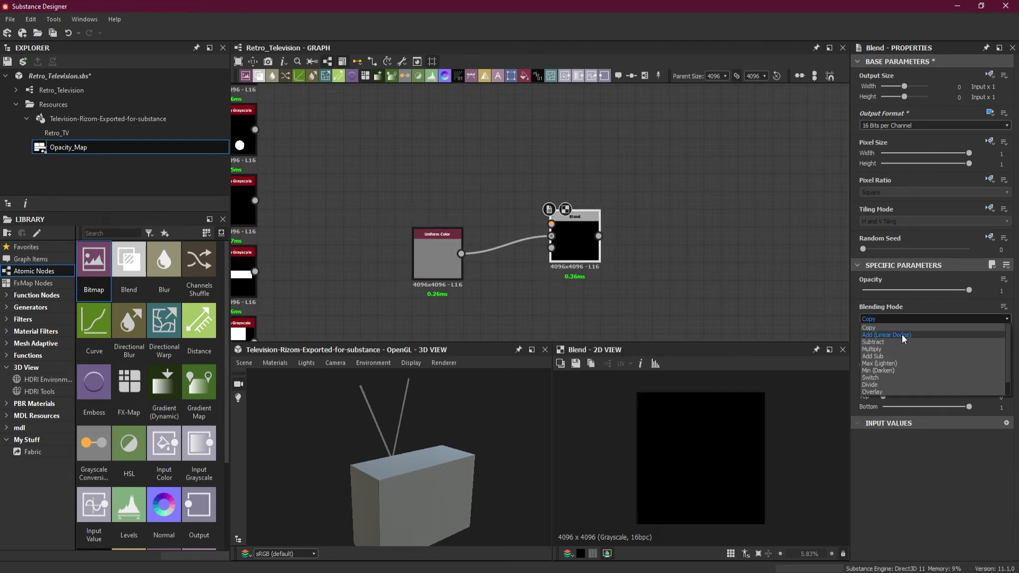
{"action": "left_click", "coordinate": [904, 334]}
{"action": "scroll", "coordinate": [652, 241], "scroll_direction": "down", "scroll_amount": 2}
{"action": "middle_click_drag", "start_coordinate": [653, 241], "coordinate": [527, 250]}
{"action": "scroll", "coordinate": [527, 250], "scroll_direction": "down", "scroll_amount": 2}
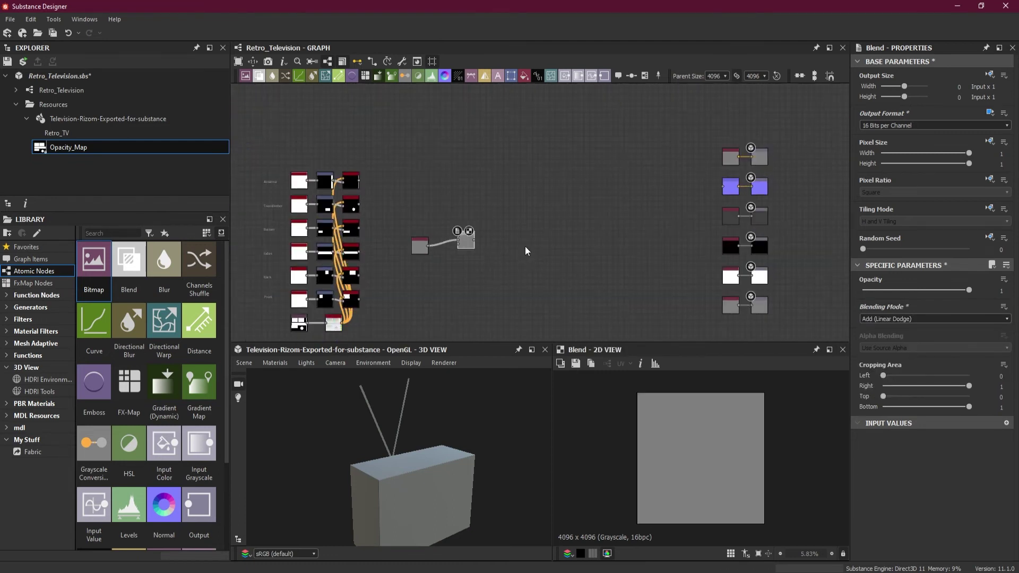
Step: Route Blend's output toward the outputs and delete the Height and Ambient Occlusion placeholder colours
{"action": "left_click_drag", "start_coordinate": [474, 240], "coordinate": [692, 241]}
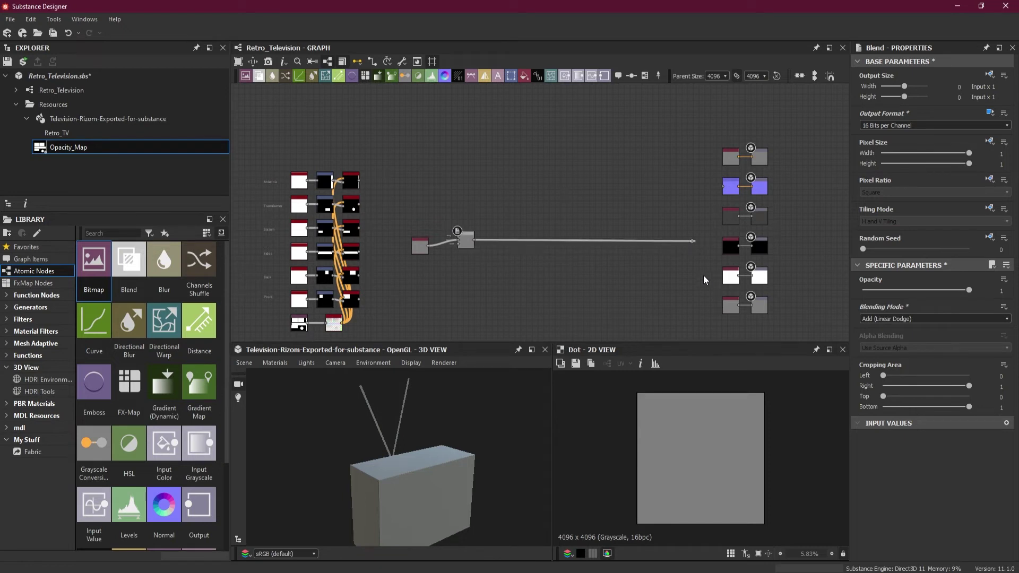
{"action": "scroll", "coordinate": [703, 275], "scroll_direction": "up", "scroll_amount": 2}
{"action": "scroll", "coordinate": [702, 275], "scroll_direction": "up", "scroll_amount": 1}
{"action": "middle_click_drag", "start_coordinate": [703, 275], "coordinate": [649, 276]}
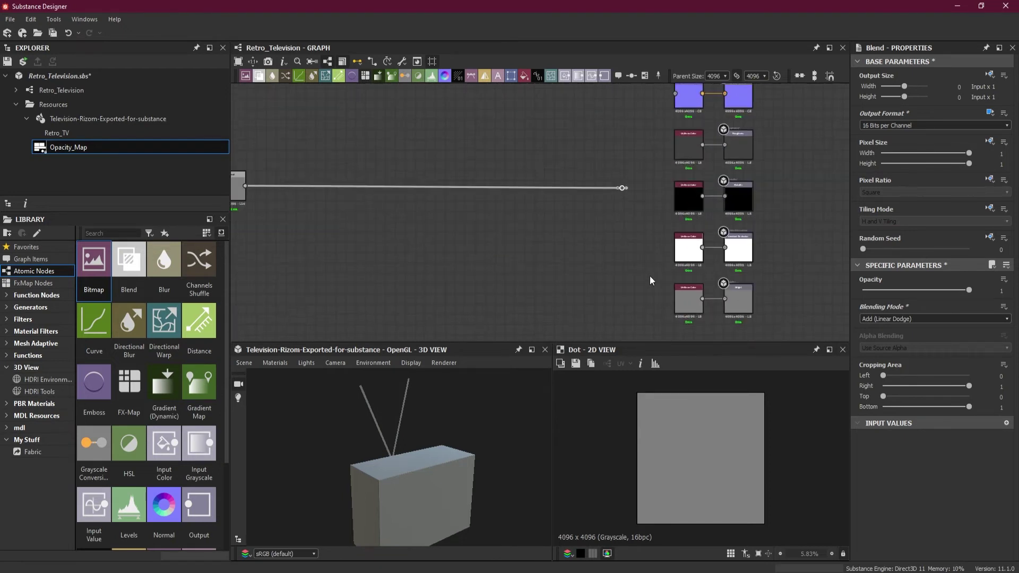
{"action": "left_click", "coordinate": [689, 302]}
{"action": "key", "text": "Delete"}
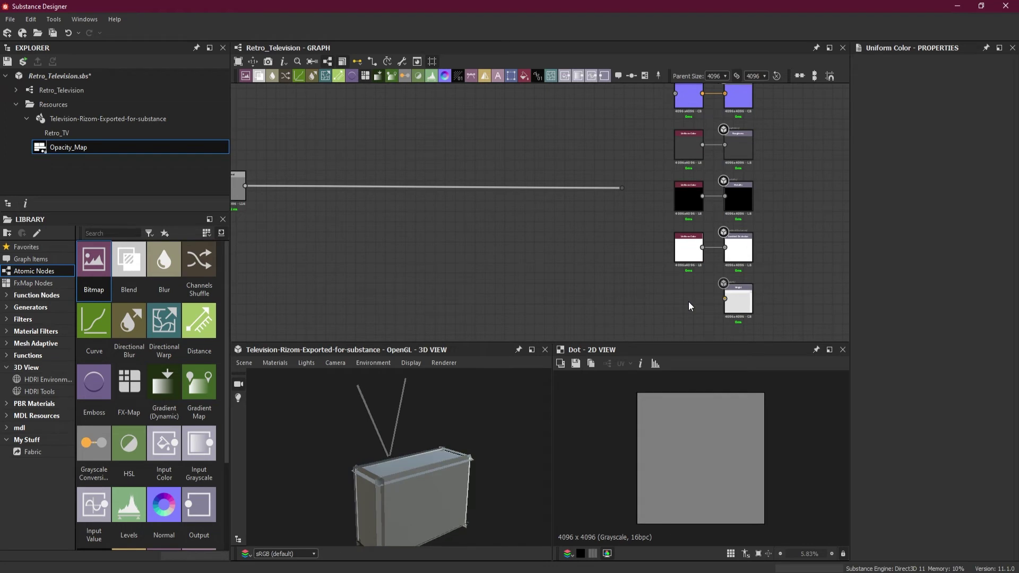
{"action": "scroll", "coordinate": [695, 260], "scroll_direction": "up", "scroll_amount": 2}
{"action": "left_click", "coordinate": [697, 261]}
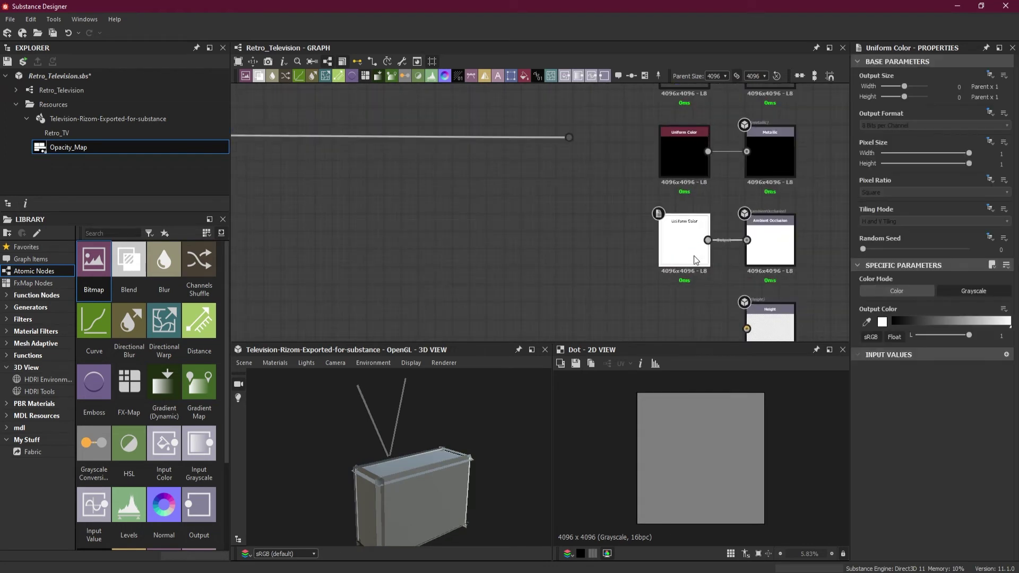
{"action": "key", "text": "Delete"}
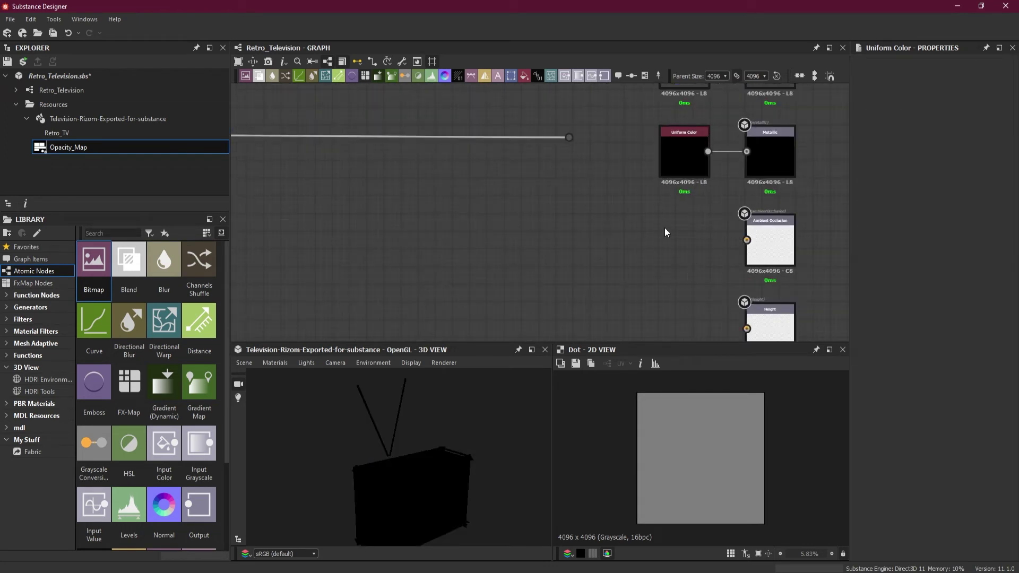
Step: Add an Ambient Occlusion (HBAO) node feeding the Ambient Occlusion output
{"action": "middle_click_drag", "start_coordinate": [666, 233], "coordinate": [667, 301]}
{"action": "middle_click_drag", "start_coordinate": [630, 182], "coordinate": [631, 259]}
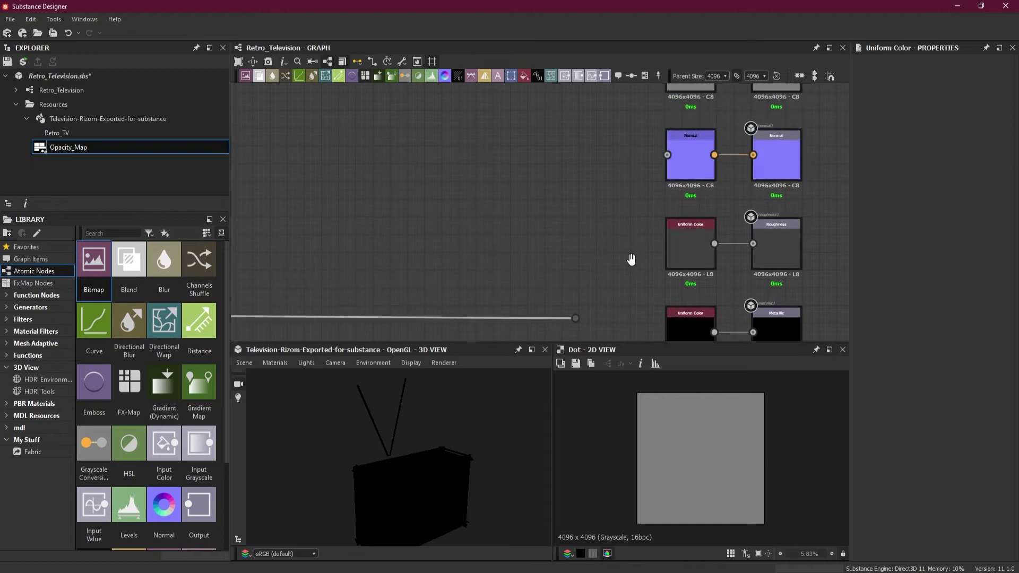
{"action": "scroll", "coordinate": [631, 249], "scroll_direction": "down", "scroll_amount": 2}
{"action": "middle_click_drag", "start_coordinate": [621, 189], "coordinate": [623, 122]}
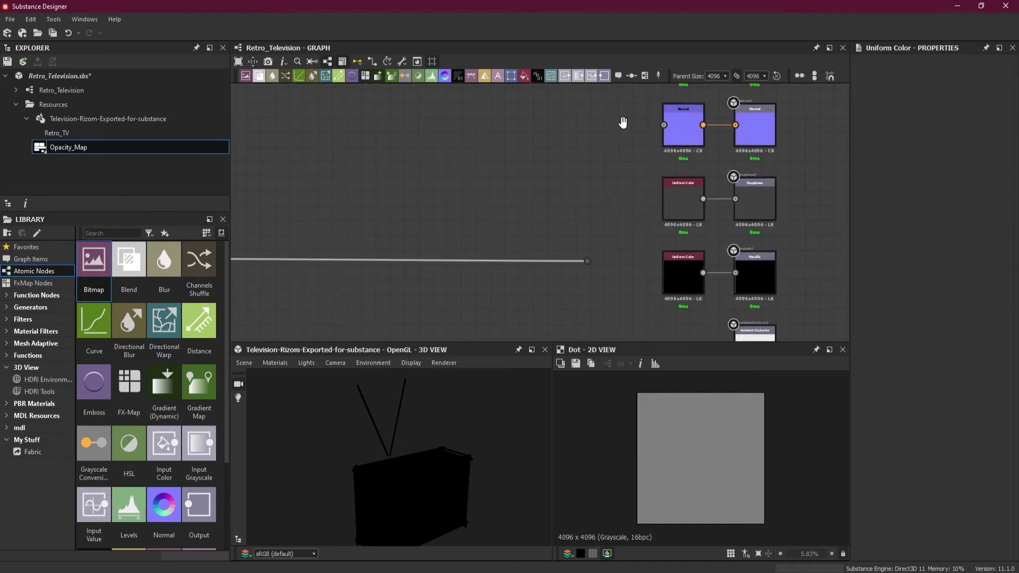
{"action": "key", "text": "space"}
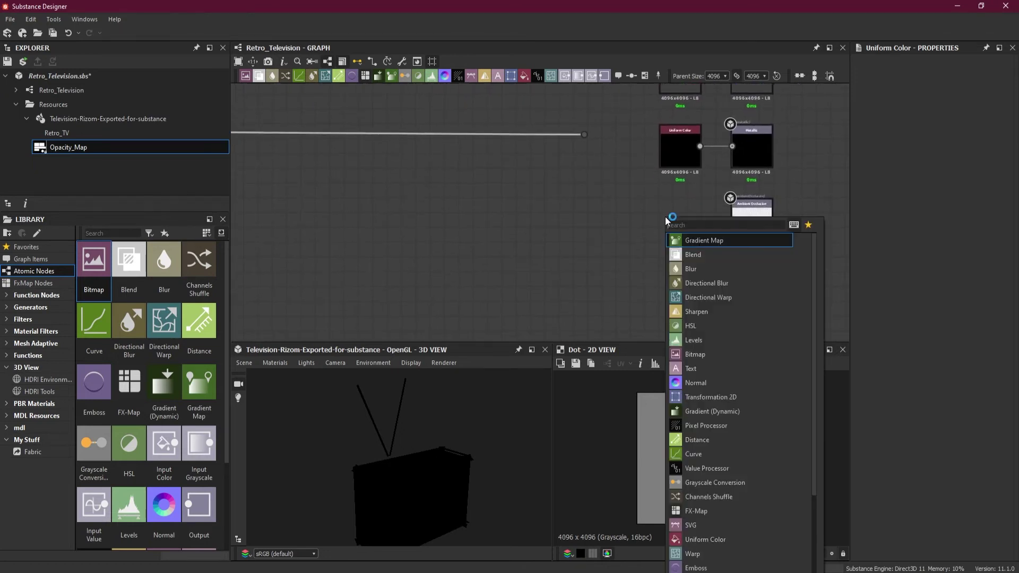
{"action": "type", "text": "ambi"}
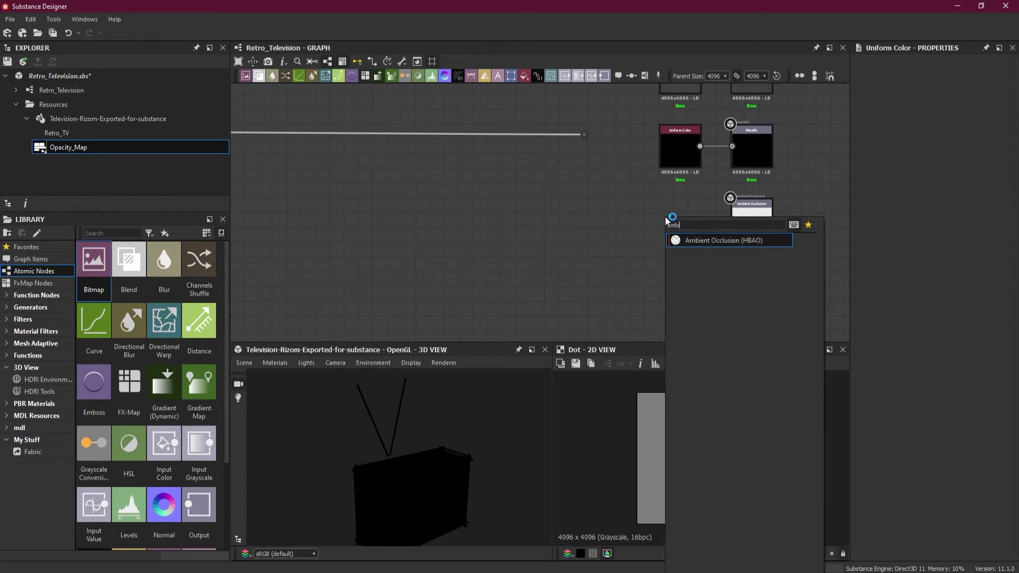
{"action": "left_click", "coordinate": [714, 240]}
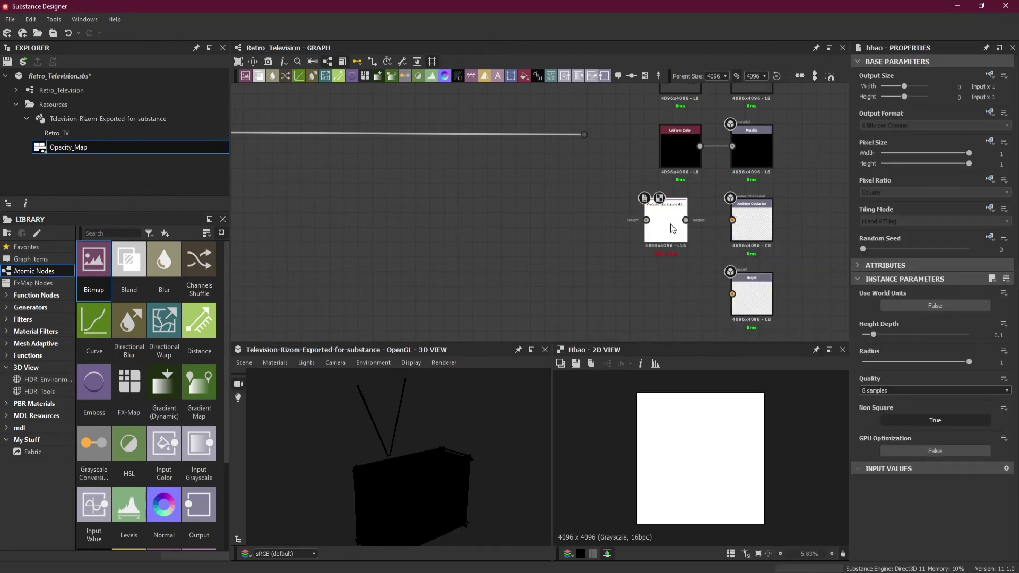
{"action": "left_click_drag", "start_coordinate": [699, 220], "coordinate": [734, 221]}
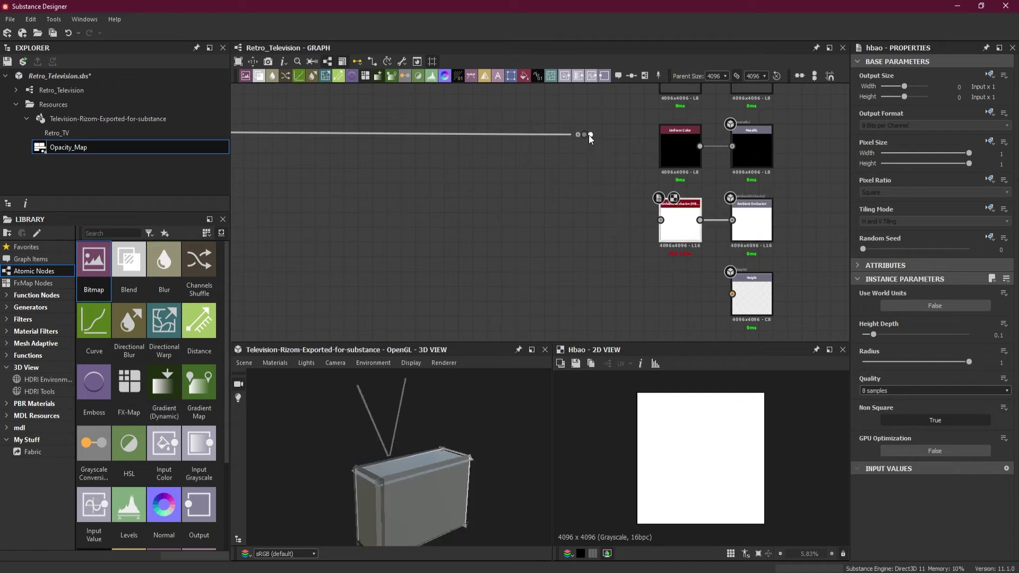
Step: Connect the grey Blend wire into the Height and Normal outputs
{"action": "left_click_drag", "start_coordinate": [591, 135], "coordinate": [681, 291]}
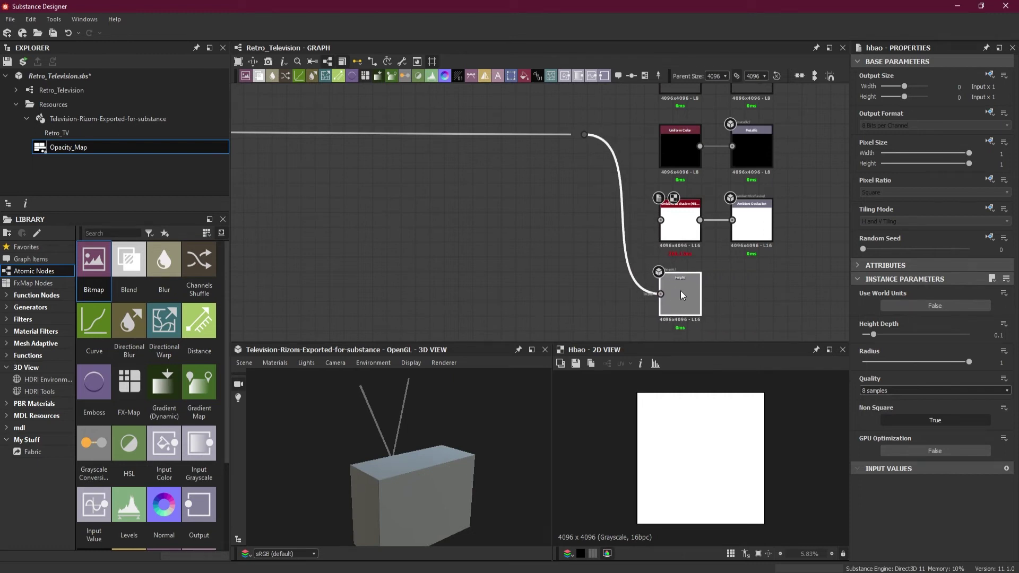
{"action": "left_click_drag", "start_coordinate": [591, 134], "coordinate": [661, 219]}
{"action": "middle_click_drag", "start_coordinate": [584, 166], "coordinate": [592, 260]}
{"action": "left_click_drag", "start_coordinate": [600, 253], "coordinate": [665, 120]}
{"action": "scroll", "coordinate": [645, 257], "scroll_direction": "down", "scroll_amount": 3}
{"action": "scroll", "coordinate": [645, 253], "scroll_direction": "down", "scroll_amount": 2}
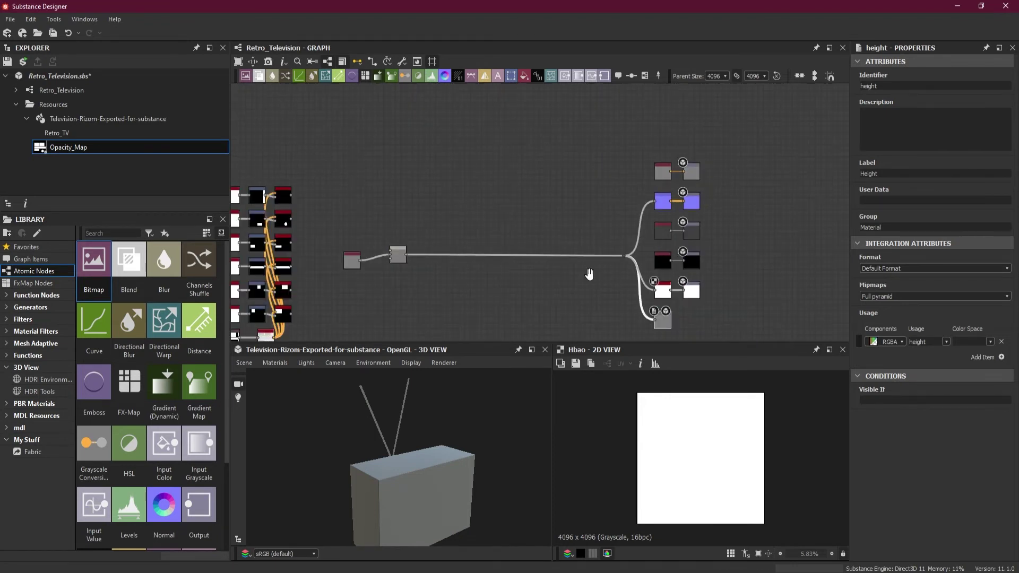
{"action": "middle_click_drag", "start_coordinate": [591, 273], "coordinate": [646, 239]}
Step: Nudge the grey colour node lower, frame the graph, and marquee-select the 20 left mask nodes
{"action": "mouse_move", "coordinate": [469, 478]}
{"action": "left_mouse_down"}
{"action": "mouse_move", "coordinate": [461, 472]}
{"action": "mouse_move", "coordinate": [559, 463]}
{"action": "mouse_move", "coordinate": [459, 474]}
{"action": "left_mouse_up"}
{"action": "middle_click_drag", "start_coordinate": [458, 473], "coordinate": [464, 465]}
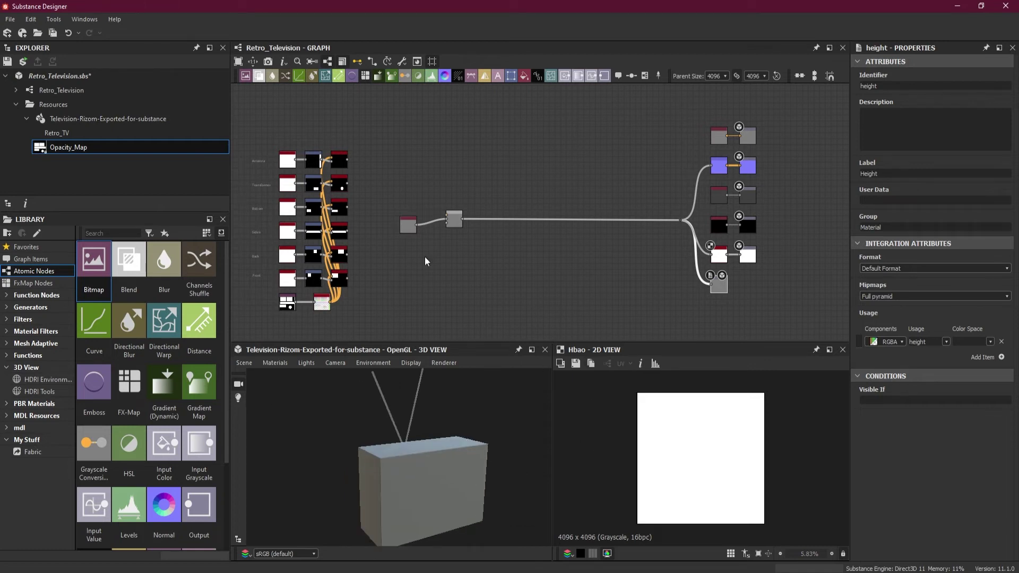
{"action": "scroll", "coordinate": [403, 218], "scroll_direction": "up", "scroll_amount": 3}
{"action": "left_click_drag", "start_coordinate": [416, 252], "coordinate": [416, 255]}
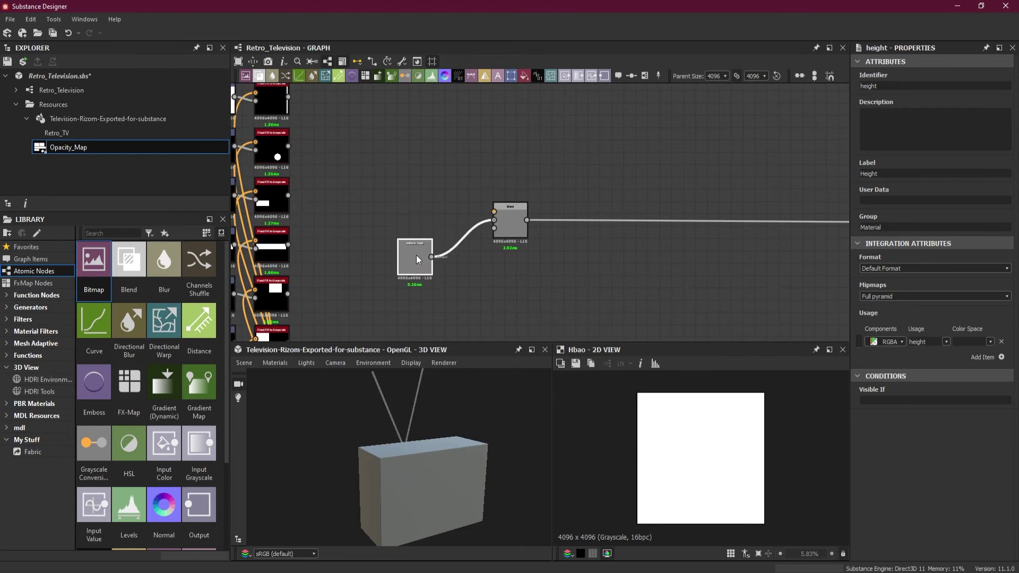
{"action": "left_click", "coordinate": [431, 164]}
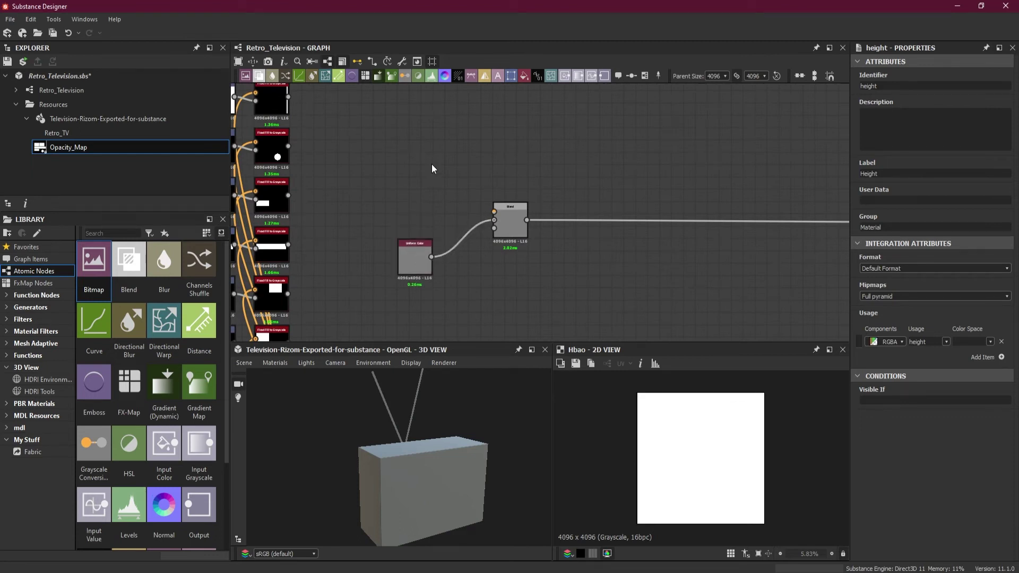
{"action": "scroll", "coordinate": [433, 168], "scroll_direction": "down", "scroll_amount": 4}
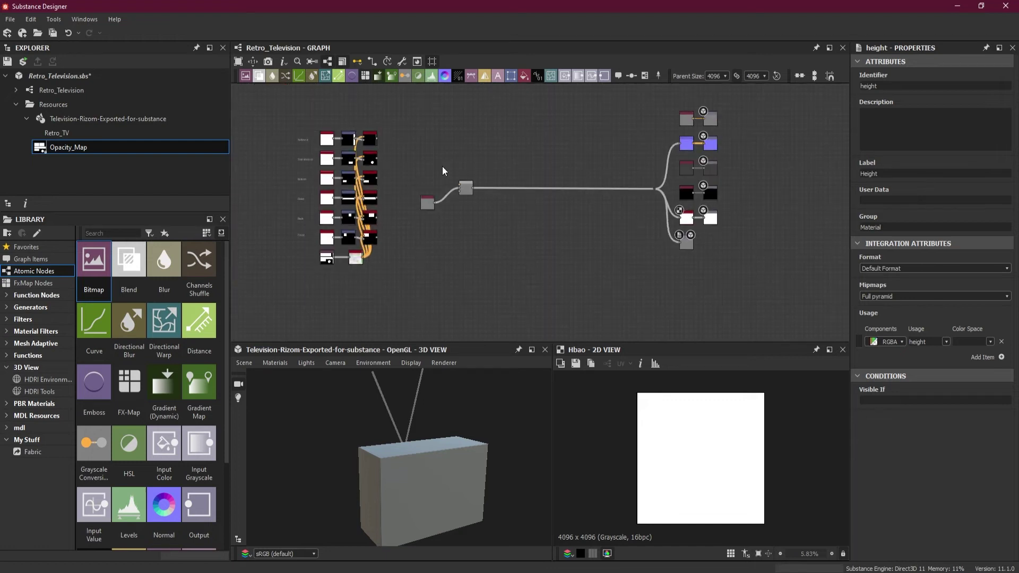
{"action": "middle_click_drag", "start_coordinate": [444, 171], "coordinate": [504, 209]}
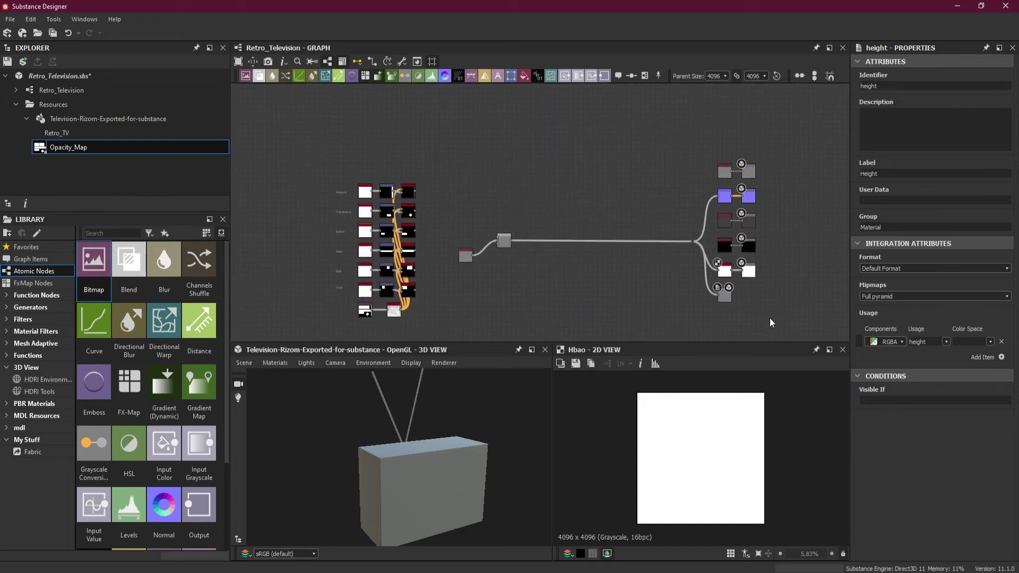
{"action": "left_click_drag", "start_coordinate": [310, 188], "coordinate": [436, 326]}
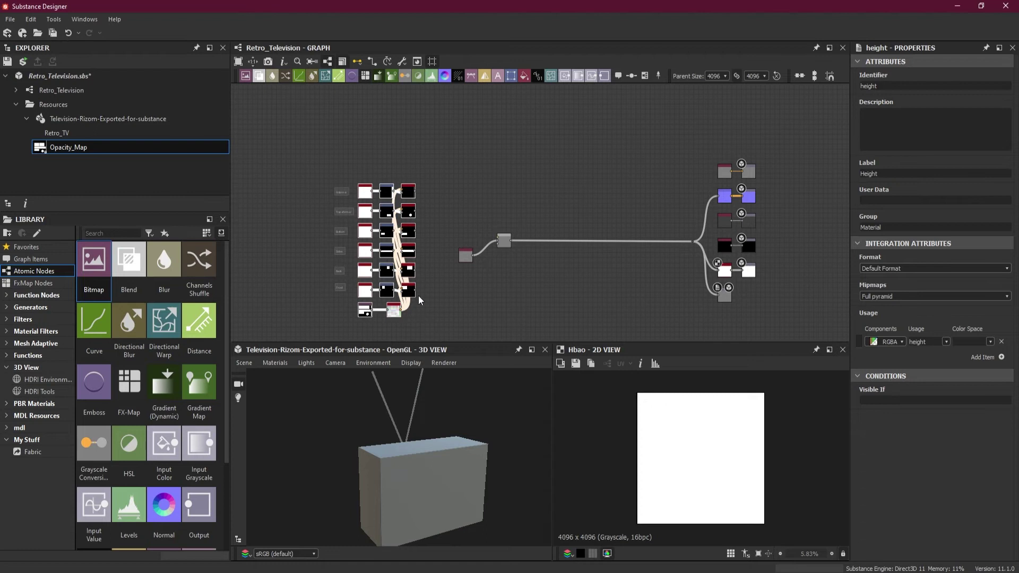
Step: Wrap the selected mask nodes in a frame, widen it, and move it left
{"action": "right_click", "coordinate": [411, 289]}
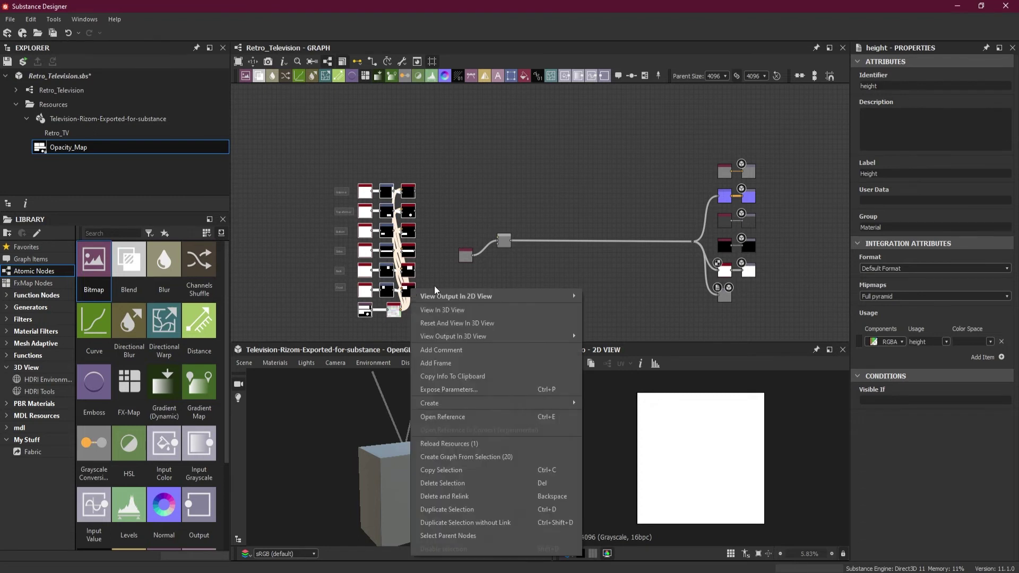
{"action": "left_click", "coordinate": [476, 363]}
{"action": "left_click_drag", "start_coordinate": [368, 173], "coordinate": [360, 172]}
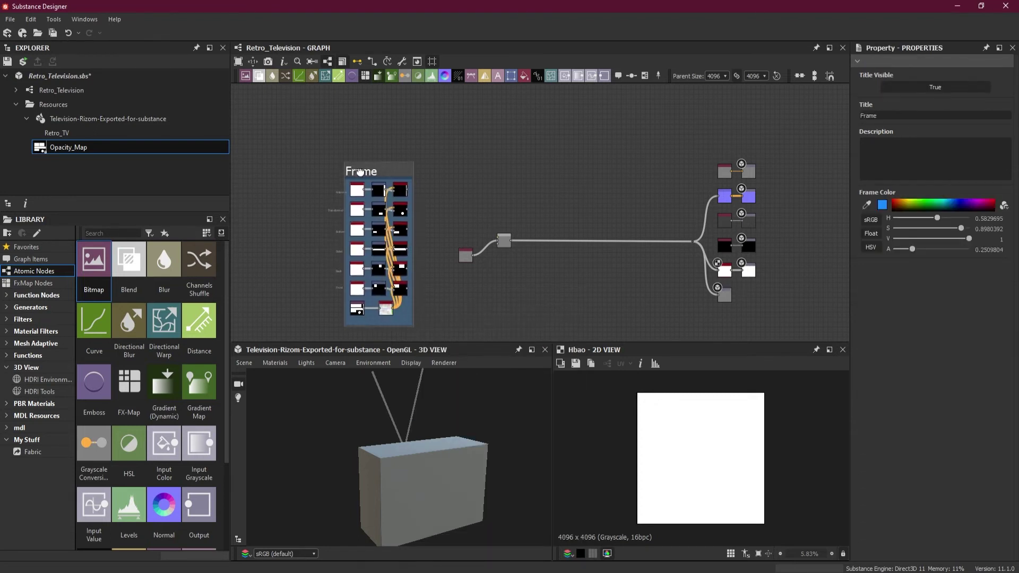
{"action": "key", "text": "ctrl+z"}
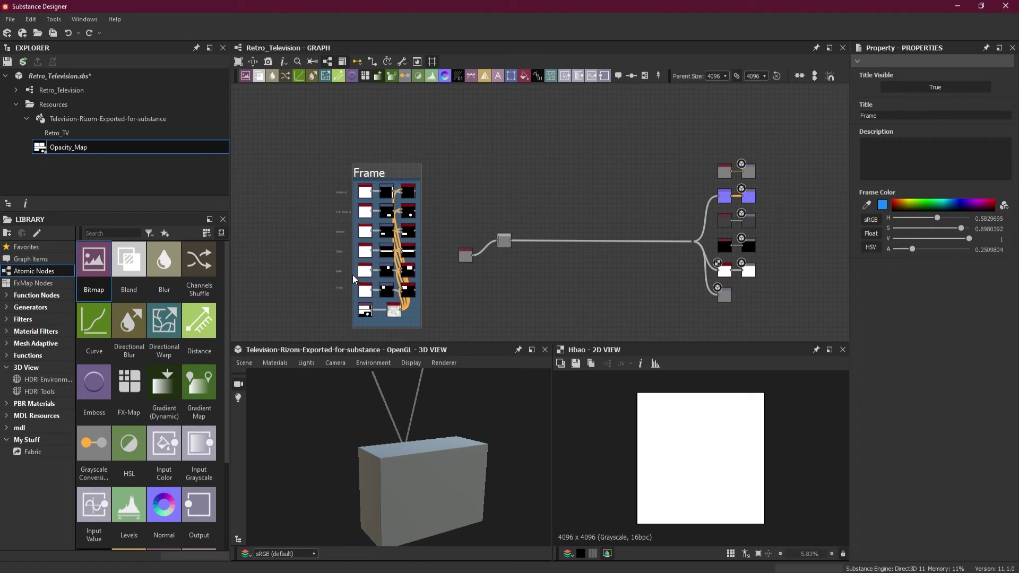
{"action": "left_click", "coordinate": [349, 308]}
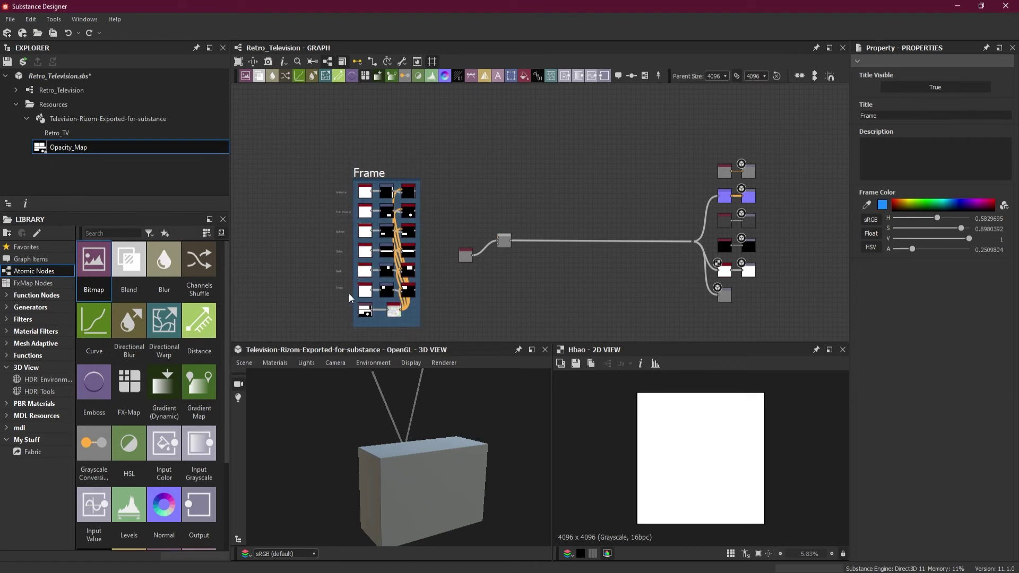
{"action": "left_click_drag", "start_coordinate": [354, 298], "coordinate": [329, 299]}
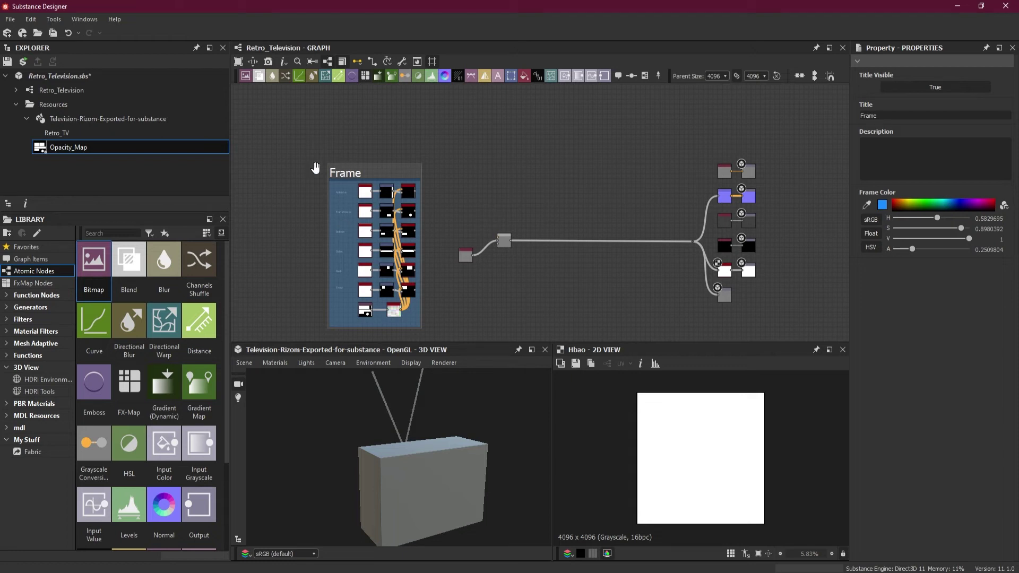
{"action": "left_click_drag", "start_coordinate": [347, 169], "coordinate": [286, 168]}
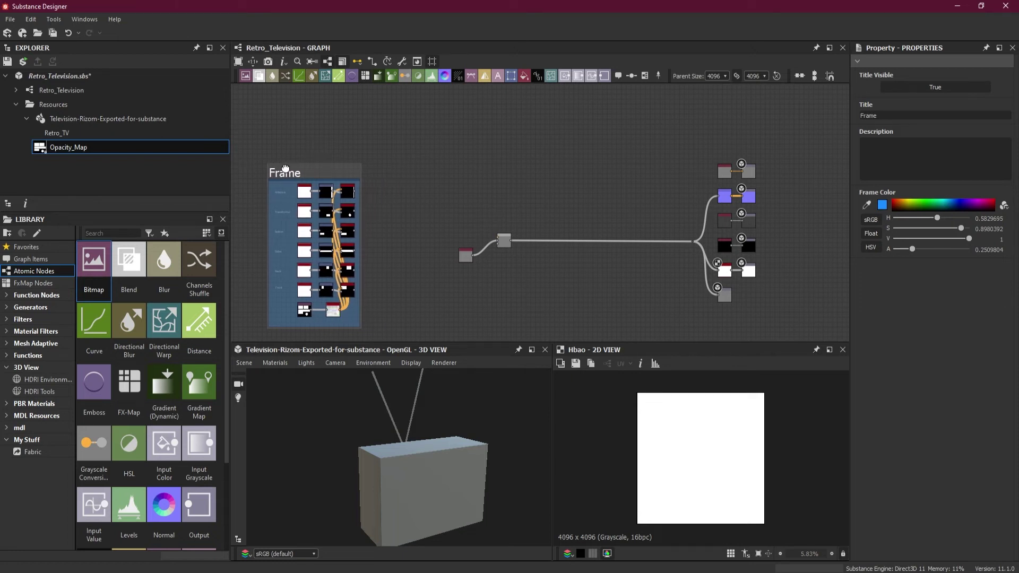
Step: Title the frame 'UV Shells Mask' and move the two grey nodes further left
{"action": "double_click", "coordinate": [900, 114]}
{"action": "key", "text": "Return"}
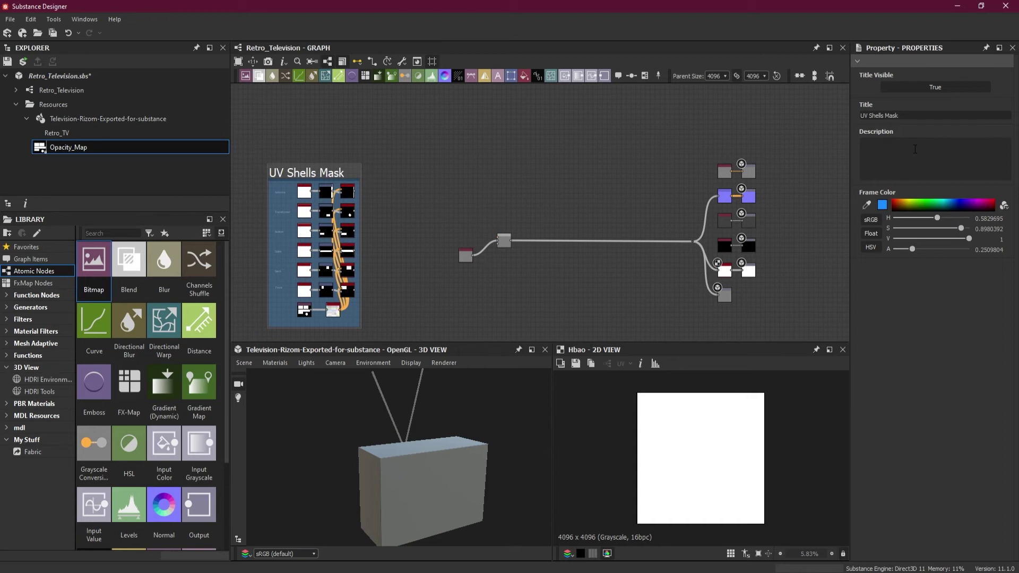
{"action": "left_click_drag", "start_coordinate": [443, 204], "coordinate": [406, 259]}
{"action": "left_click", "coordinate": [404, 214]}
{"action": "scroll", "coordinate": [404, 213], "scroll_direction": "up", "scroll_amount": 3}
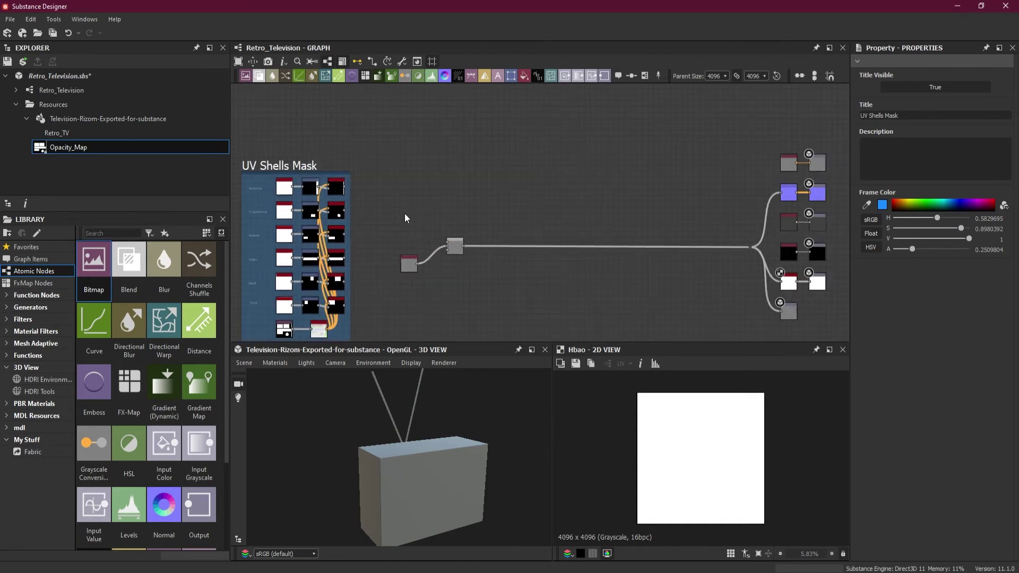
{"action": "left_click_drag", "start_coordinate": [422, 470], "coordinate": [435, 473]}
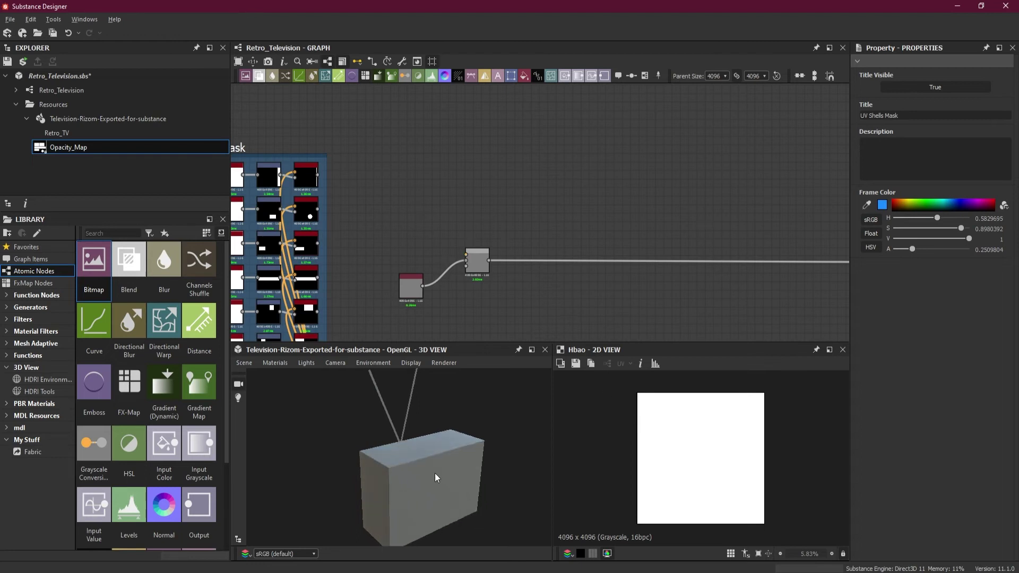
{"action": "scroll", "coordinate": [436, 189], "scroll_direction": "up", "scroll_amount": 1}
{"action": "key", "text": "space"}
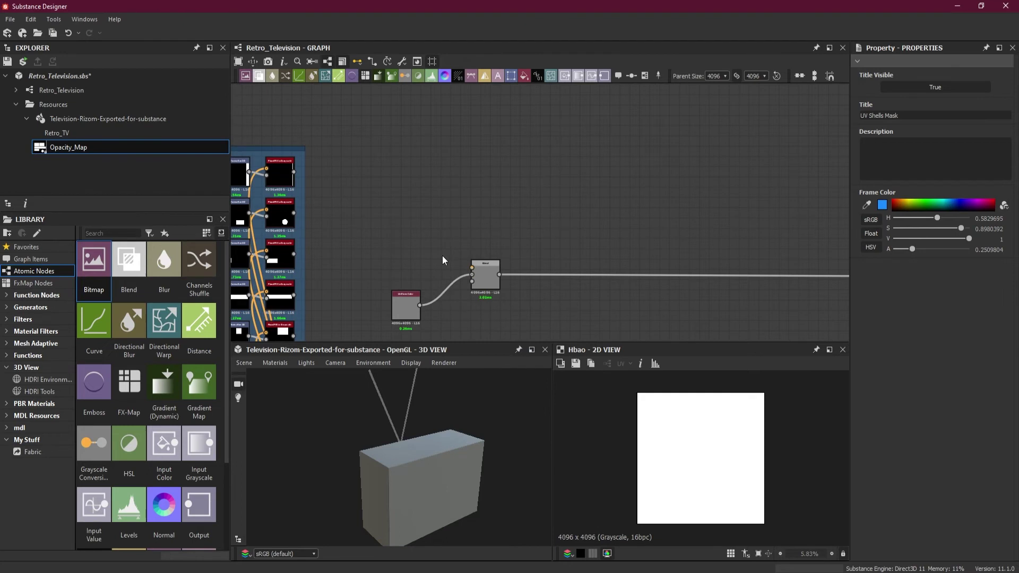
Step: Add a Shape node above the grey nodes, set to the Disc pattern at scale 0.76
{"action": "key", "text": "space"}
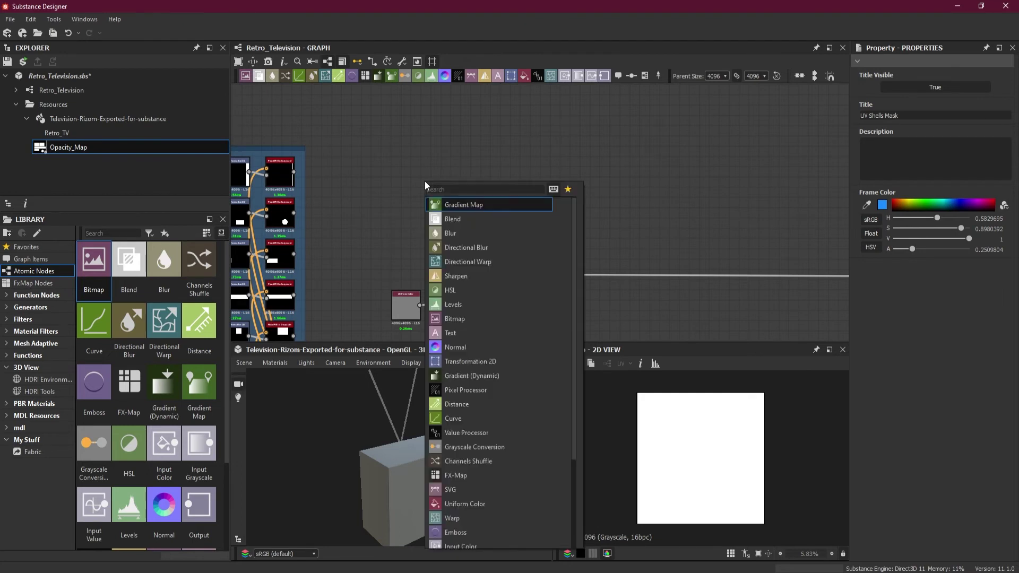
{"action": "type", "text": "shap"}
{"action": "left_click", "coordinate": [447, 204]}
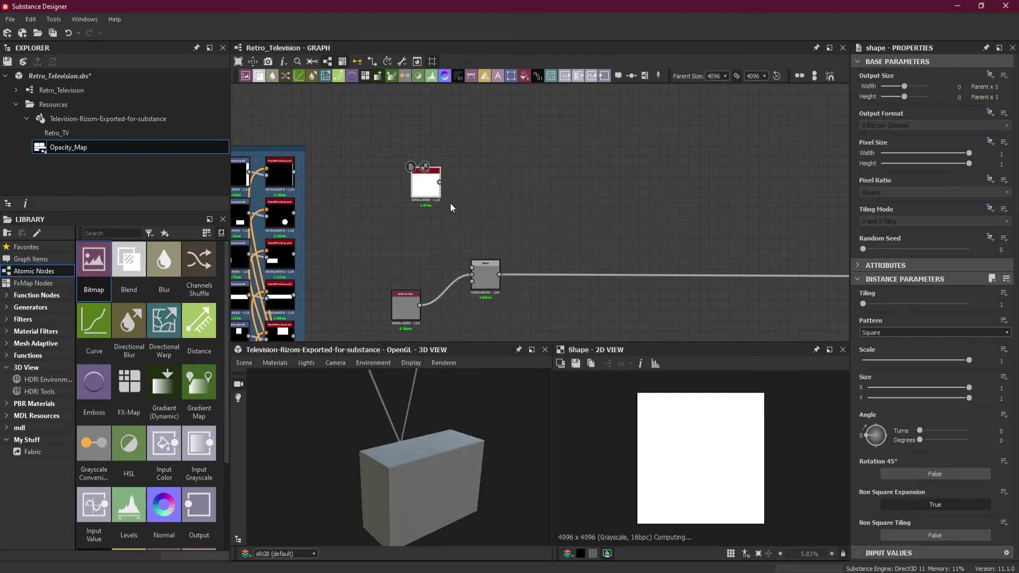
{"action": "left_click_drag", "start_coordinate": [426, 191], "coordinate": [408, 256]}
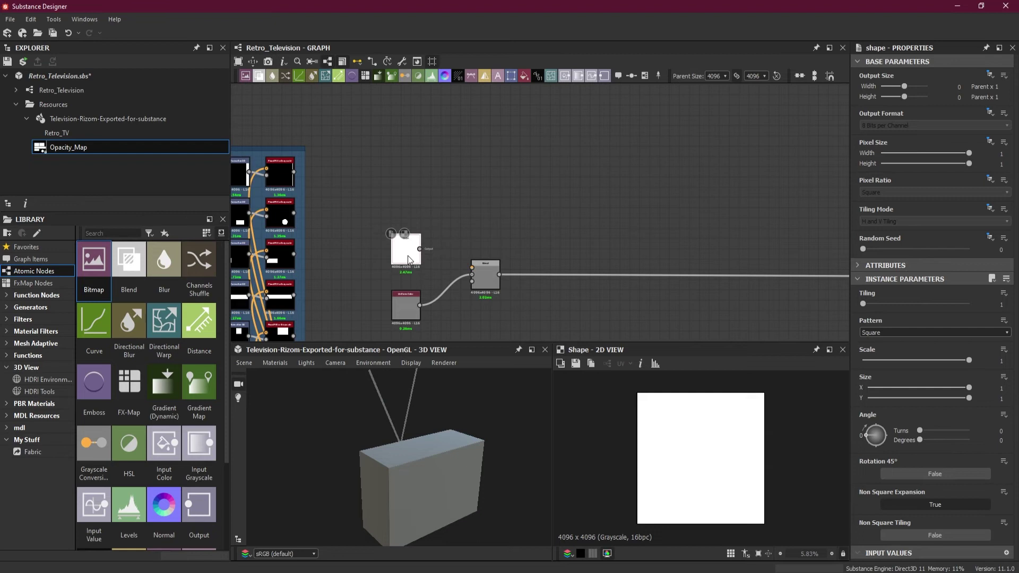
{"action": "left_click", "coordinate": [937, 332]}
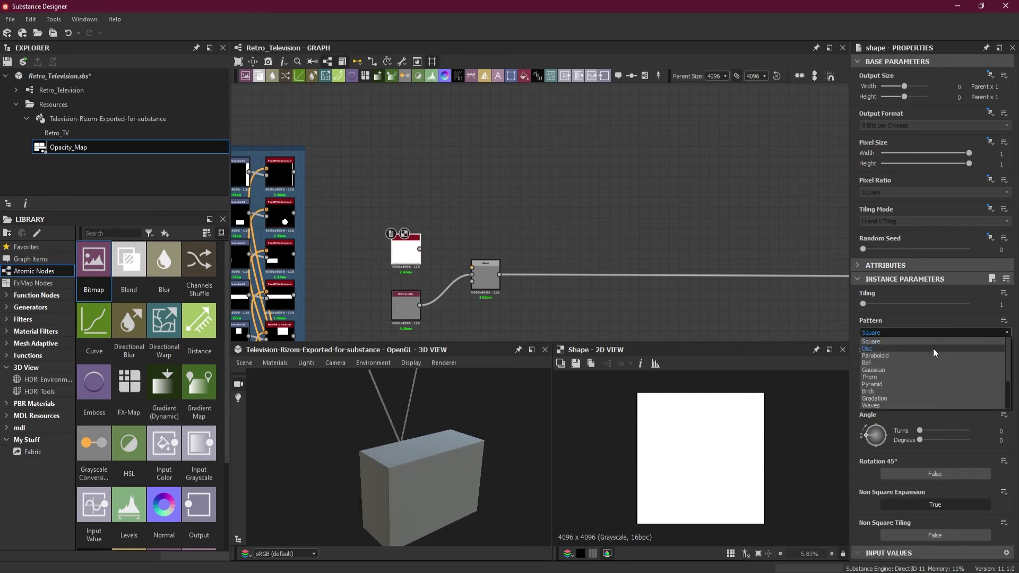
{"action": "left_click", "coordinate": [933, 348]}
{"action": "left_click_drag", "start_coordinate": [969, 360], "coordinate": [943, 361]}
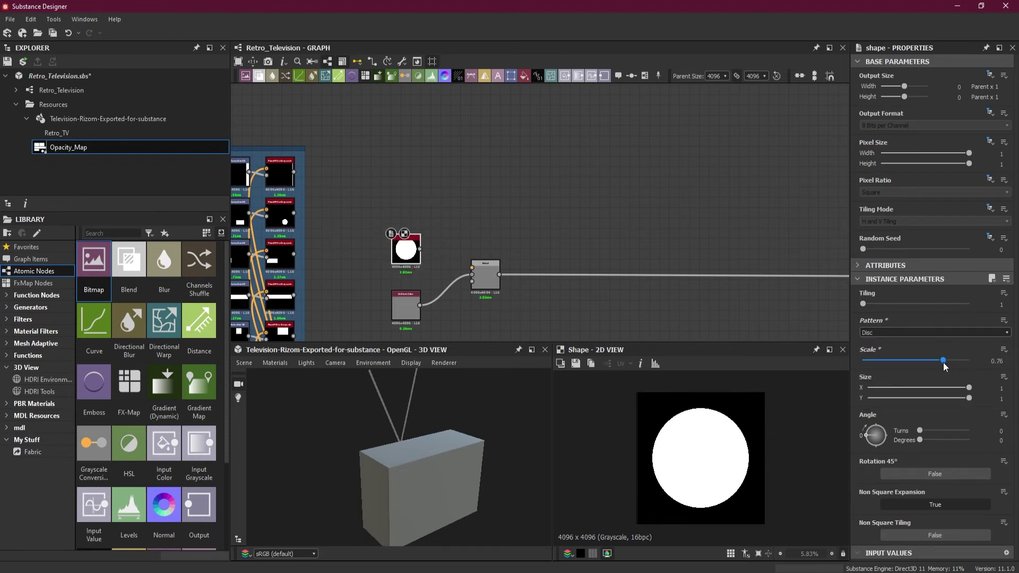
Step: Add a Transformation 2D after the disc Shape and wire it into the Blend input
{"action": "left_click_drag", "start_coordinate": [414, 256], "coordinate": [363, 251]}
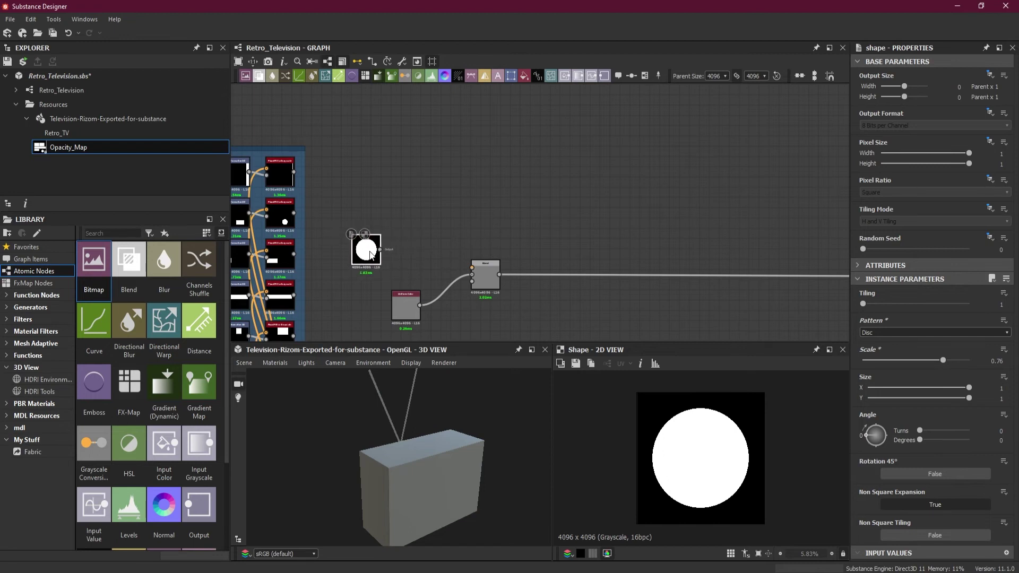
{"action": "key", "text": "ctrl+t"}
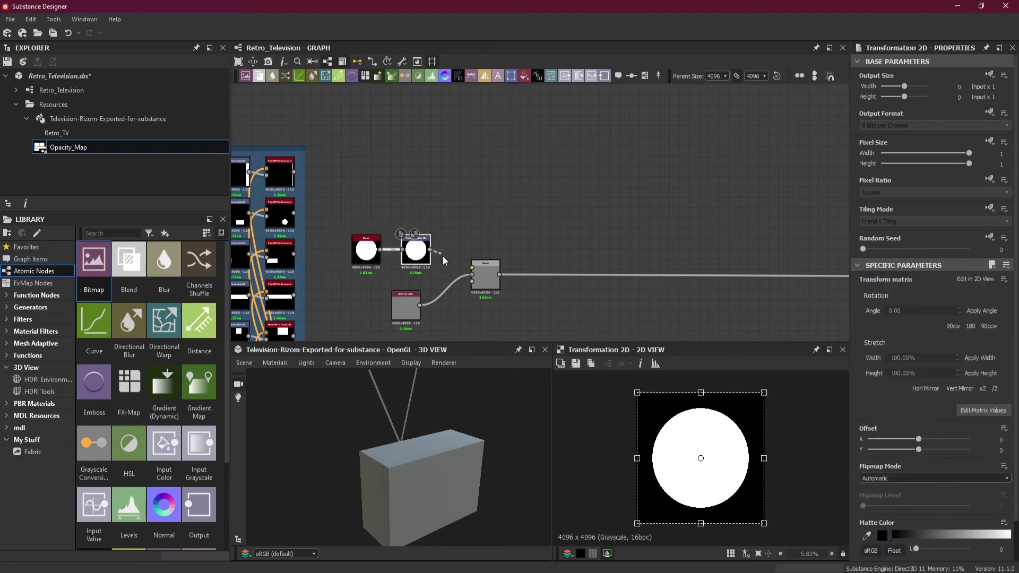
{"action": "left_click_drag", "start_coordinate": [431, 249], "coordinate": [474, 271]}
{"action": "left_click", "coordinate": [483, 271]}
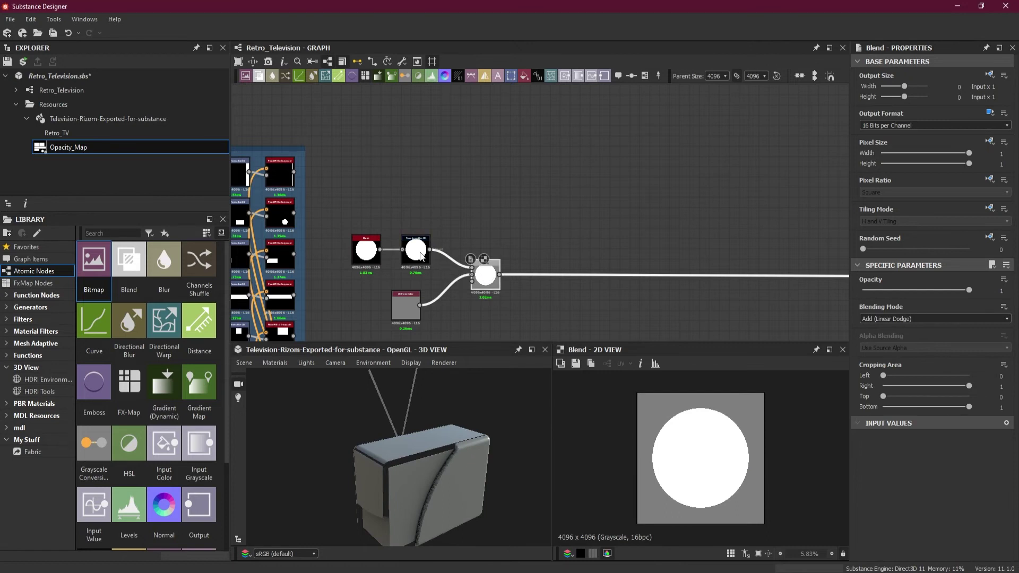
Step: Overlay the TV's UV layout on the 2D view using Scene > Display UVs in 2D View
{"action": "left_click", "coordinate": [279, 364]}
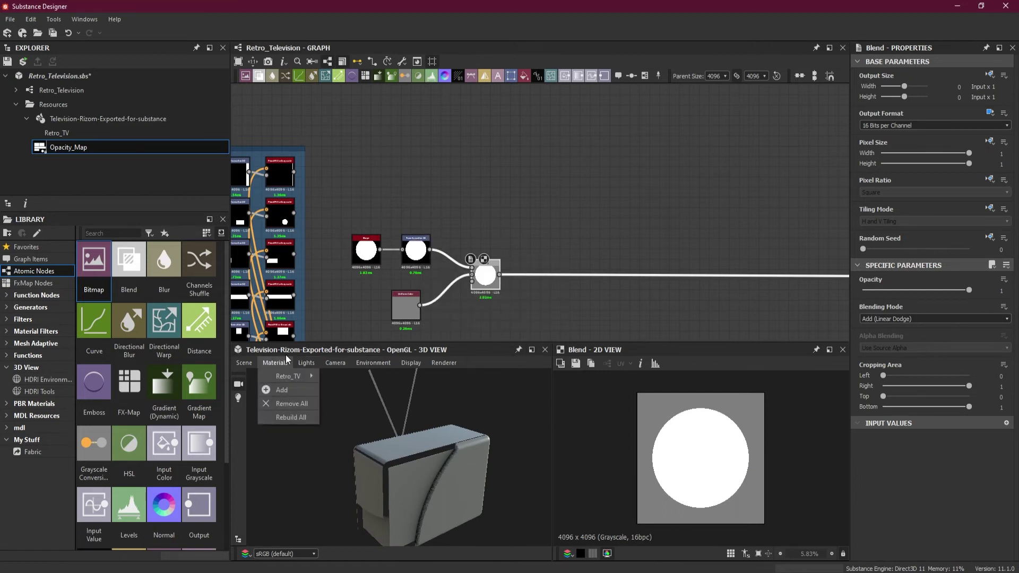
{"action": "left_click", "coordinate": [245, 364]}
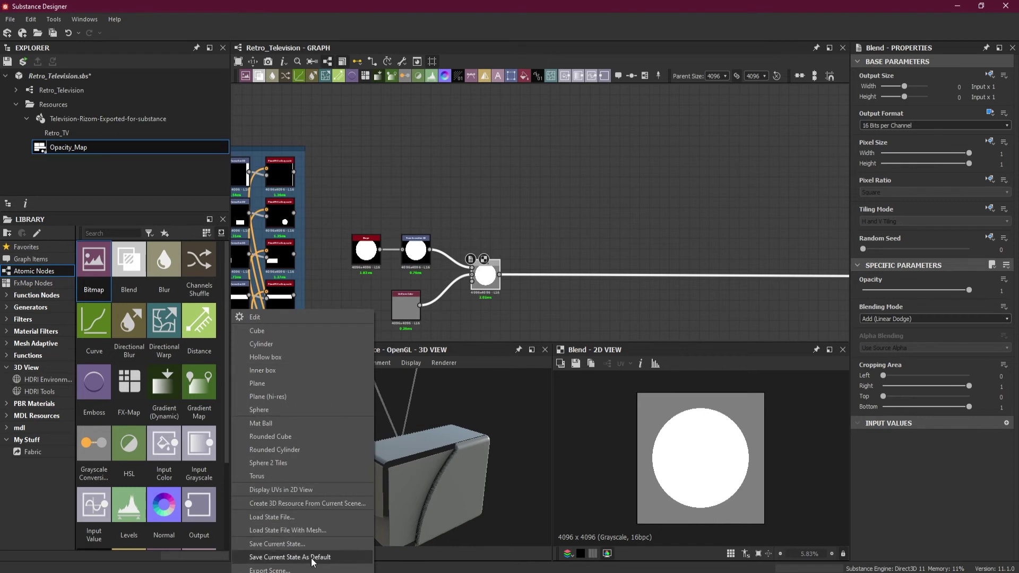
{"action": "left_click", "coordinate": [309, 489]}
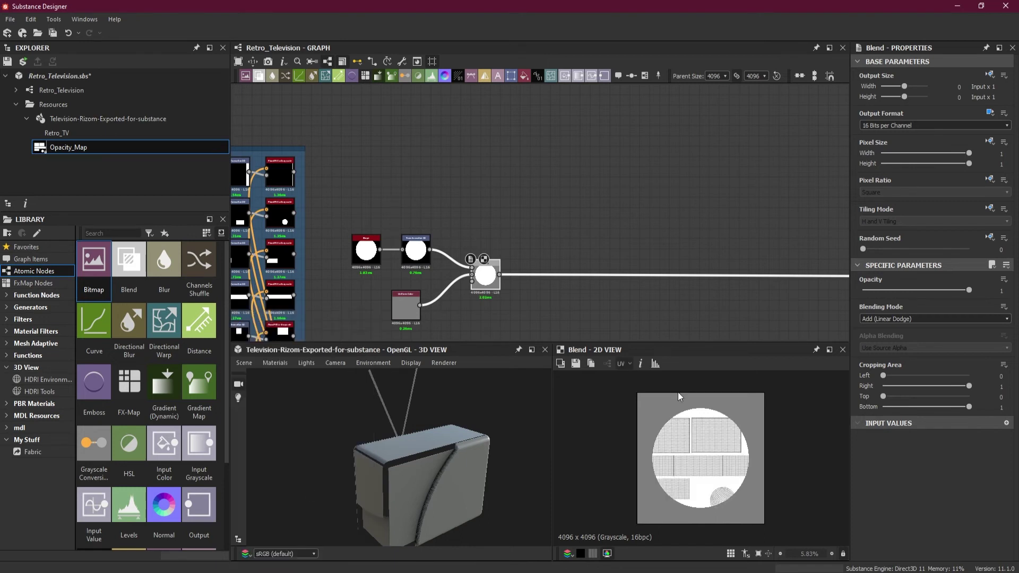
{"action": "scroll", "coordinate": [709, 459], "scroll_direction": "up", "scroll_amount": 2}
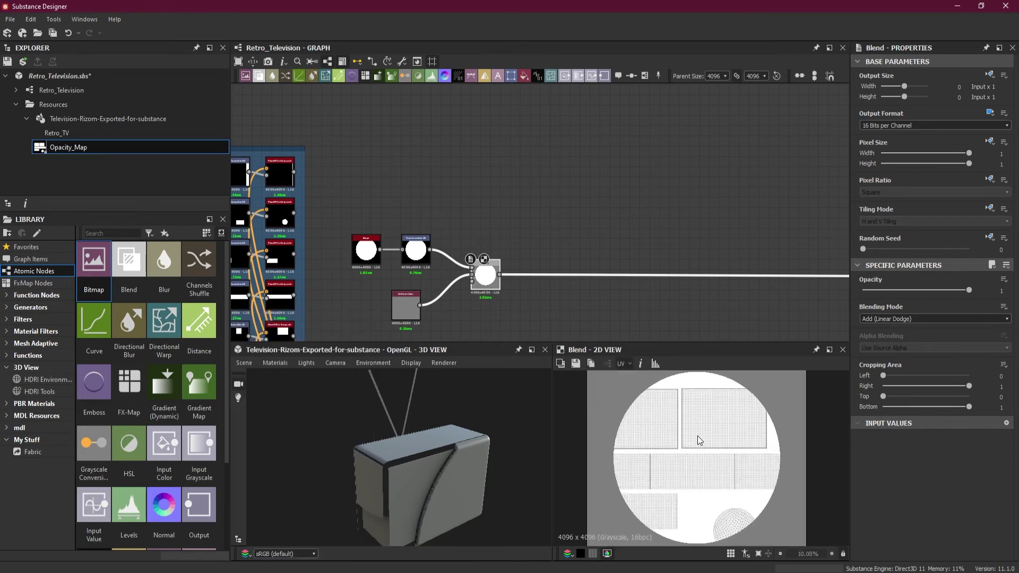
{"action": "scroll", "coordinate": [699, 436], "scroll_direction": "up", "scroll_amount": 1}
{"action": "left_click", "coordinate": [415, 254]}
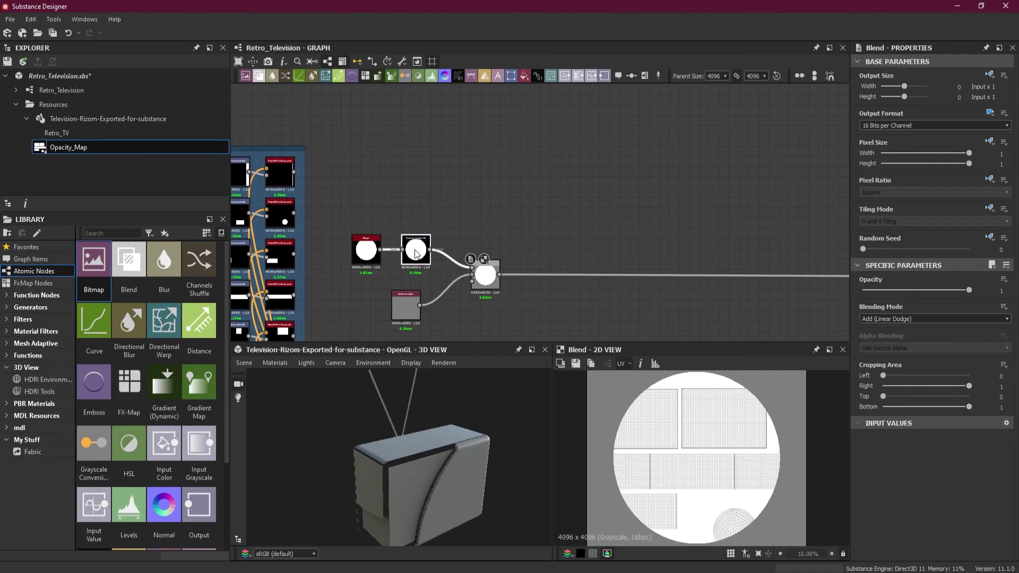
{"action": "scroll", "coordinate": [723, 454], "scroll_direction": "down", "scroll_amount": 2}
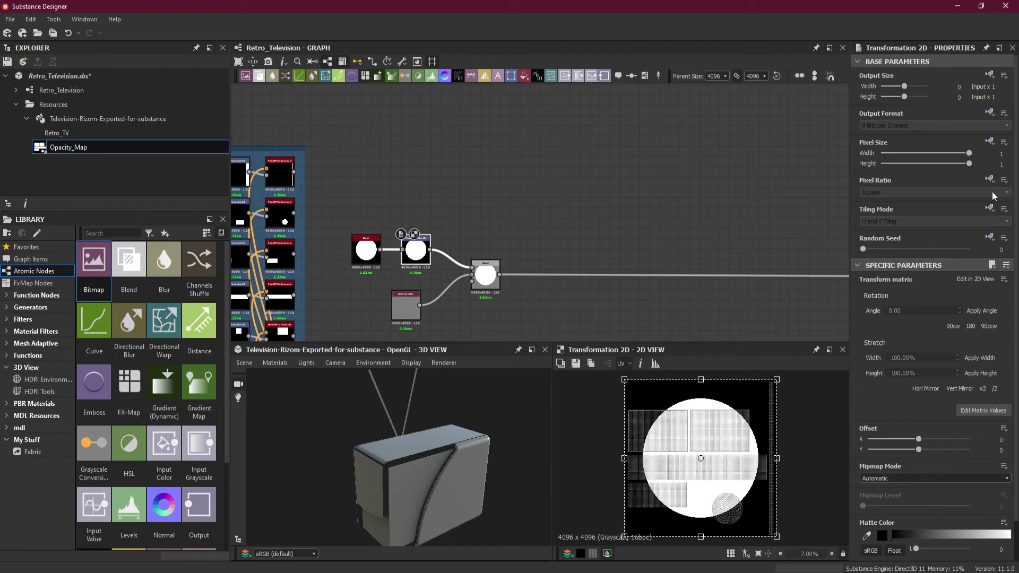
Step: Set the Transformation 2D's Tiling Mode to No Tiling so the circle stops repeating
{"action": "left_click", "coordinate": [990, 208]}
{"action": "left_click", "coordinate": [991, 251]}
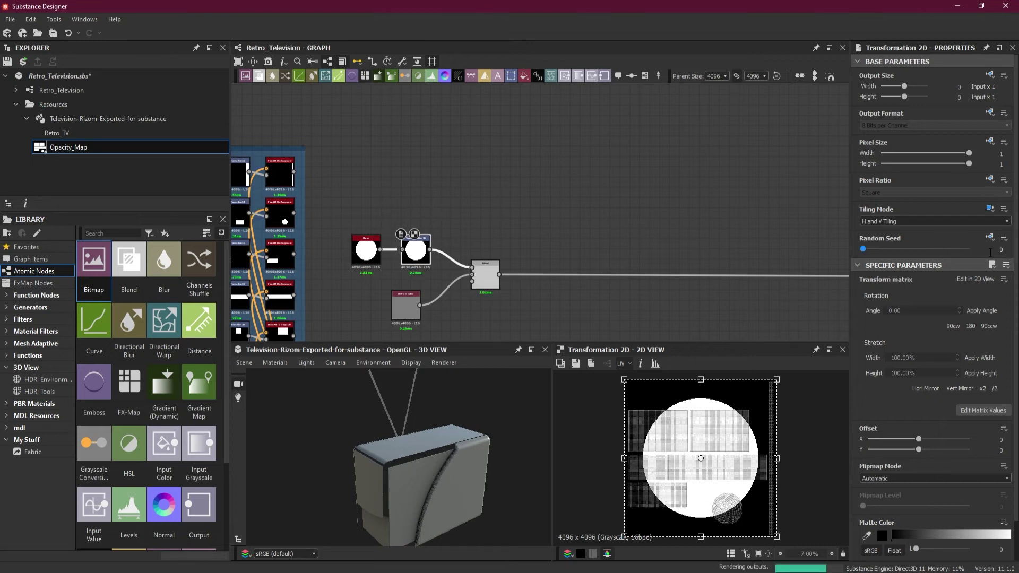
{"action": "left_click_drag", "start_coordinate": [777, 537], "coordinate": [683, 441]}
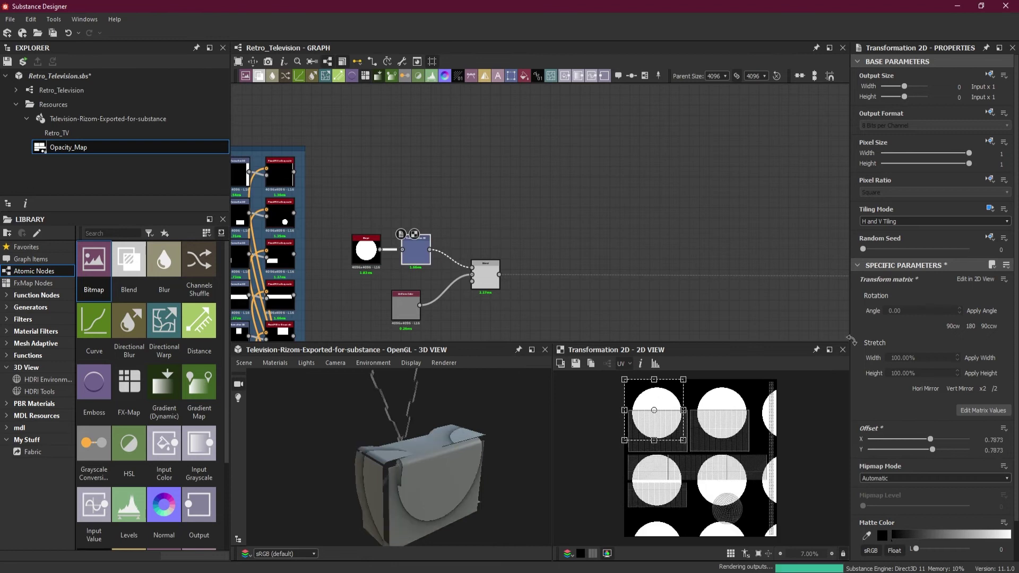
{"action": "left_click", "coordinate": [917, 221]}
{"action": "left_click", "coordinate": [908, 233]}
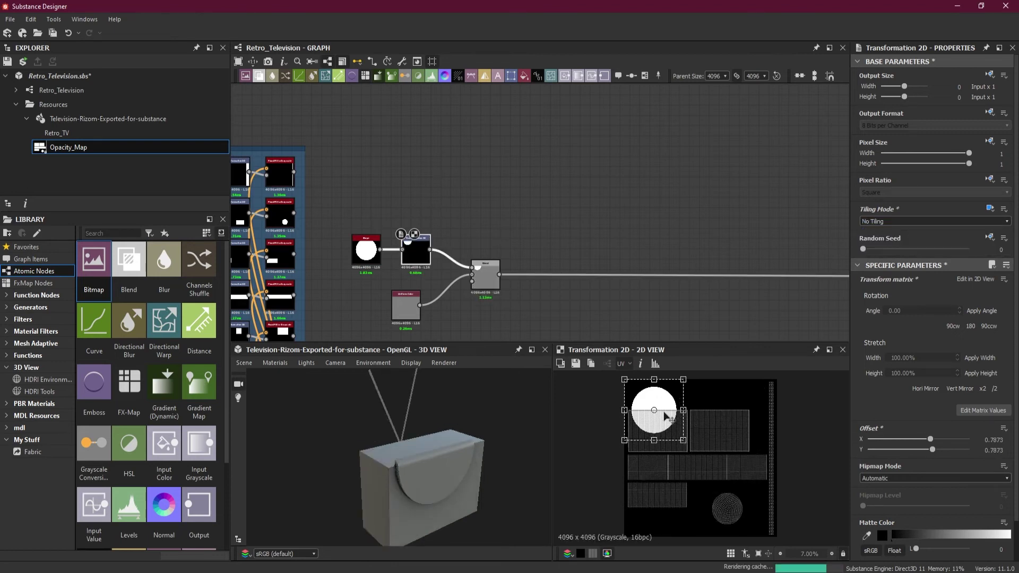
Step: Move the circle across UV shells to offset 1.3377/-0.389, orbiting the TV to check placement
{"action": "left_click_drag", "start_coordinate": [648, 414], "coordinate": [673, 450]}
{"action": "scroll", "coordinate": [655, 430], "scroll_direction": "up", "scroll_amount": 3}
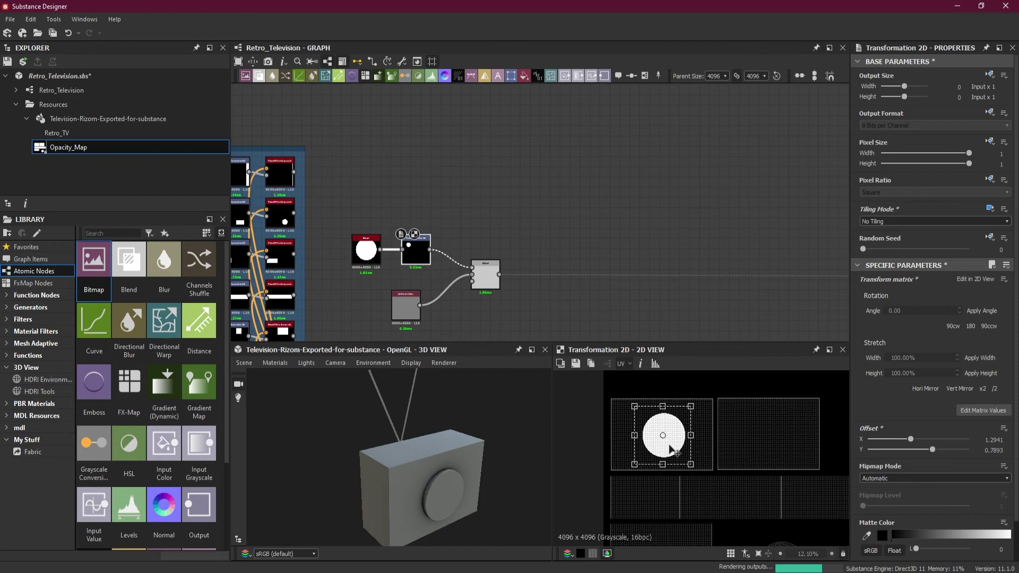
{"action": "left_click_drag", "start_coordinate": [403, 504], "coordinate": [435, 507]}
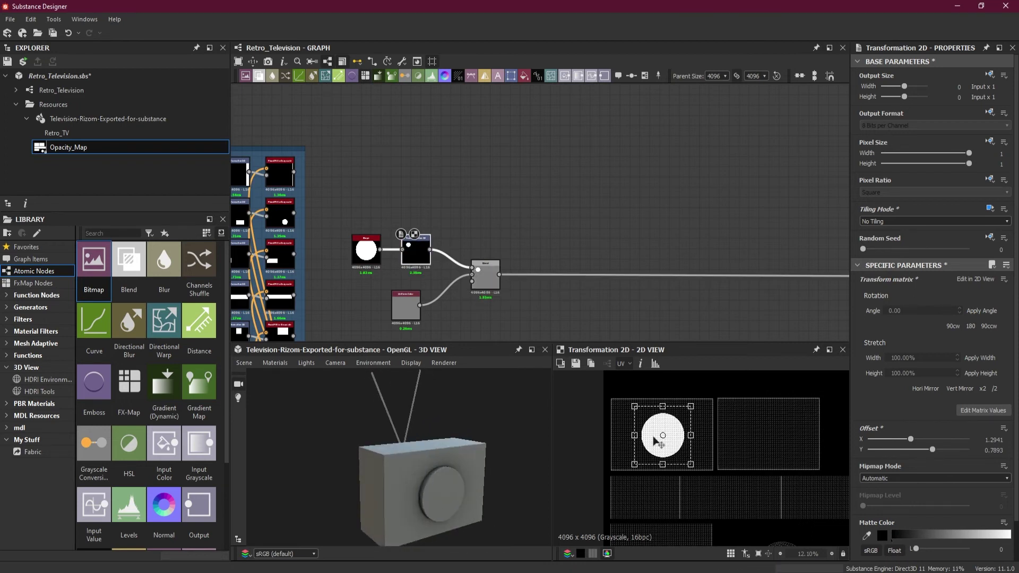
{"action": "left_click_drag", "start_coordinate": [657, 440], "coordinate": [763, 438]}
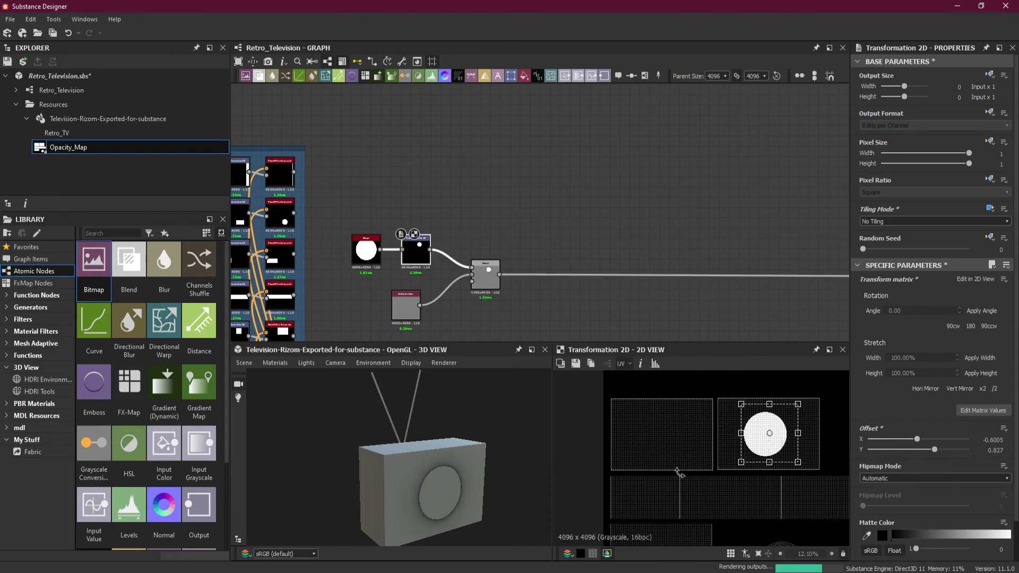
{"action": "left_click_drag", "start_coordinate": [363, 497], "coordinate": [425, 514]}
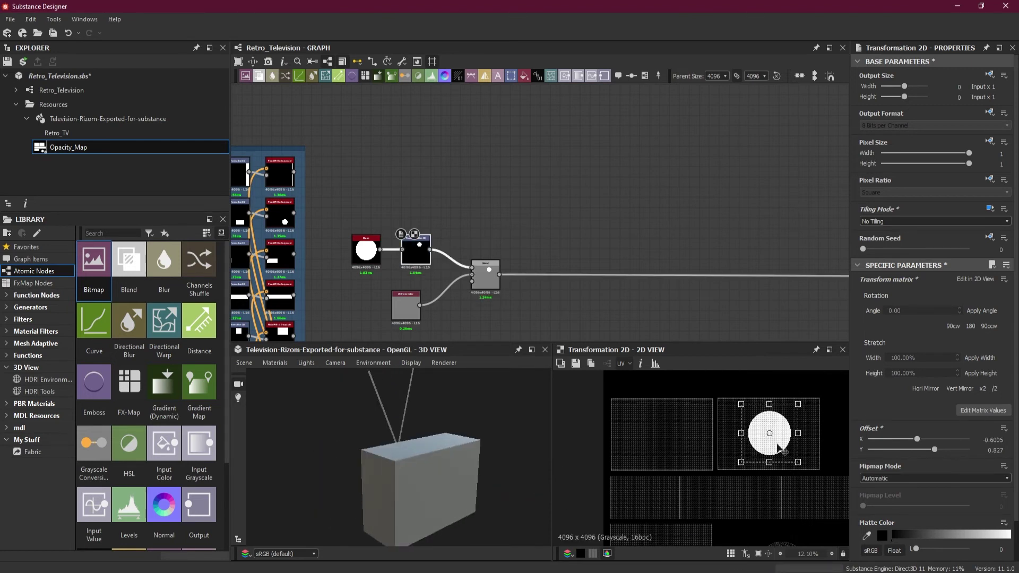
{"action": "left_click_drag", "start_coordinate": [783, 447], "coordinate": [652, 510]}
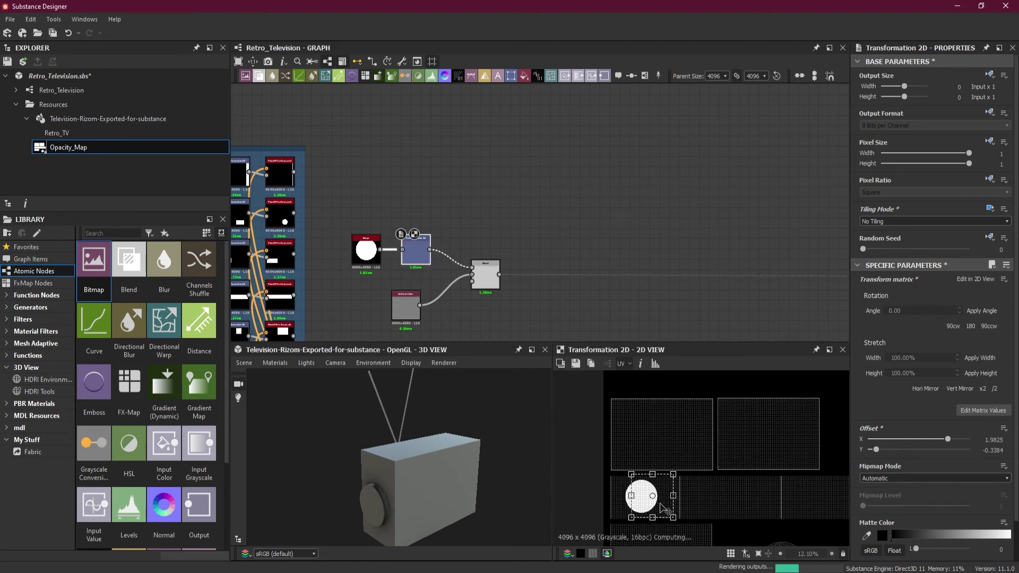
{"action": "left_click_drag", "start_coordinate": [663, 508], "coordinate": [690, 512]}
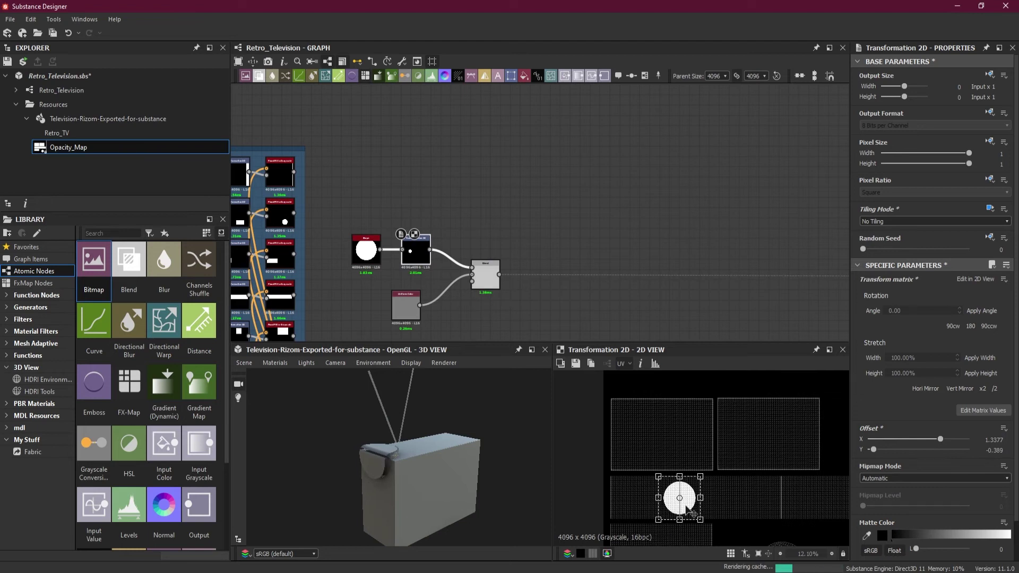
Step: Slide the circle along the shell to the layout's right side, checking each spot on the TV
{"action": "left_click_drag", "start_coordinate": [462, 432], "coordinate": [387, 461]}
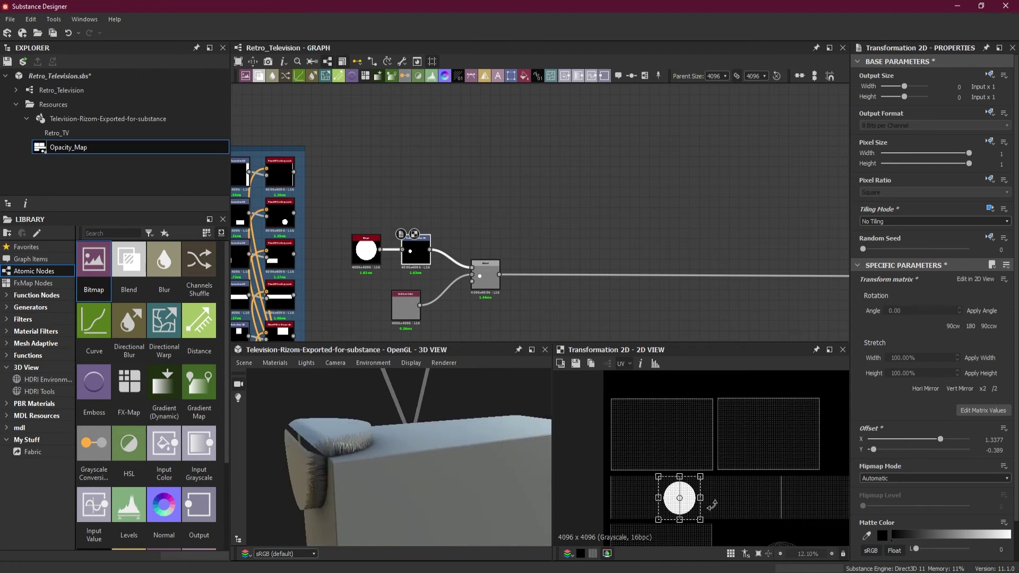
{"action": "left_click_drag", "start_coordinate": [690, 510], "coordinate": [795, 507]}
{"action": "left_click_drag", "start_coordinate": [525, 454], "coordinate": [428, 491]}
{"action": "scroll", "coordinate": [744, 491], "scroll_direction": "down", "scroll_amount": 2}
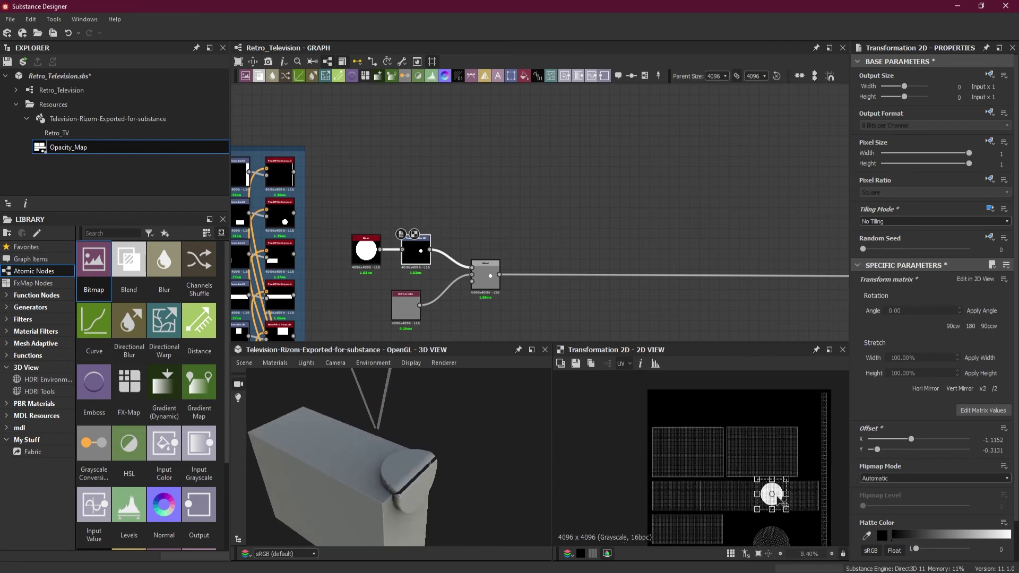
{"action": "left_click_drag", "start_coordinate": [780, 500], "coordinate": [807, 503]}
{"action": "left_click_drag", "start_coordinate": [446, 508], "coordinate": [530, 427]}
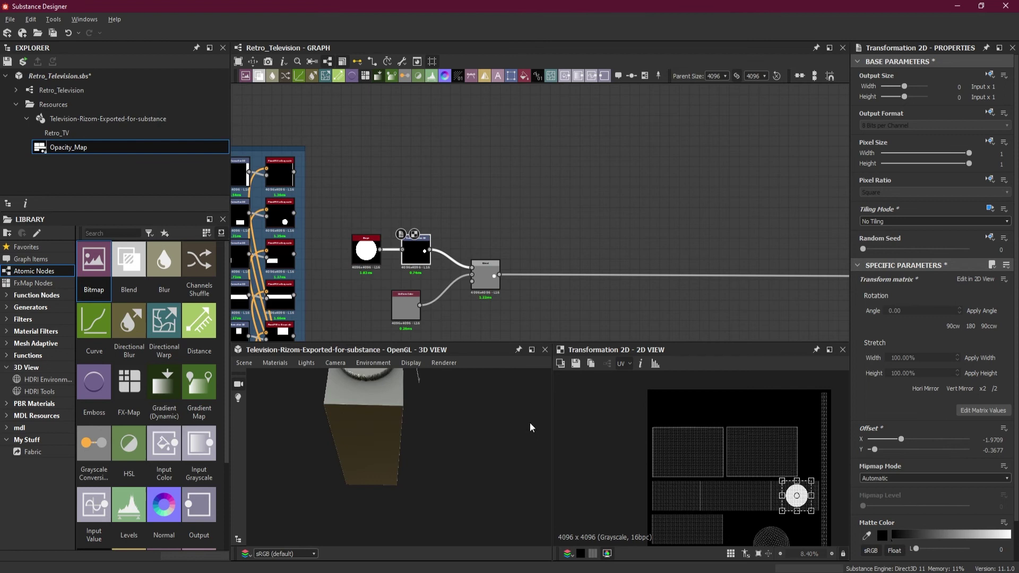
Step: Move the circle onto the round lower-right UV island at offset -1.1151/-2.0792
{"action": "left_click_drag", "start_coordinate": [309, 467], "coordinate": [372, 445]}
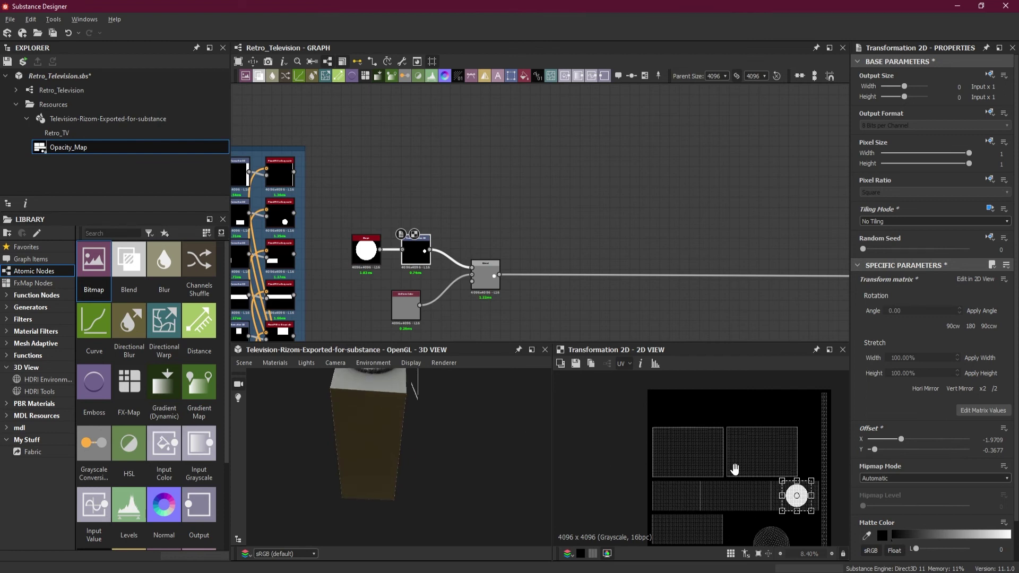
{"action": "middle_click_drag", "start_coordinate": [735, 469], "coordinate": [737, 438]}
{"action": "left_click_drag", "start_coordinate": [801, 472], "coordinate": [687, 498]}
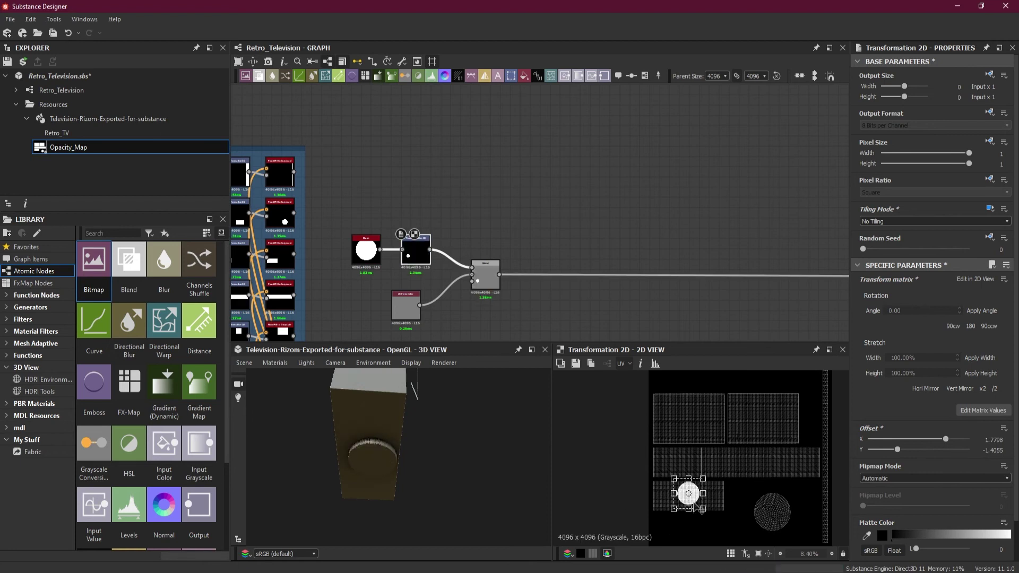
{"action": "left_click_drag", "start_coordinate": [697, 509], "coordinate": [781, 528]}
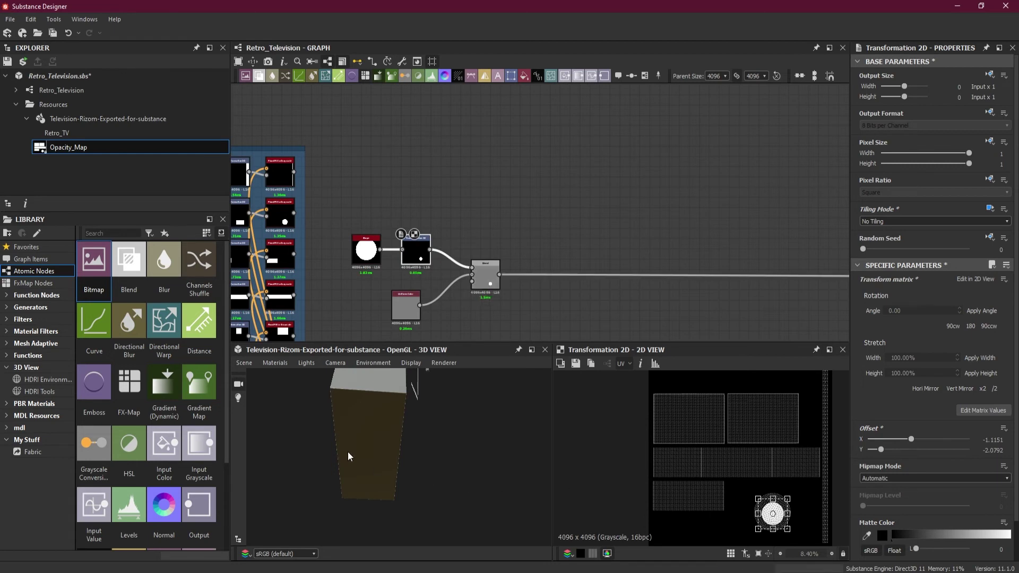
{"action": "left_click_drag", "start_coordinate": [405, 416], "coordinate": [455, 457]}
{"action": "left_click", "coordinate": [366, 250]}
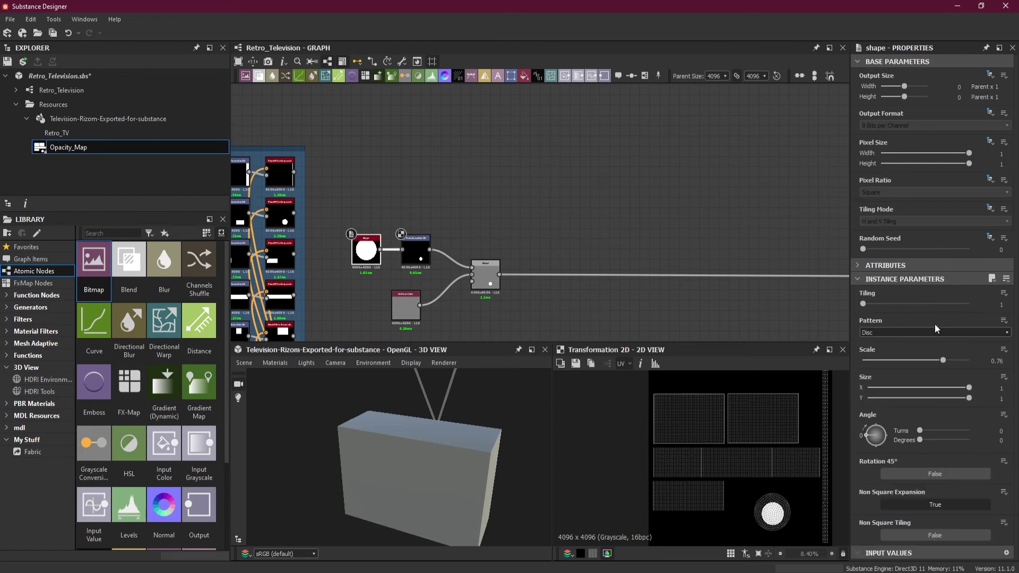
Step: Change the test shape to Square and stretch it into a thin strip on the right edge
{"action": "left_click", "coordinate": [910, 332]}
{"action": "left_click", "coordinate": [909, 340]}
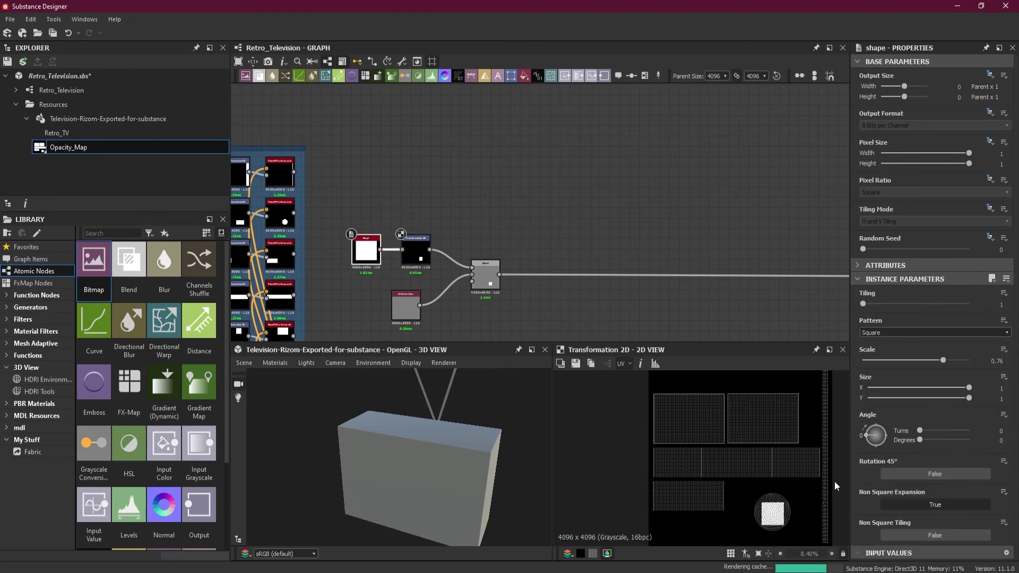
{"action": "left_click", "coordinate": [416, 260]}
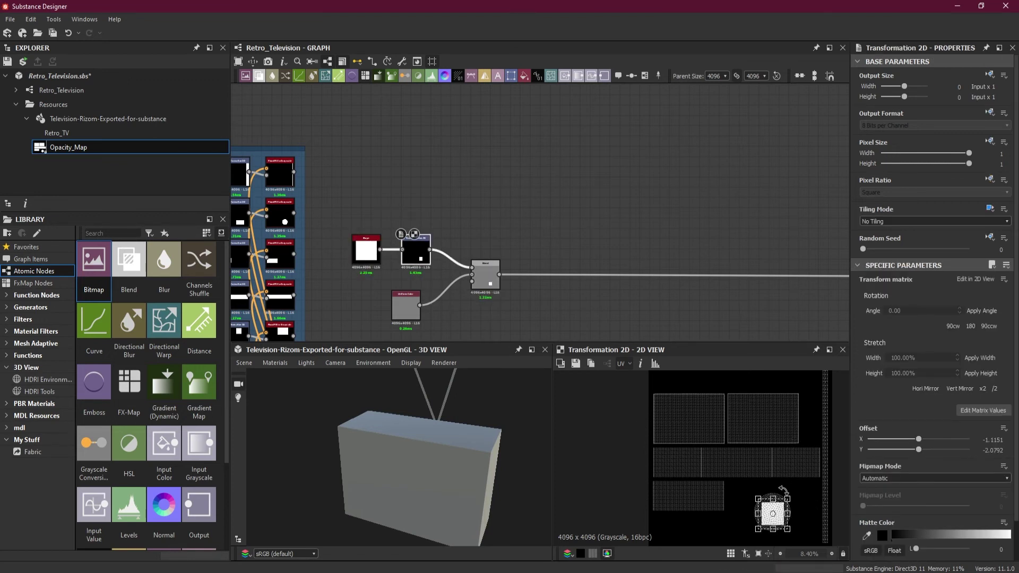
{"action": "left_click_drag", "start_coordinate": [773, 499], "coordinate": [773, 374]}
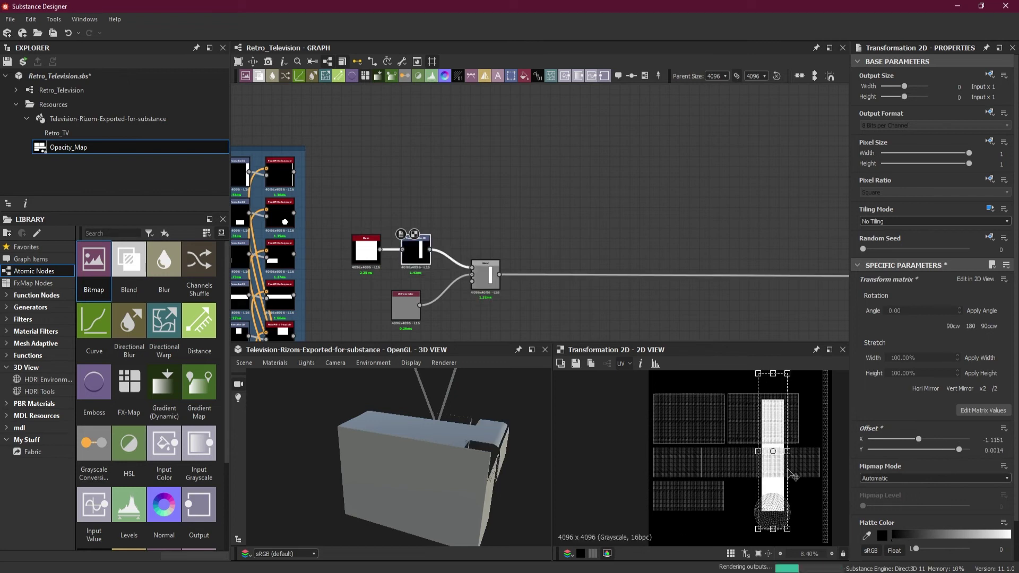
{"action": "left_click_drag", "start_coordinate": [788, 451], "coordinate": [825, 451]}
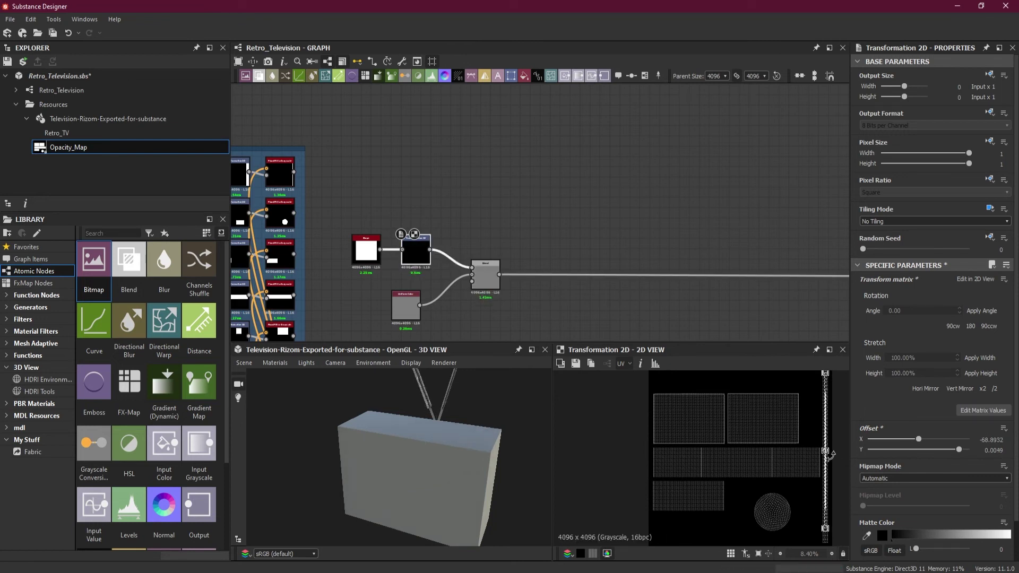
Step: Orbit around the antenna rods to check where the right-edge strip appears
{"action": "scroll", "coordinate": [832, 461], "scroll_direction": "up", "scroll_amount": 4}
{"action": "scroll", "coordinate": [433, 415], "scroll_direction": "up", "scroll_amount": 8}
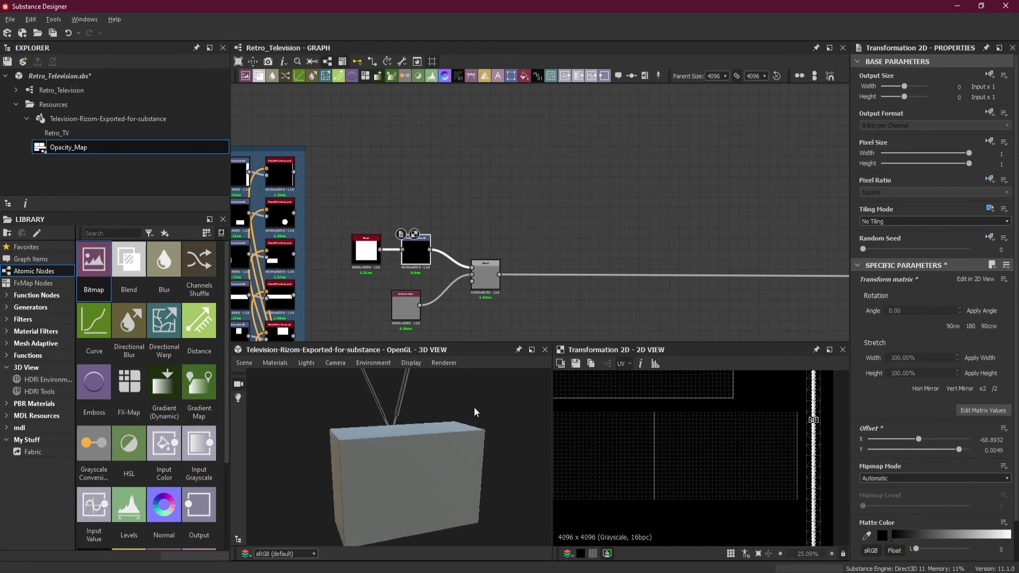
{"action": "left_click_drag", "start_coordinate": [459, 471], "coordinate": [413, 450]}
{"action": "scroll", "coordinate": [467, 459], "scroll_direction": "down", "scroll_amount": 8}
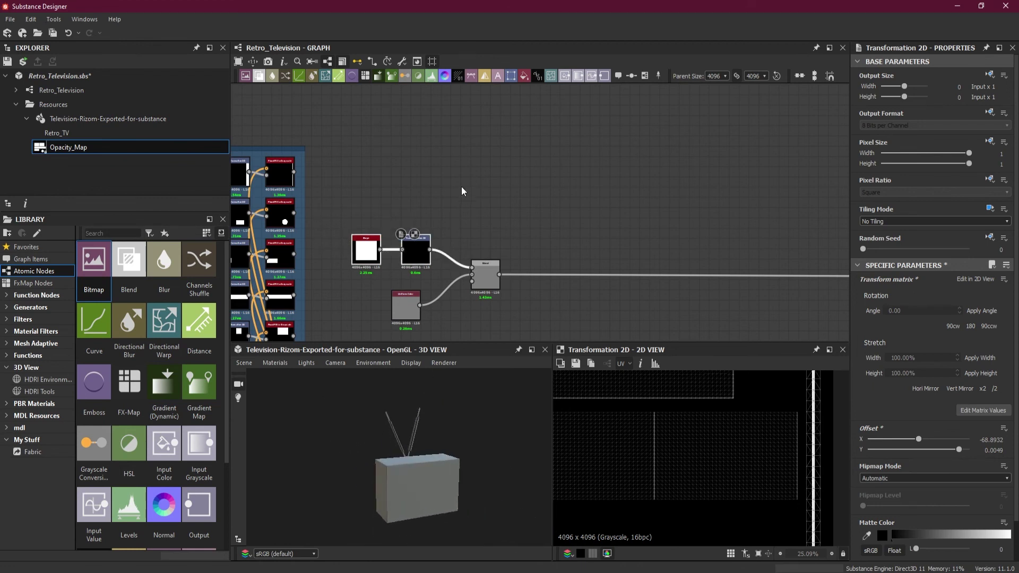
Step: Delete the test Shape and Transformation 2D nodes and check the TV from several angles
{"action": "key", "text": "Delete"}
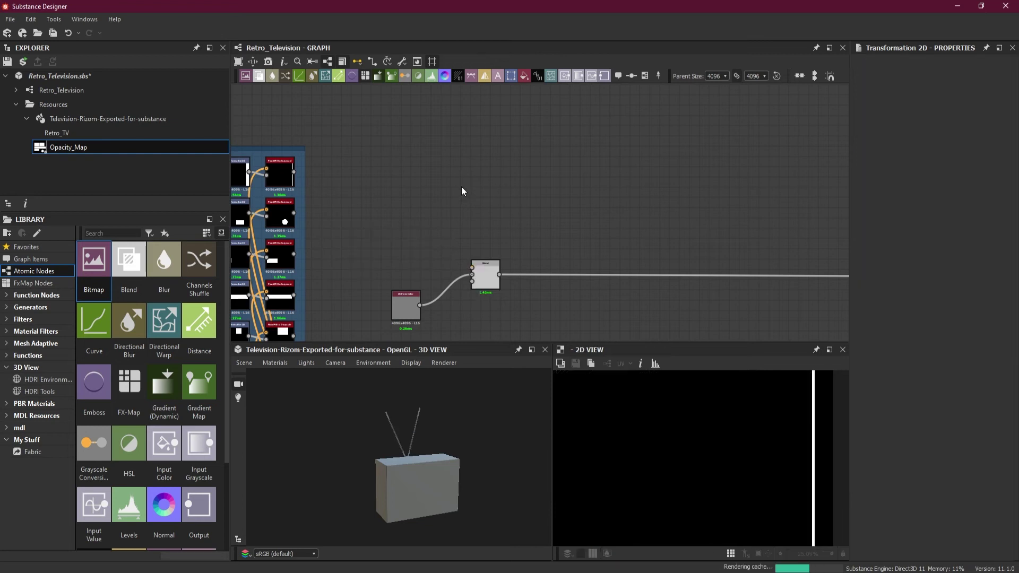
{"action": "left_click_drag", "start_coordinate": [442, 457], "coordinate": [428, 480]}
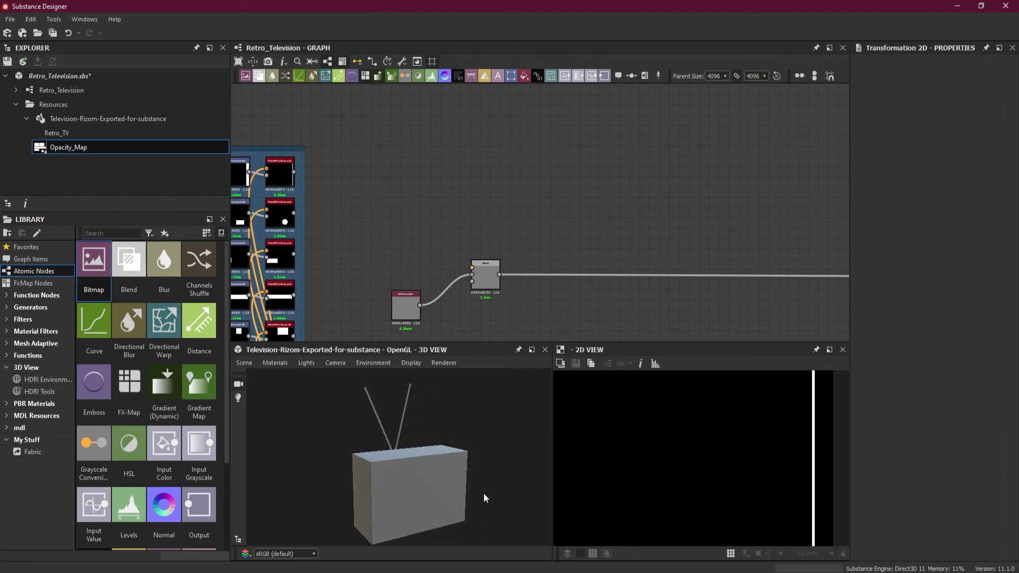
{"action": "left_click_drag", "start_coordinate": [482, 492], "coordinate": [426, 513]}
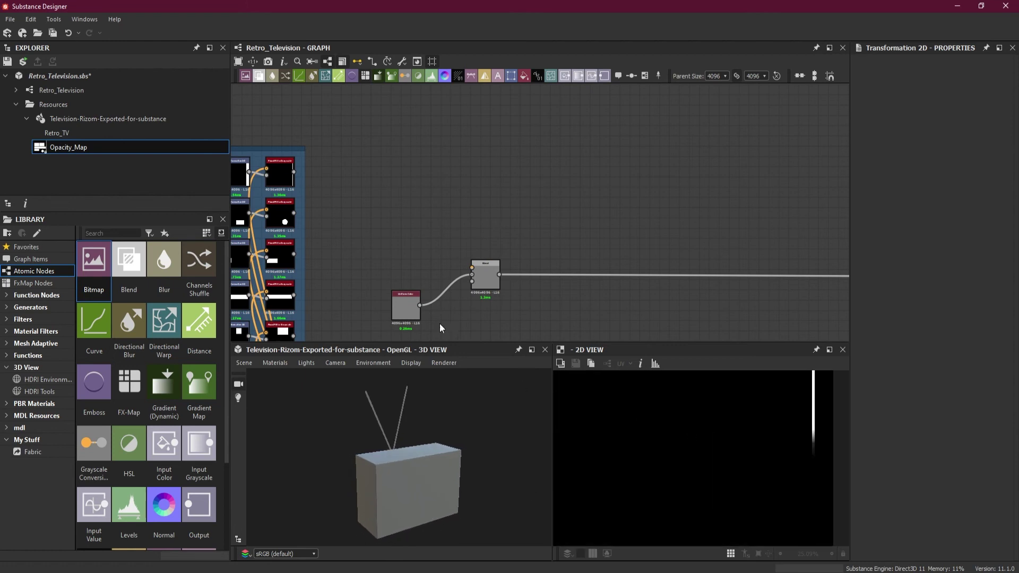
Step: Show the flat grey Blend output and save the Retro_Television.sbs package
{"action": "double_click", "coordinate": [486, 276]}
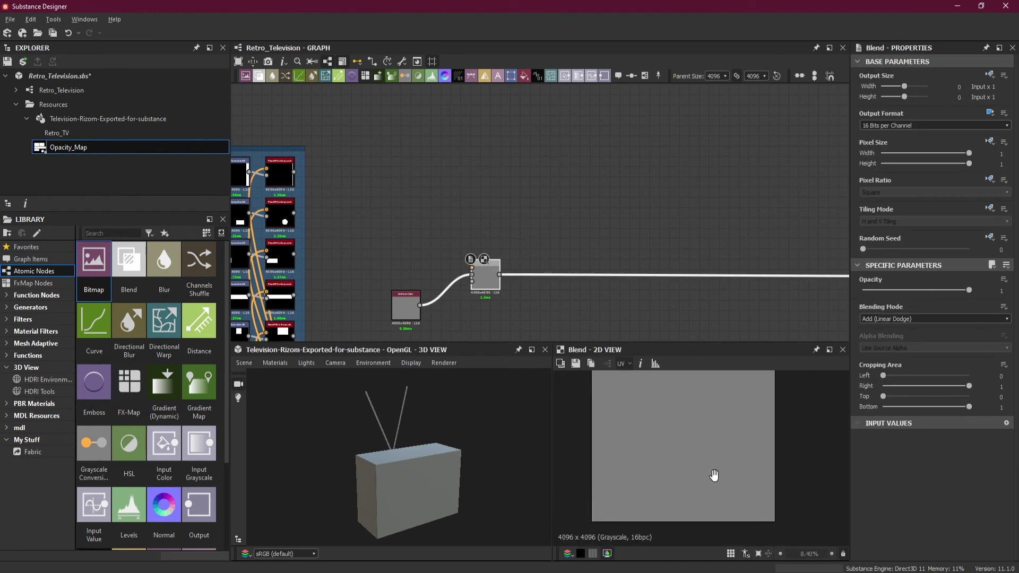
{"action": "scroll", "coordinate": [714, 475], "scroll_direction": "down", "scroll_amount": 2}
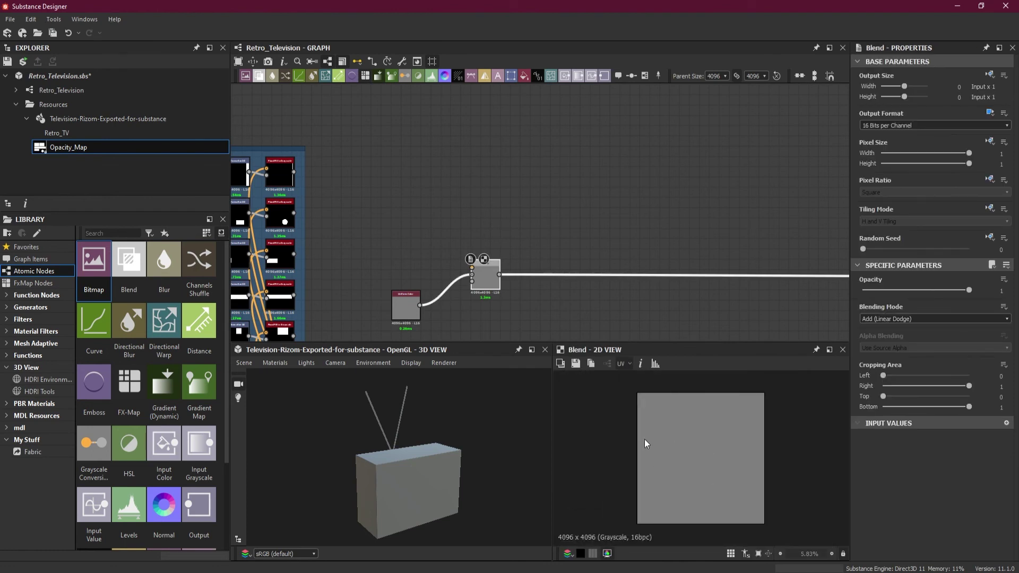
{"action": "left_click", "coordinate": [55, 32]}
{"action": "scroll", "coordinate": [496, 158], "scroll_direction": "down", "scroll_amount": 2}
{"action": "scroll", "coordinate": [498, 162], "scroll_direction": "down", "scroll_amount": 1}
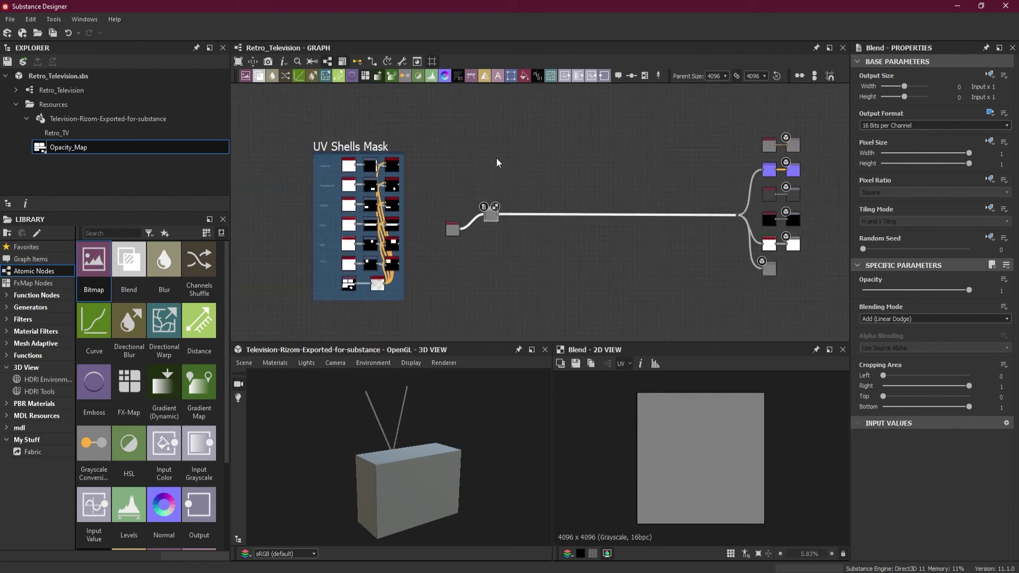